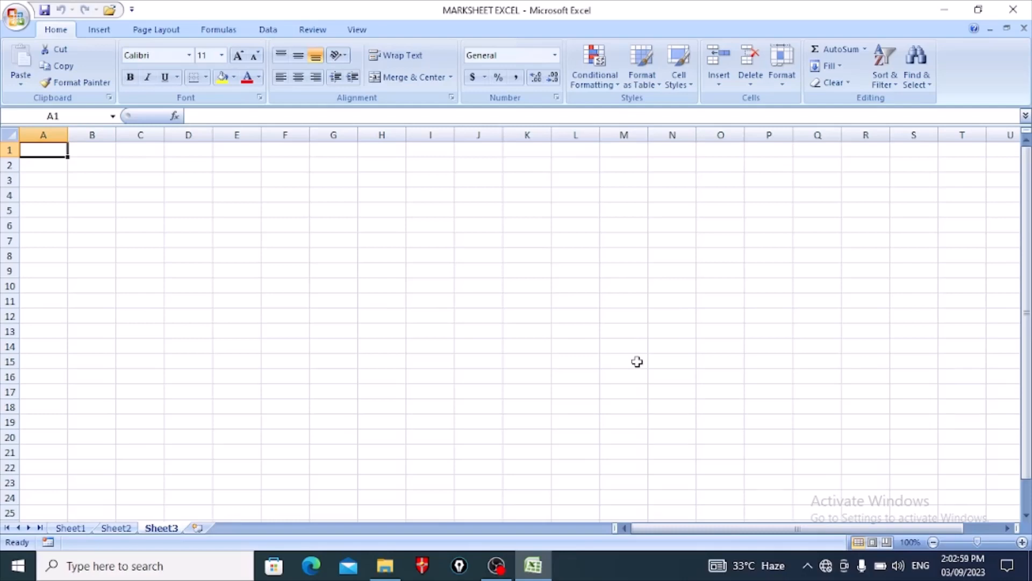
# Step: Examine the marksheet layout on Sheet2 and the student data columns across to DIVISION on Sheet1
pyautogui.click(126, 531)
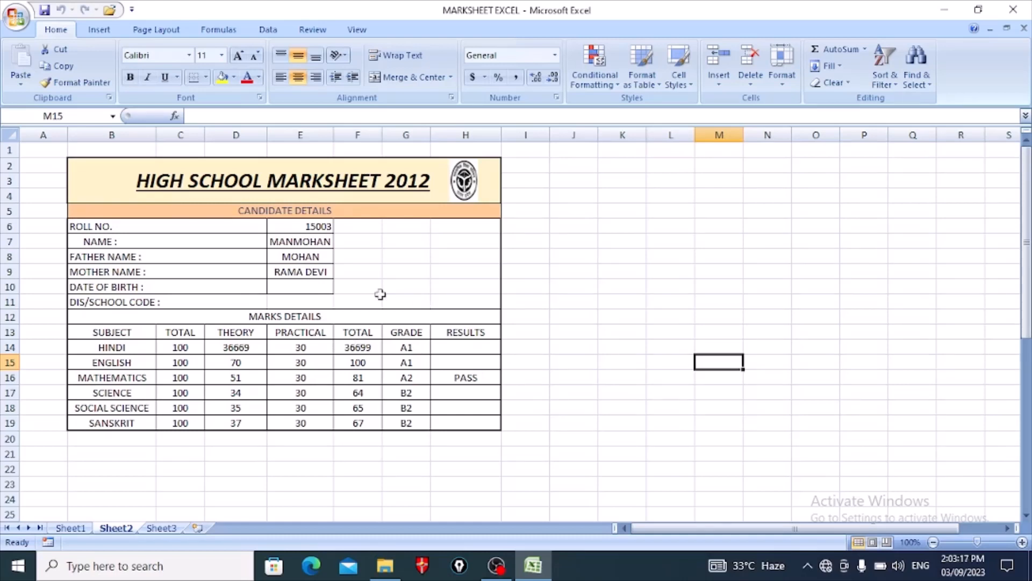
pyautogui.click(293, 225)
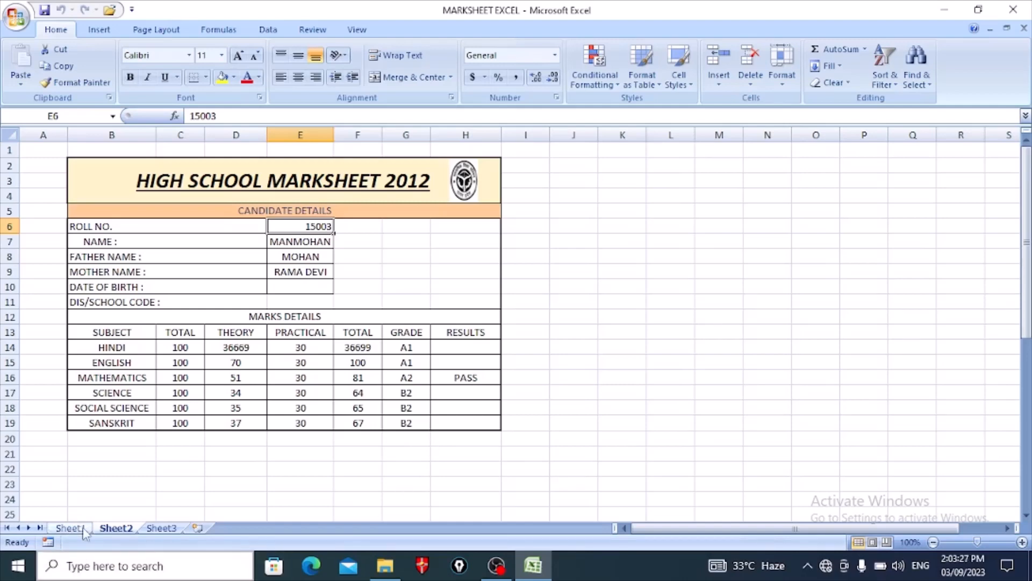
pyautogui.click(83, 530)
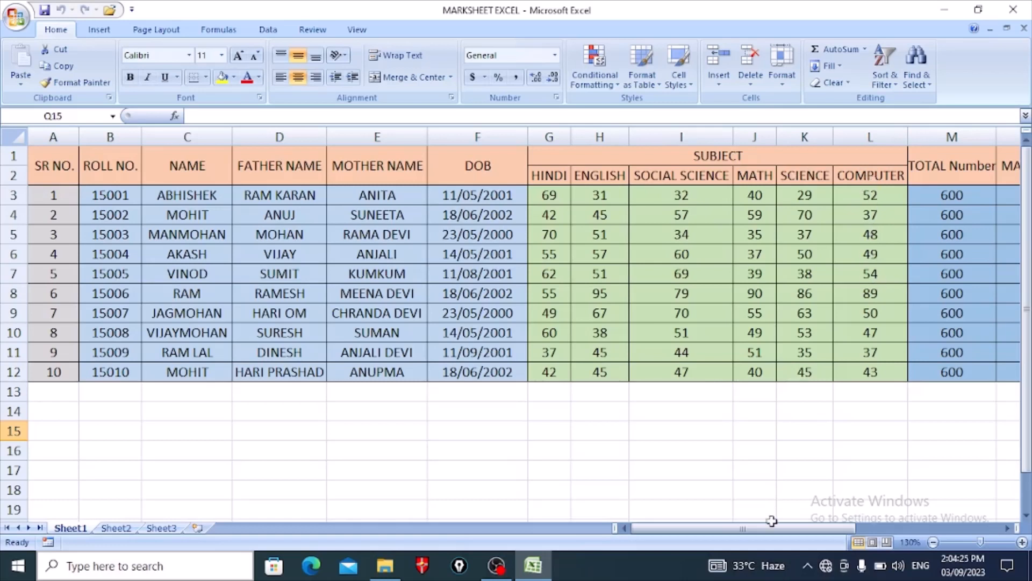
pyautogui.moveTo(776, 527); pyautogui.dragTo(793, 533)
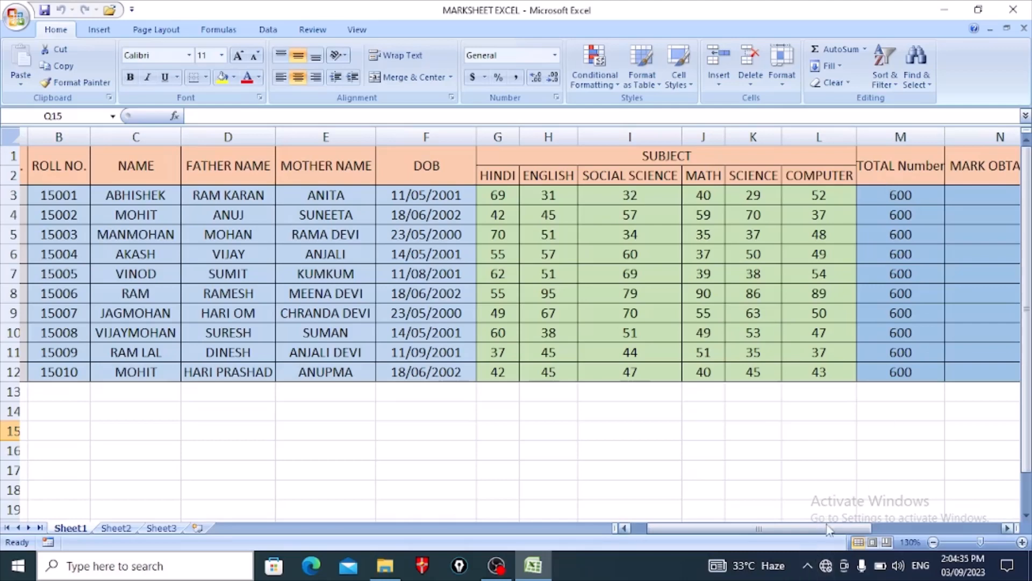
pyautogui.moveTo(828, 529); pyautogui.dragTo(860, 530)
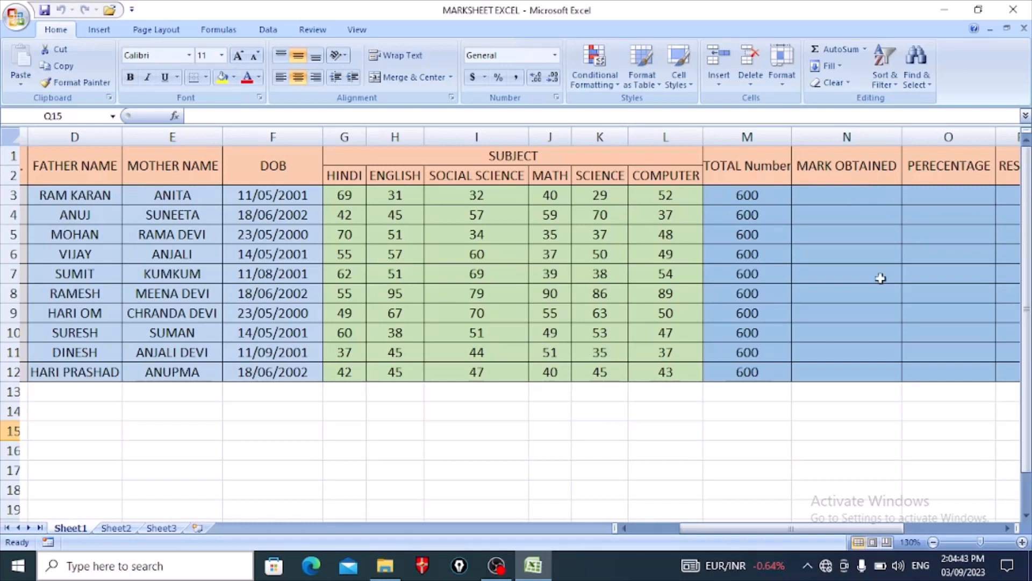
pyautogui.moveTo(832, 530); pyautogui.dragTo(847, 529)
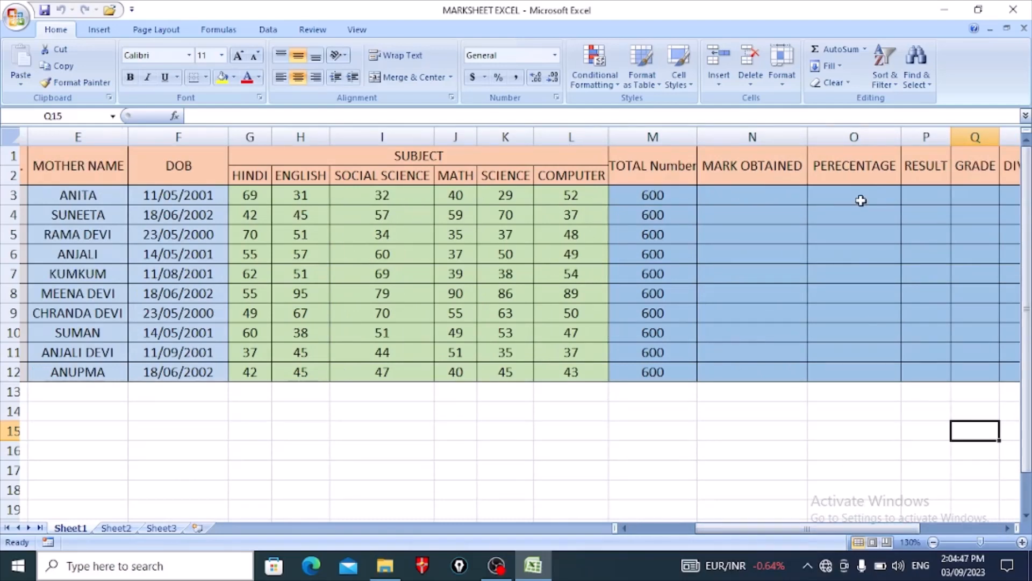
pyautogui.moveTo(859, 529); pyautogui.dragTo(882, 526)
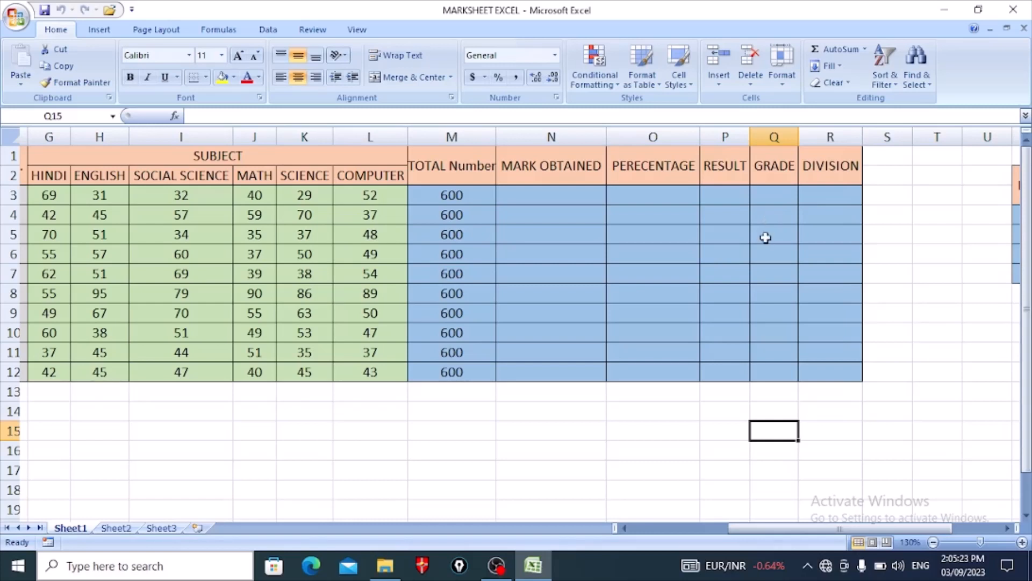
# Step: Compare the Sheet2 marksheet with Sheet1, reviewing the student details, subject marks and the empty result columns through DIVISION
pyautogui.click(117, 528)
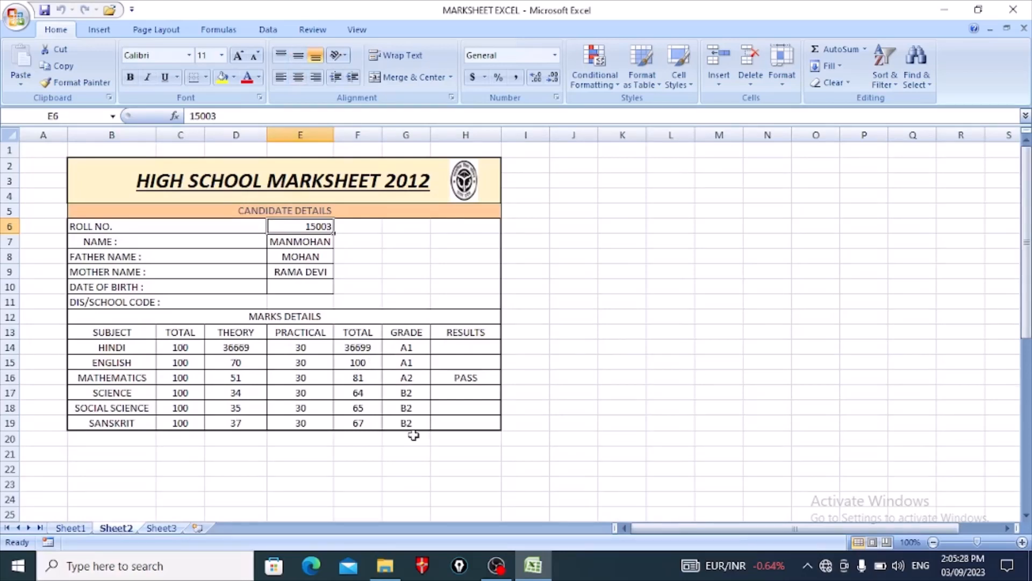
pyautogui.click(71, 527)
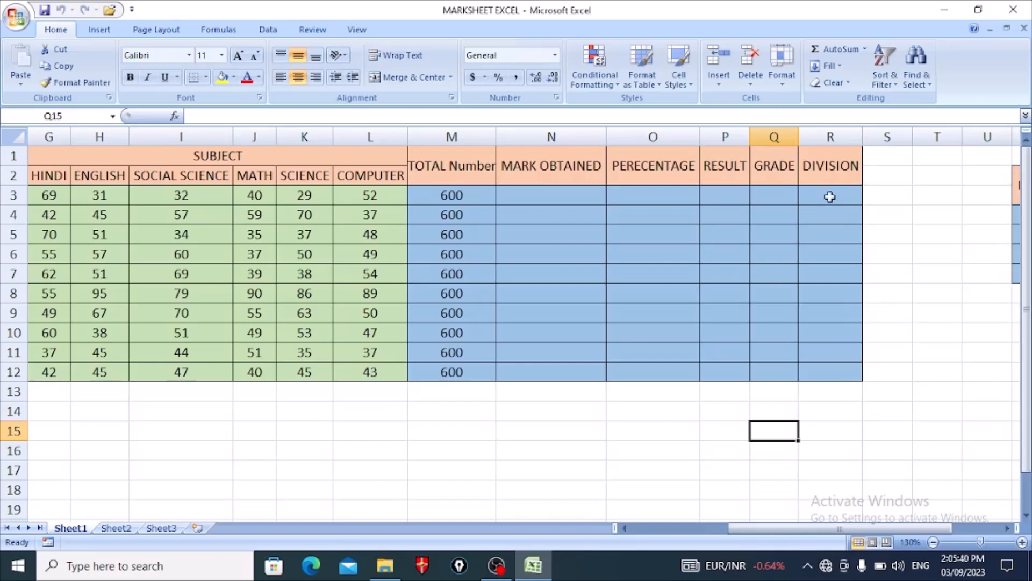
pyautogui.moveTo(828, 195); pyautogui.dragTo(823, 374)
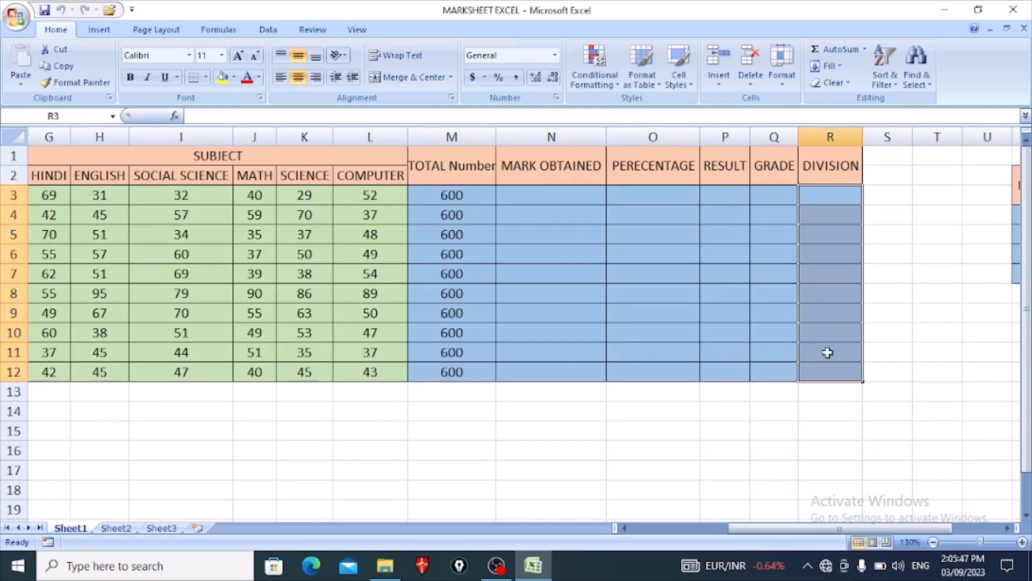
pyautogui.click(813, 466)
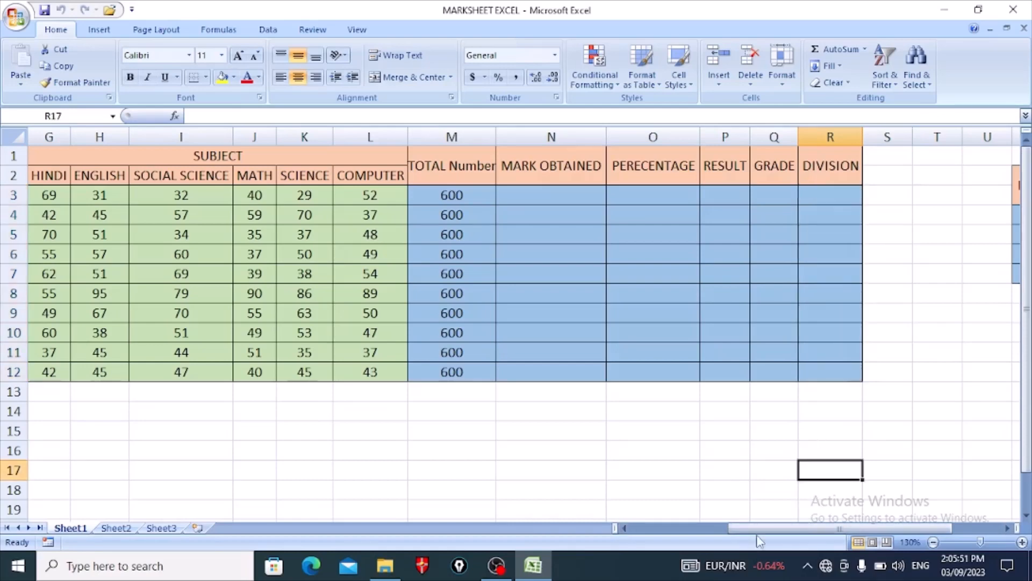
pyautogui.moveTo(751, 529); pyautogui.dragTo(717, 542)
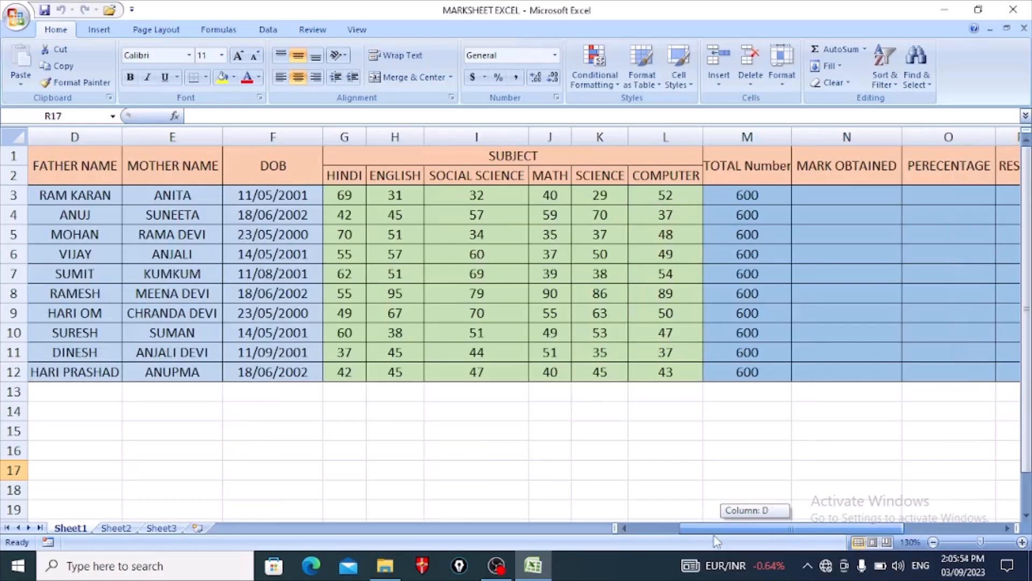
pyautogui.moveTo(717, 542); pyautogui.dragTo(641, 550)
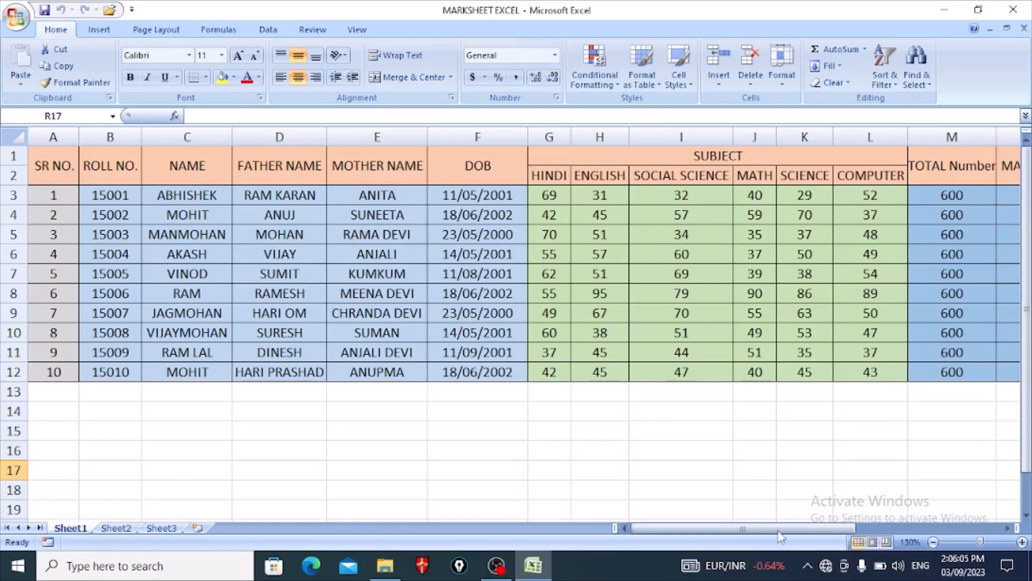
pyautogui.moveTo(788, 533); pyautogui.dragTo(855, 528)
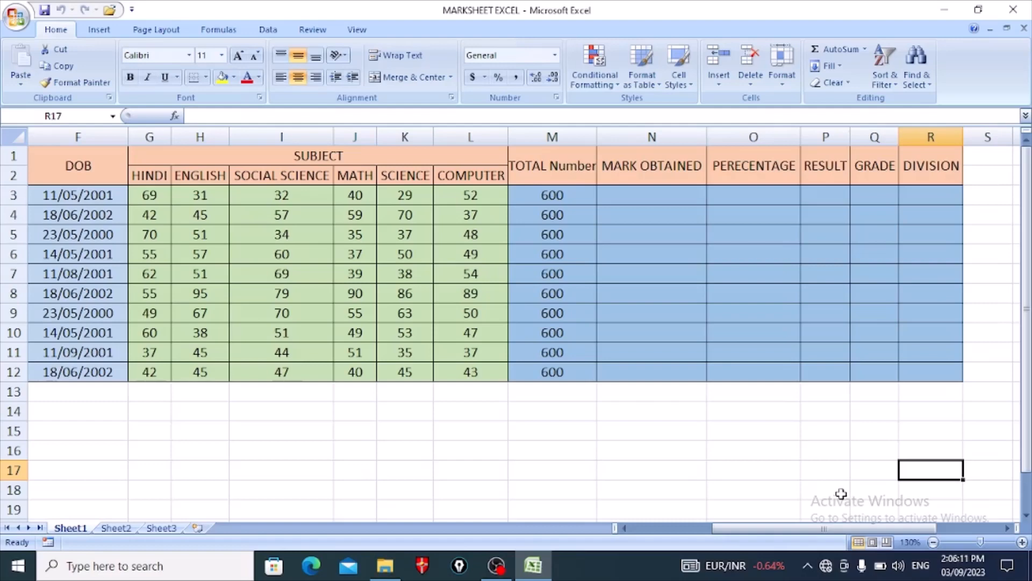
pyautogui.moveTo(747, 538); pyautogui.dragTo(628, 545)
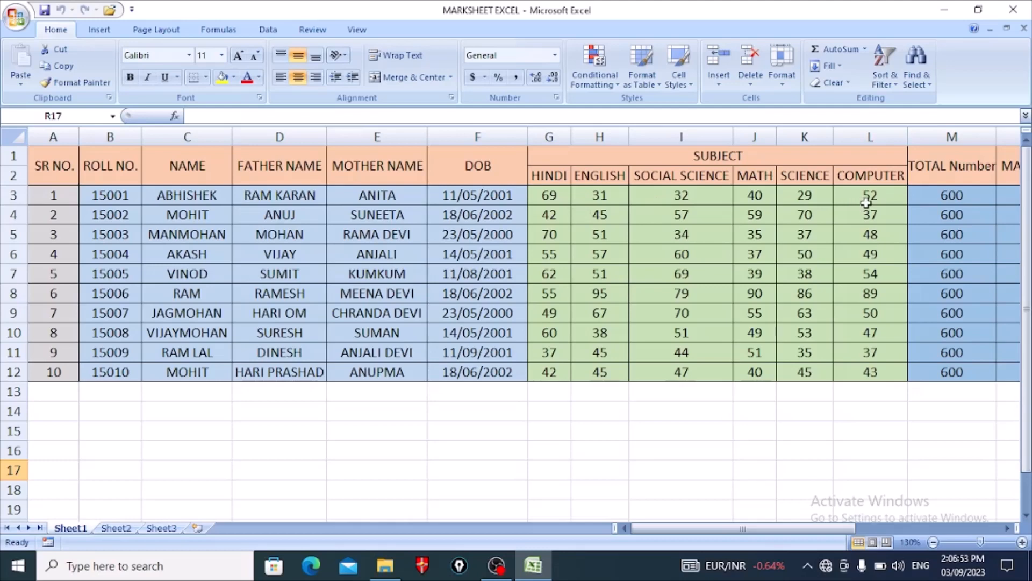
# Step: Enter =SUM(G3:L3) in N3 under MARK OBTAINED and fill the formula down to N12
pyautogui.moveTo(758, 529); pyautogui.dragTo(822, 531)
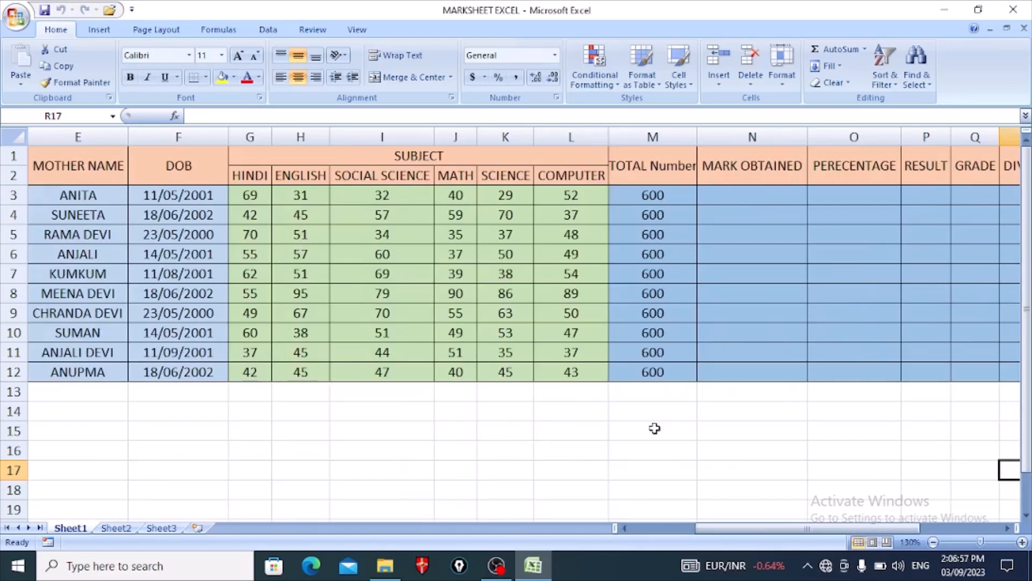
pyautogui.click(740, 199)
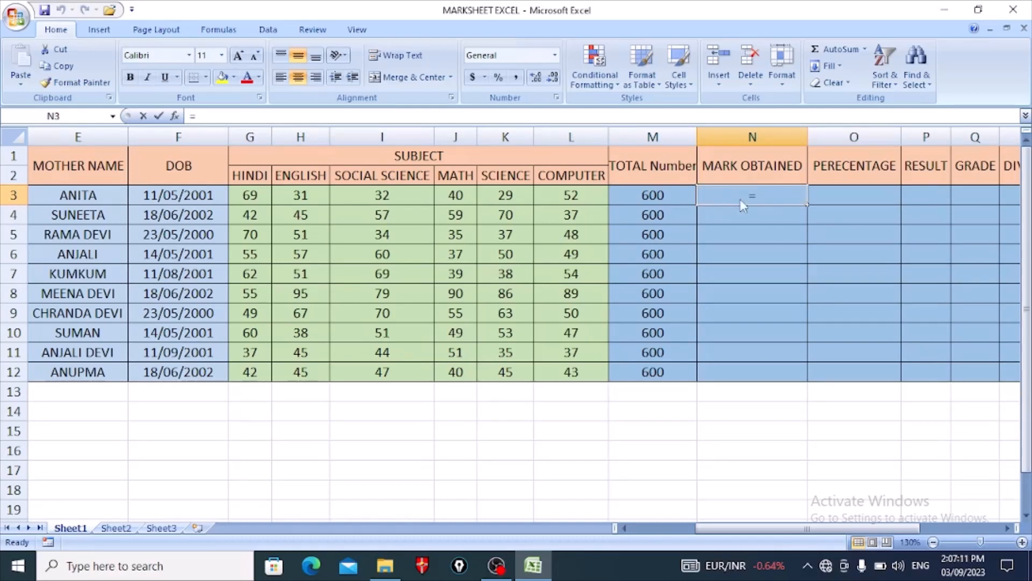
pyautogui.write('=')
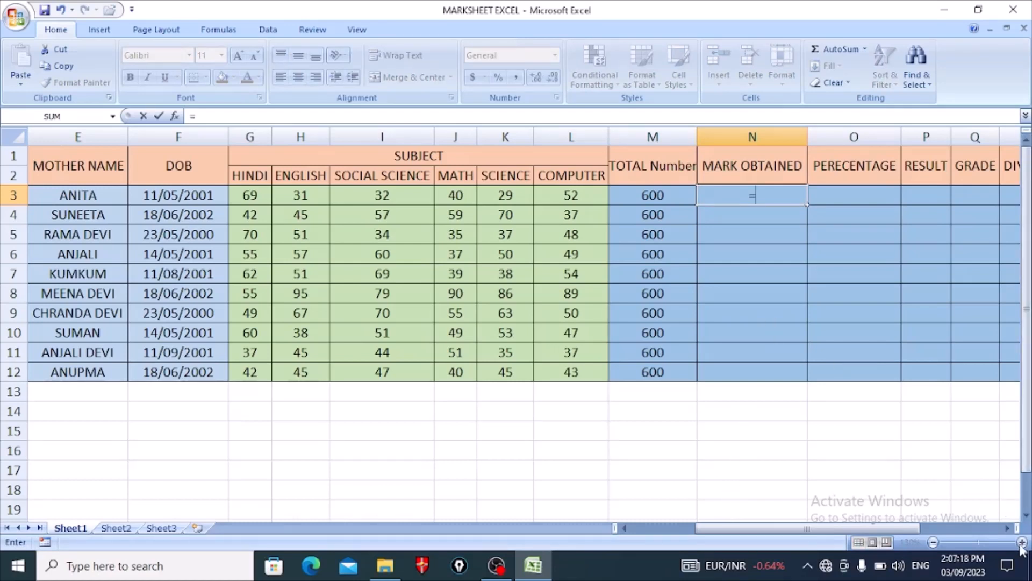
pyautogui.click(766, 195)
pyautogui.write('sum')
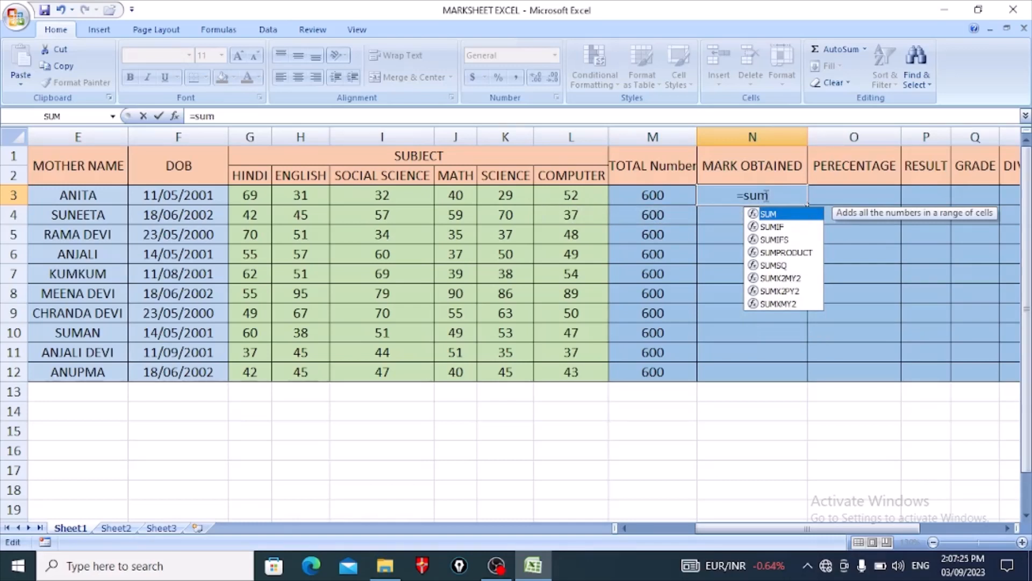
pyautogui.write('(')
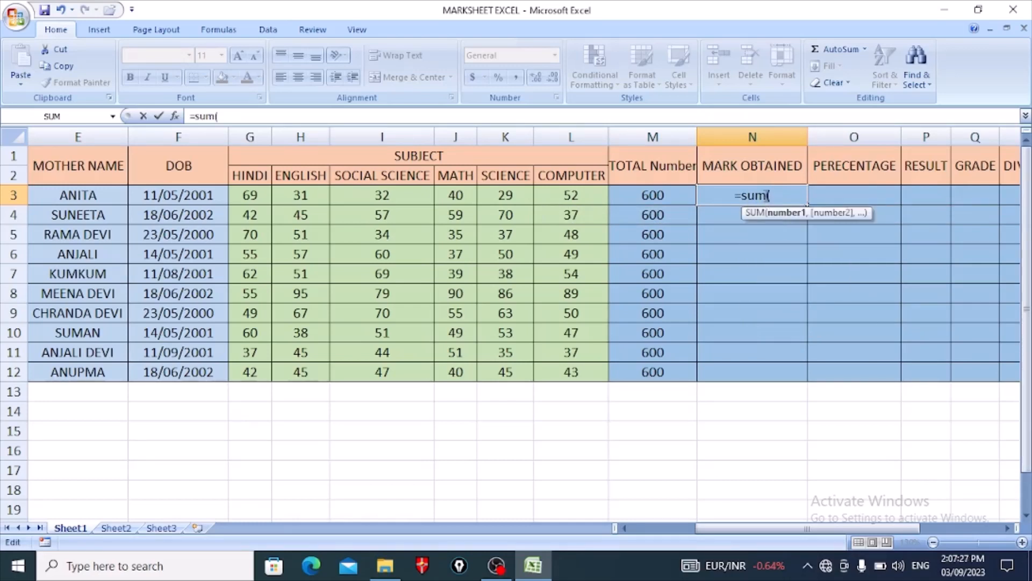
pyautogui.moveTo(250, 195); pyautogui.dragTo(565, 198)
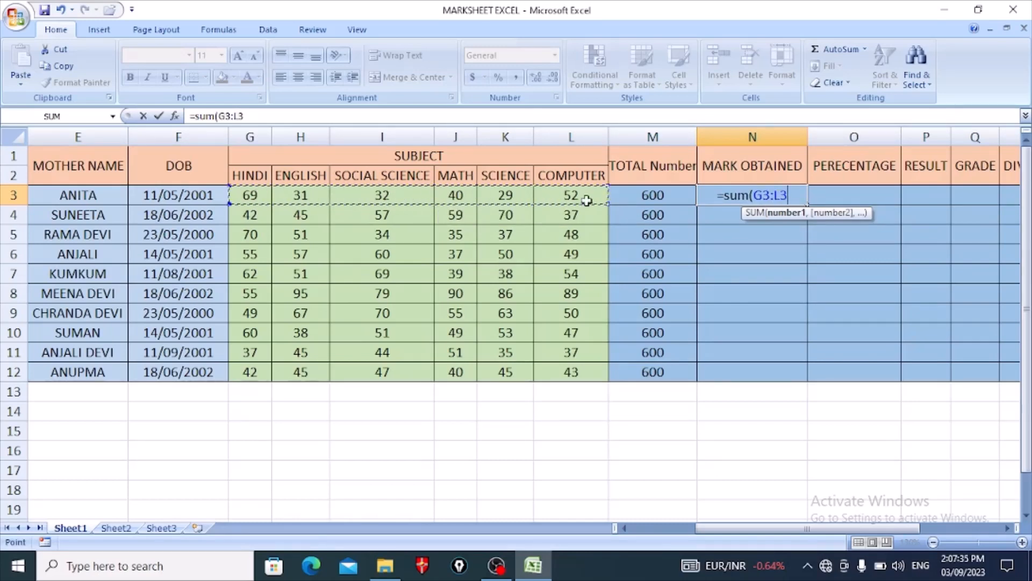
pyautogui.write(')')
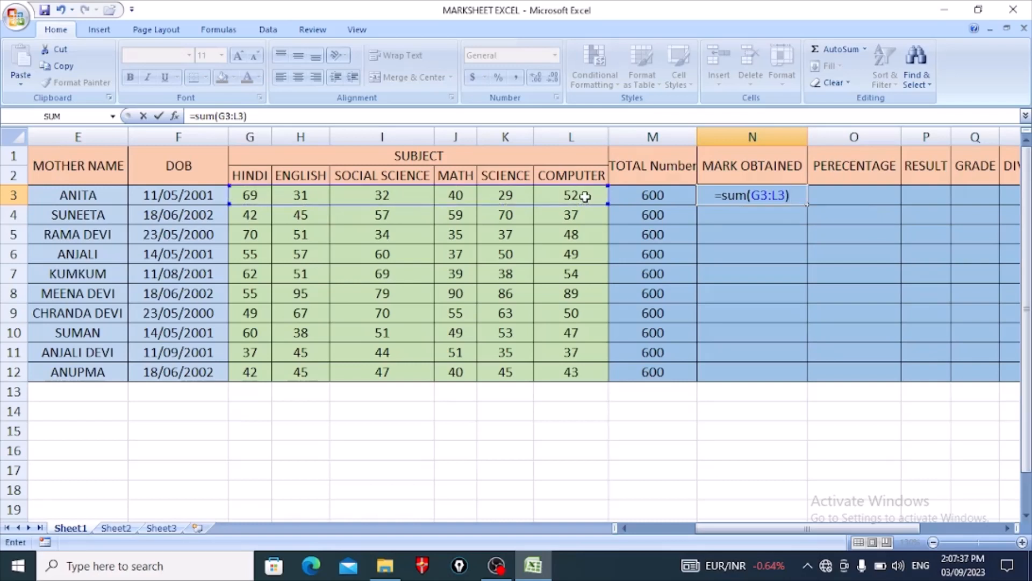
pyautogui.press('Return')
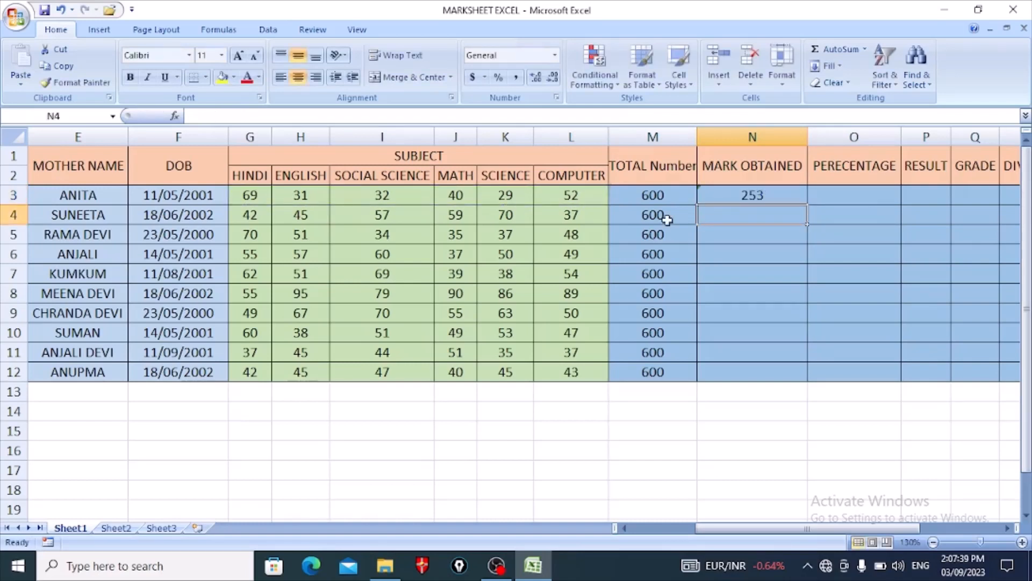
pyautogui.click(745, 196)
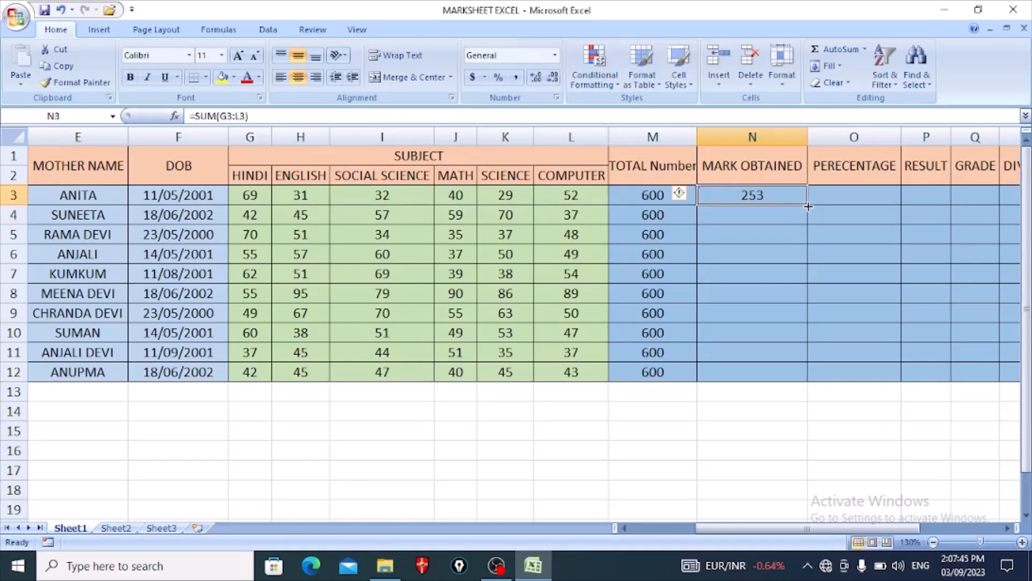
pyautogui.moveTo(806, 209); pyautogui.dragTo(804, 378)
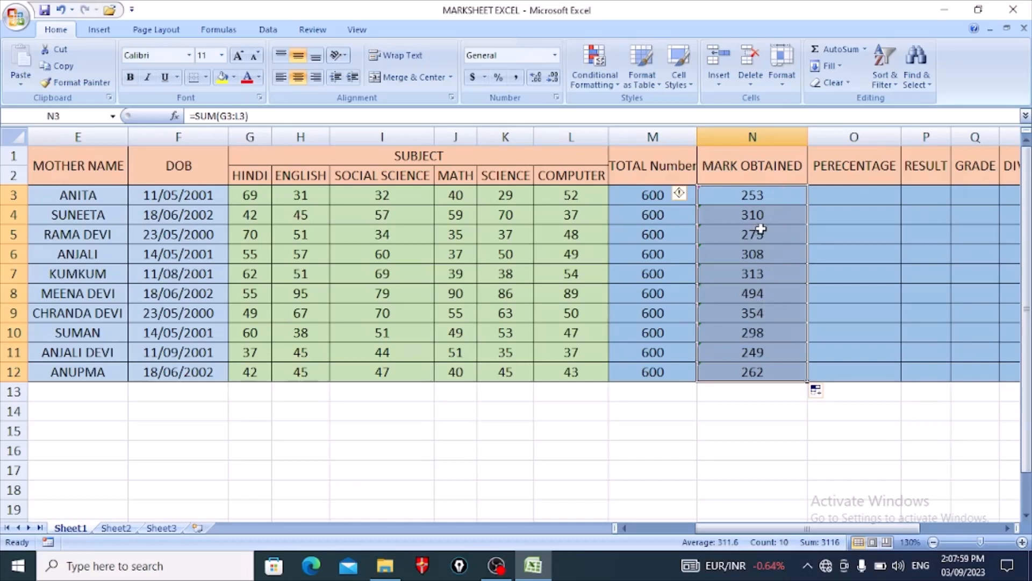
# Step: Change the first student's marks in row 3 to 56 for Social Science, 78 for Math and 75 for Science
pyautogui.click(376, 199)
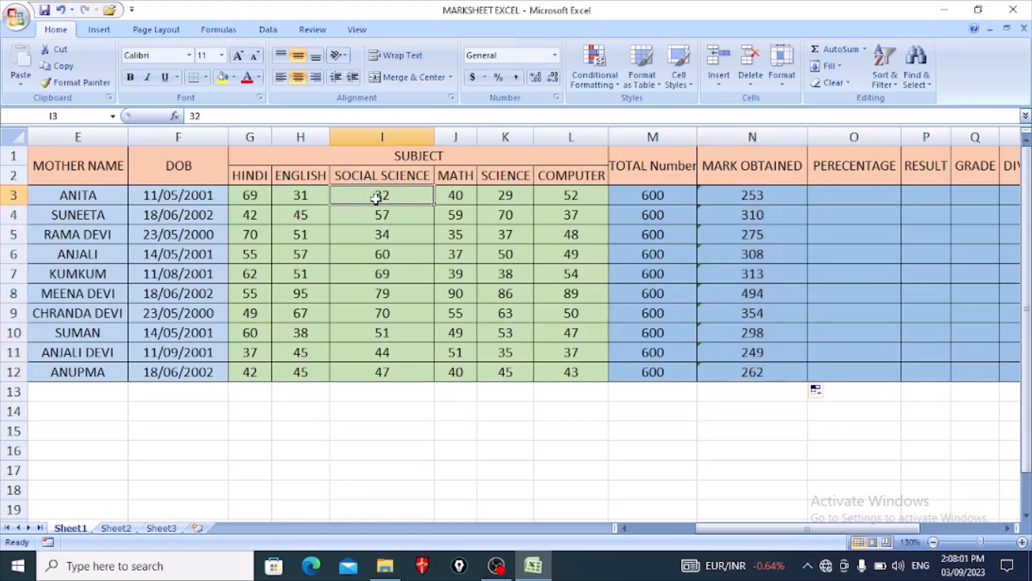
pyautogui.write('56')
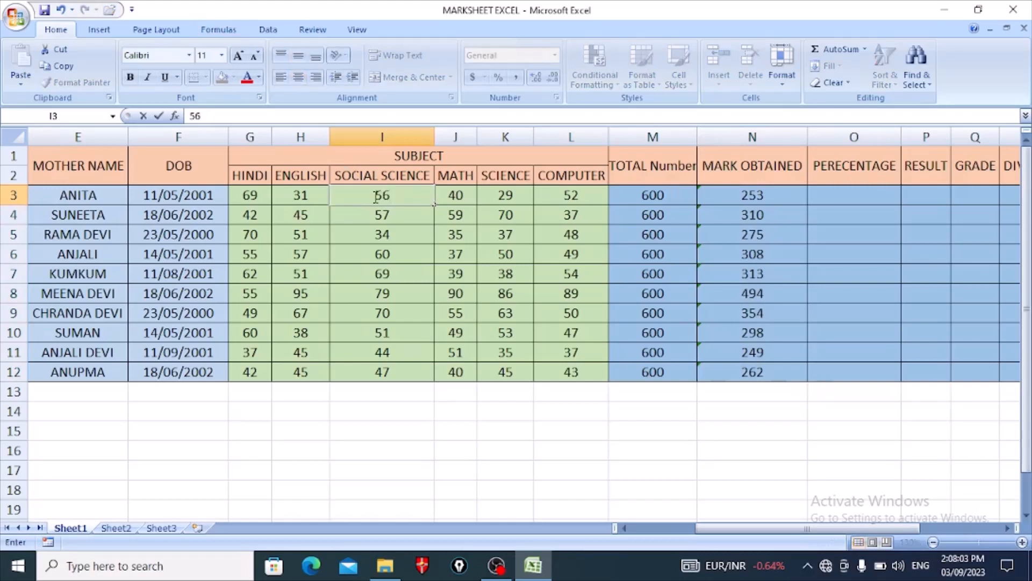
pyautogui.click(463, 193)
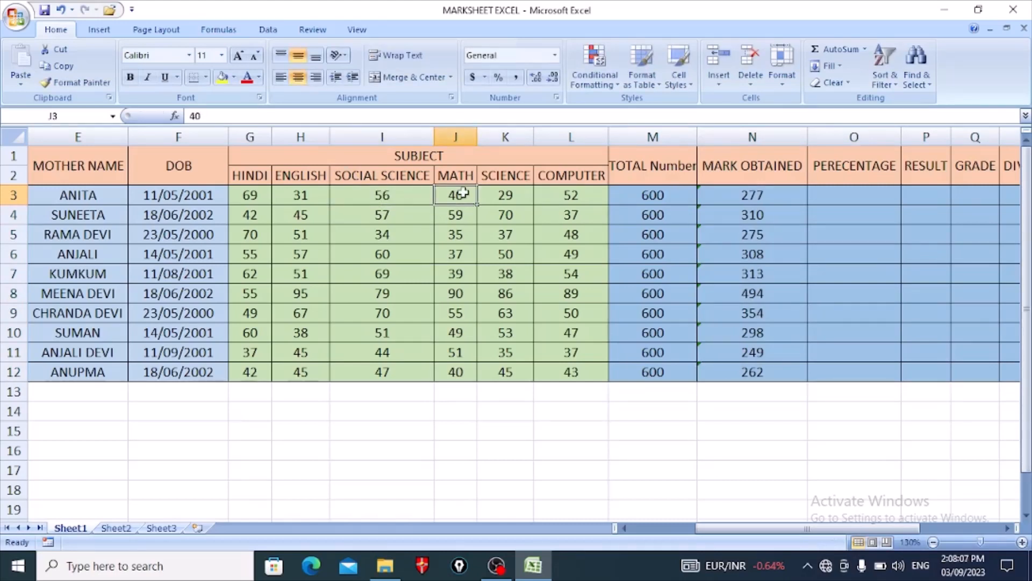
pyautogui.write('78')
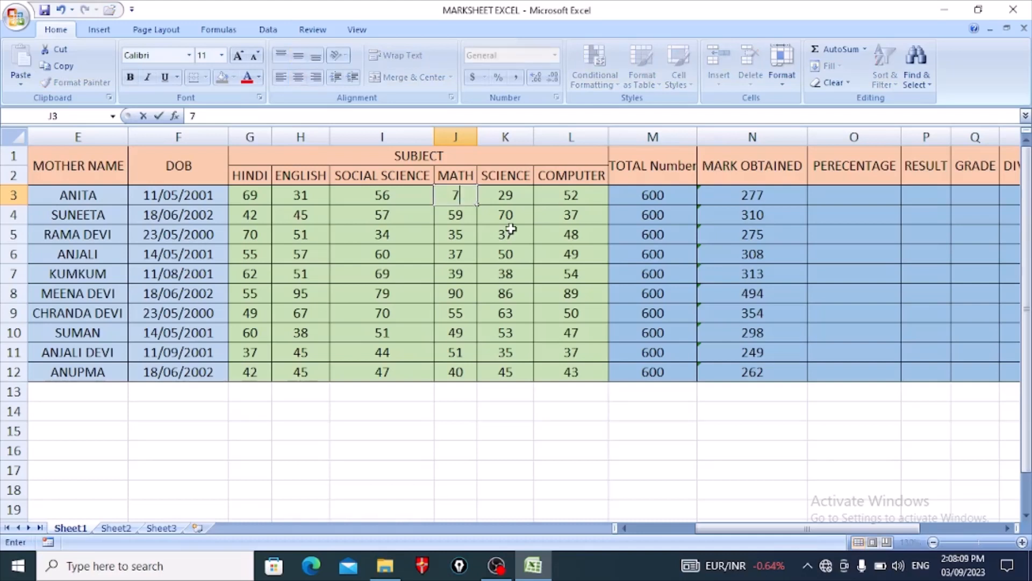
pyautogui.click(518, 189)
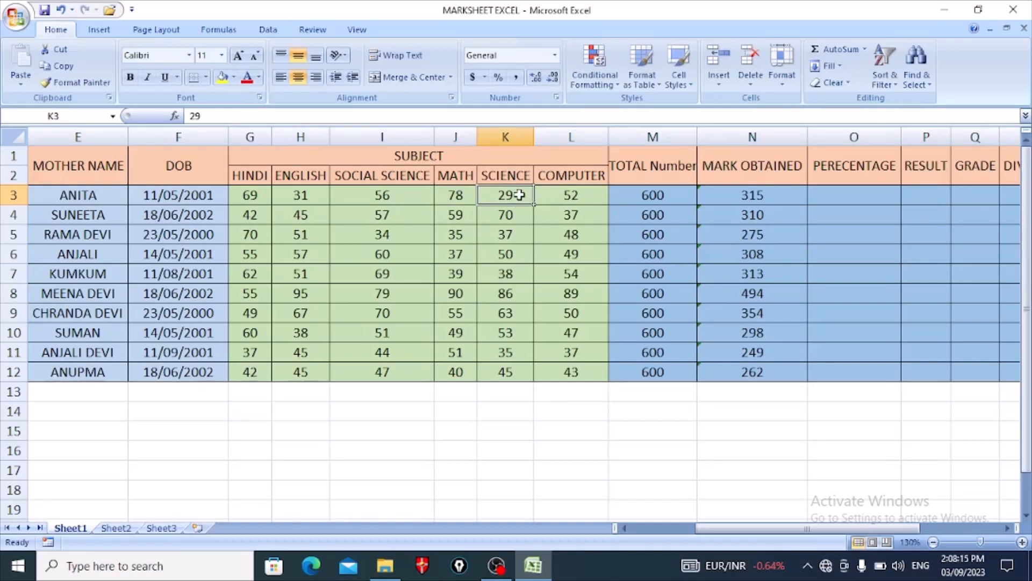
pyautogui.write('75')
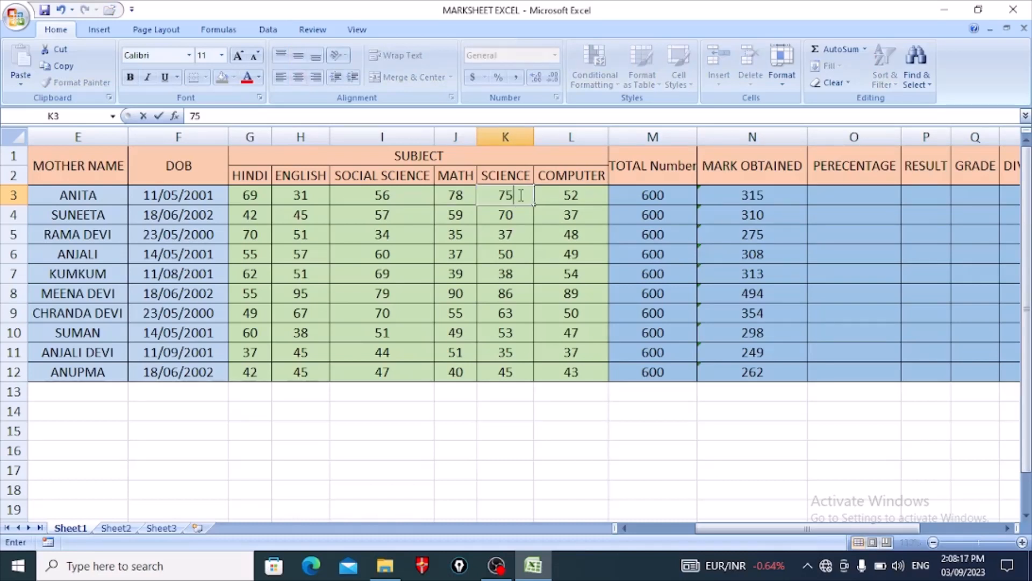
pyautogui.click(564, 197)
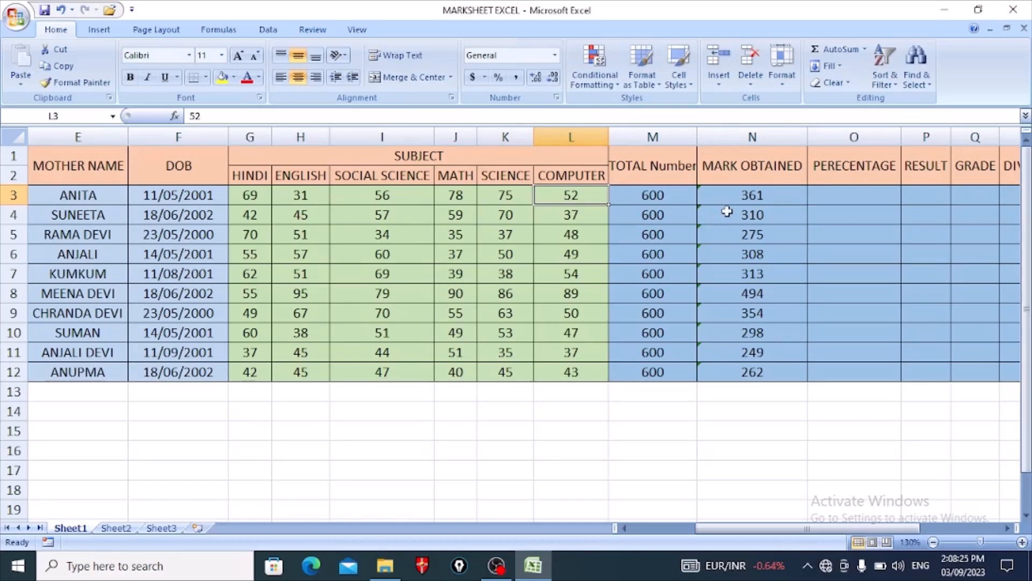
pyautogui.click(845, 199)
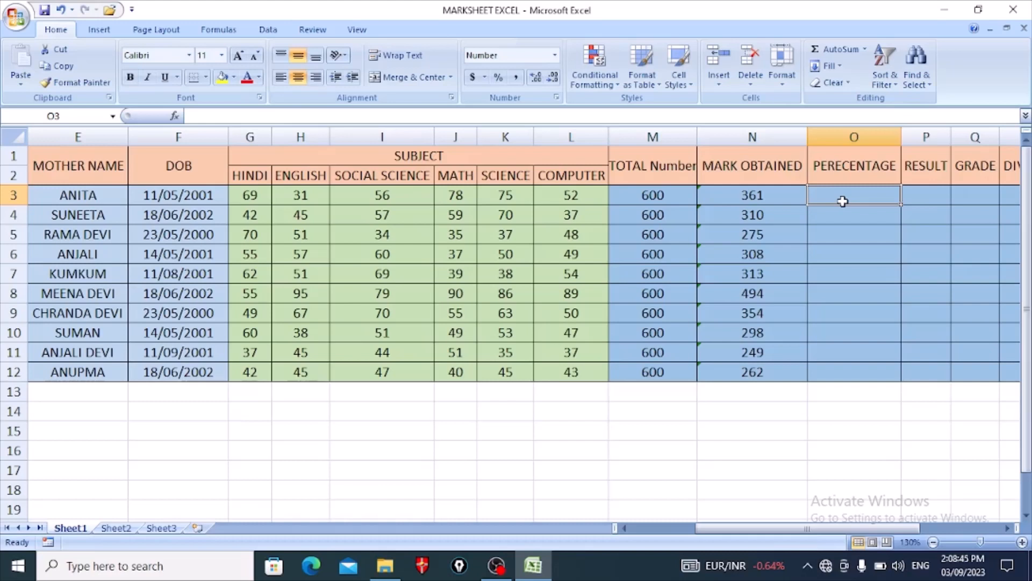
pyautogui.write('=')
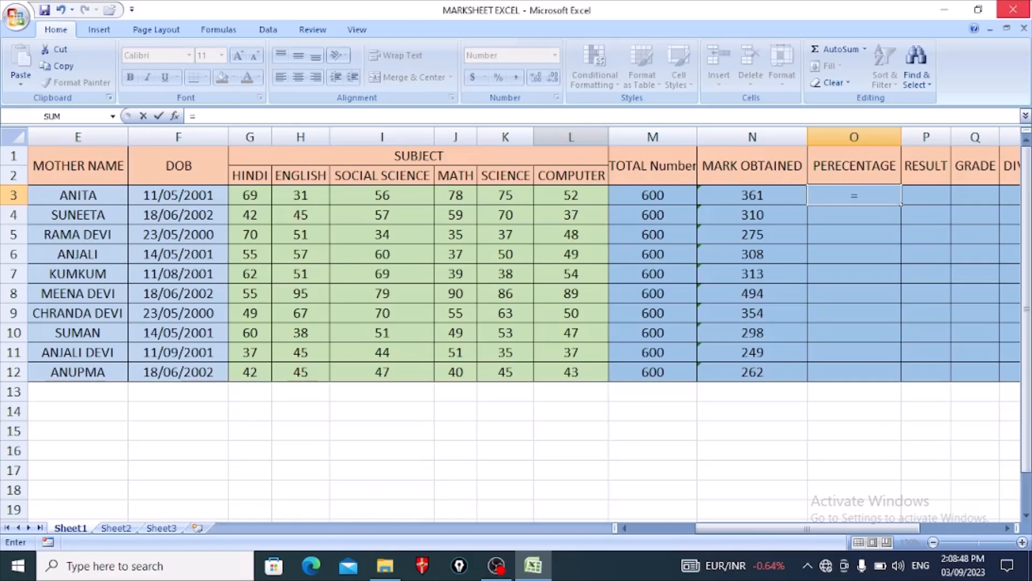
pyautogui.click(742, 197)
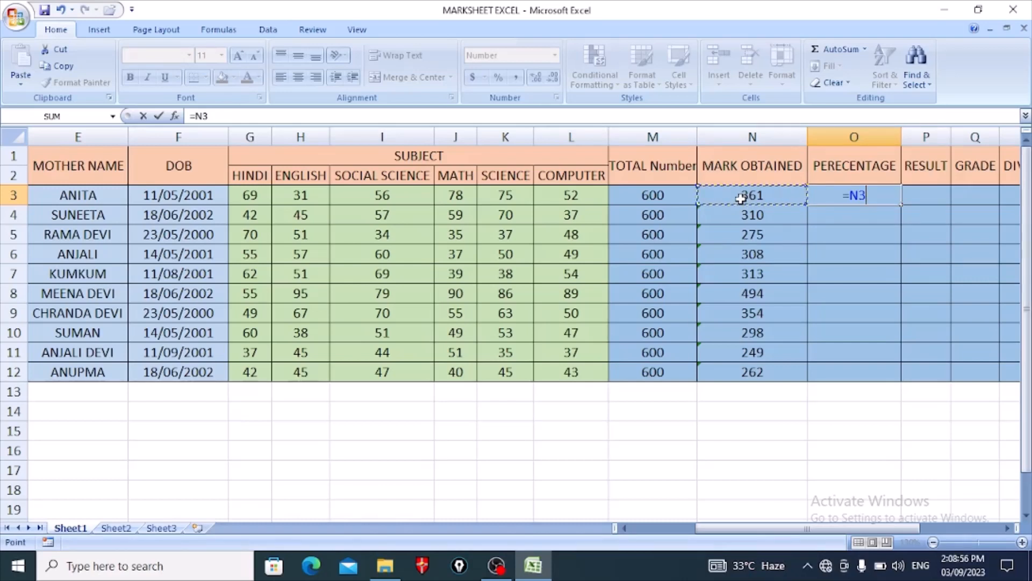
pyautogui.write('\\')
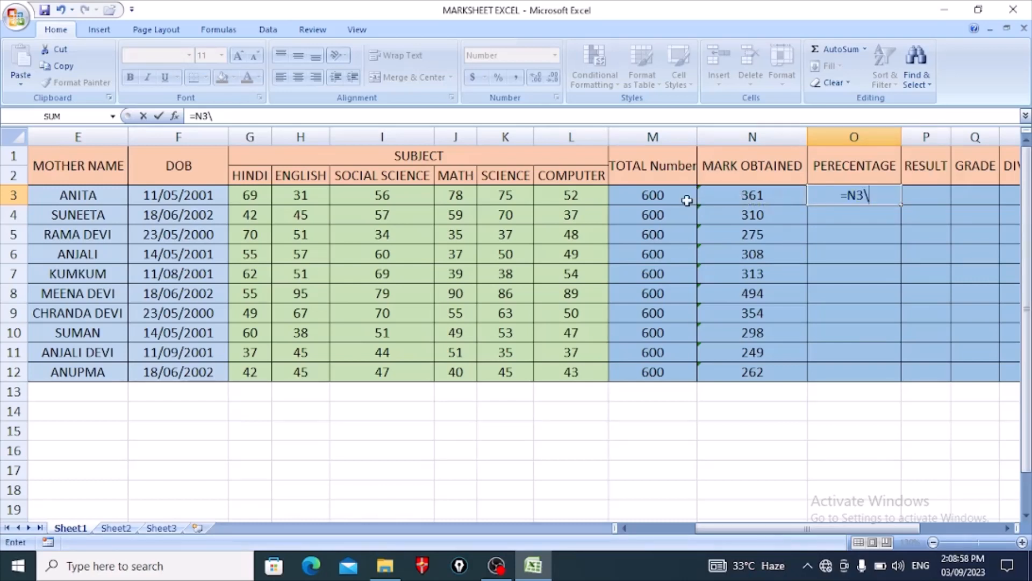
pyautogui.click(653, 191)
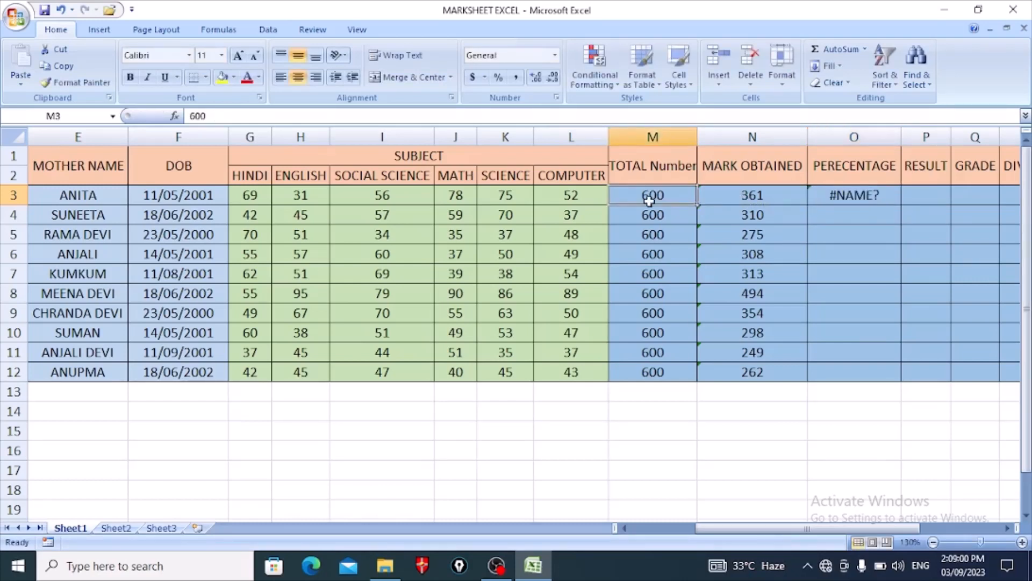
pyautogui.doubleClick(817, 189)
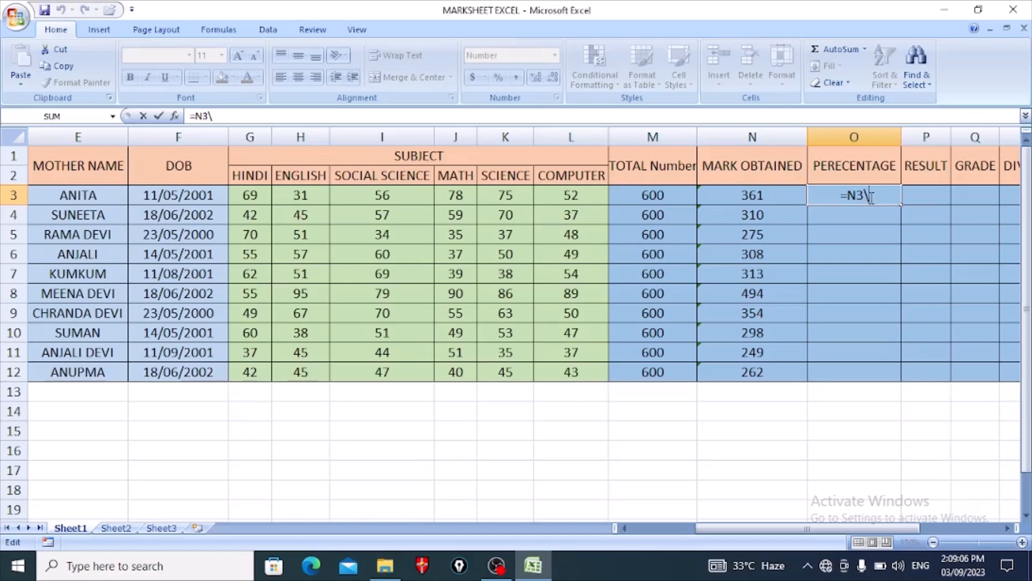
pyautogui.press('BackSpace')
pyautogui.press('BackSpace')
pyautogui.press('BackSpace')
pyautogui.press('BackSpace')
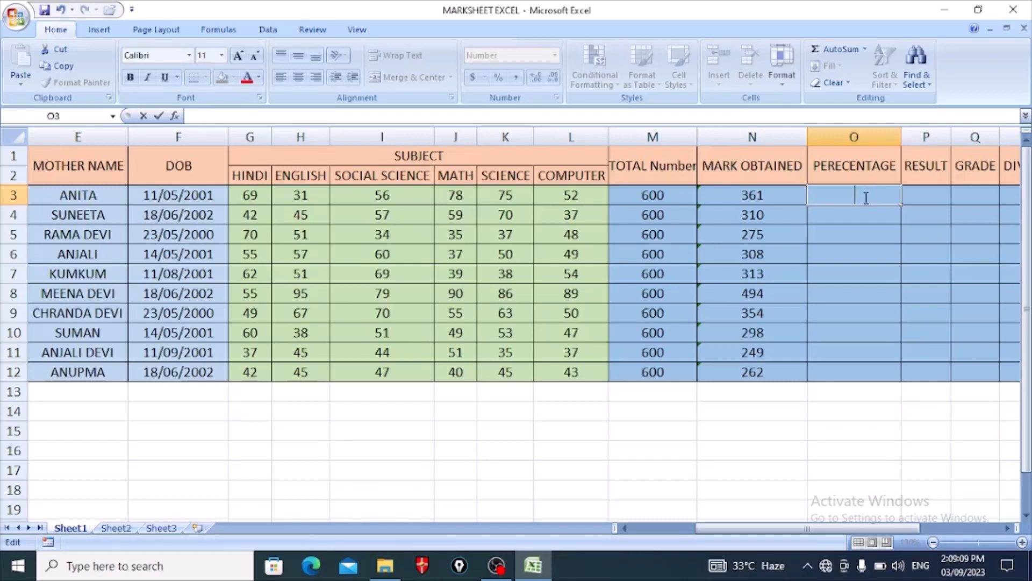
# Step: Enter =N3/M3*100 in O3 under the percentage heading and fill the formula down to O12
pyautogui.write('=')
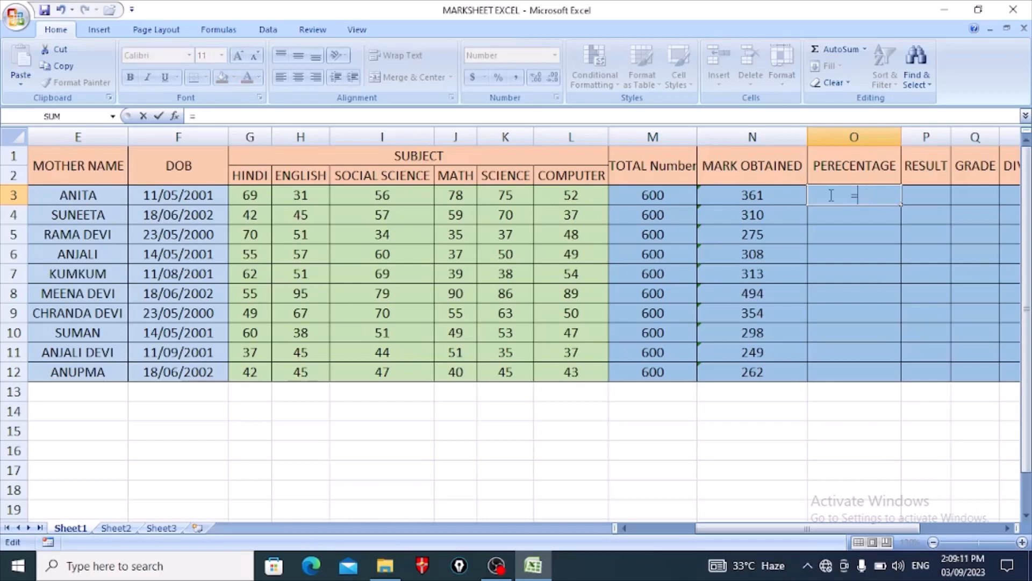
pyautogui.click(740, 194)
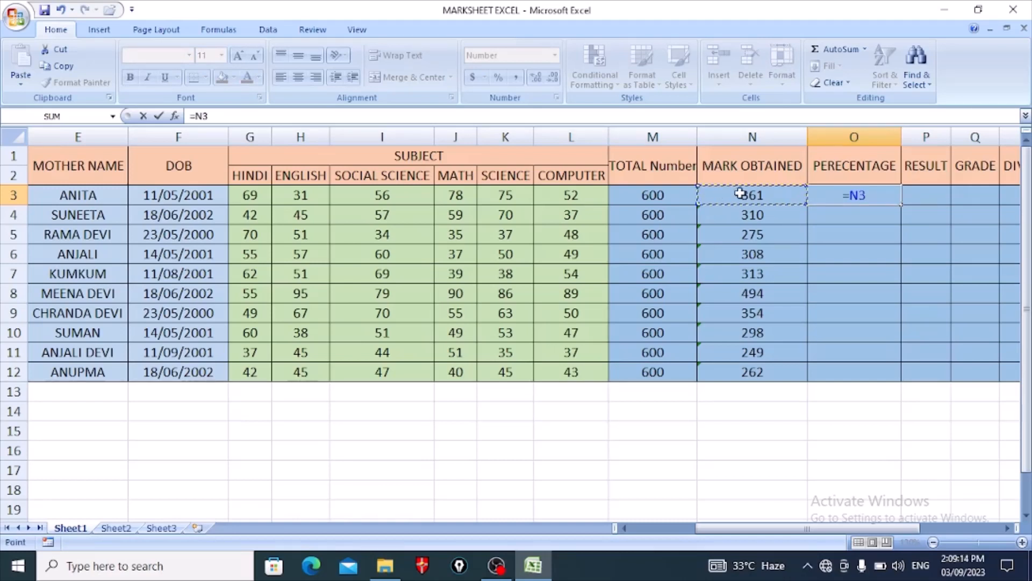
pyautogui.write('/')
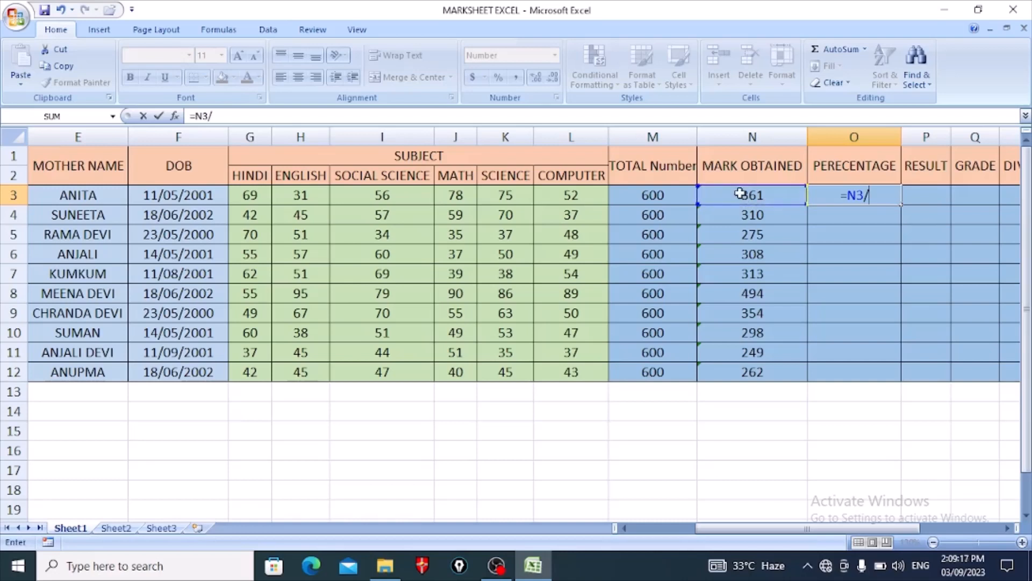
pyautogui.click(683, 194)
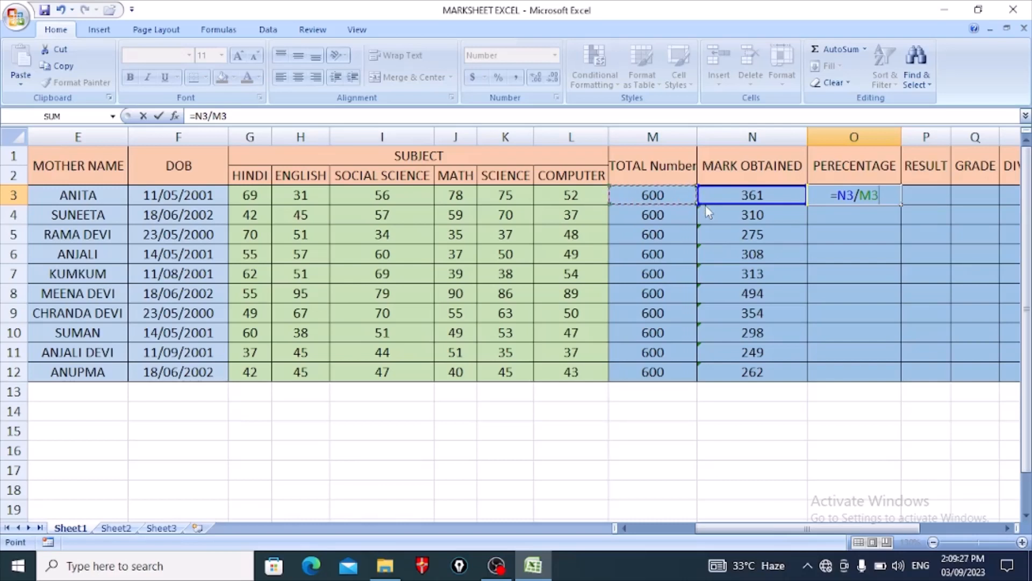
pyautogui.write('*1')
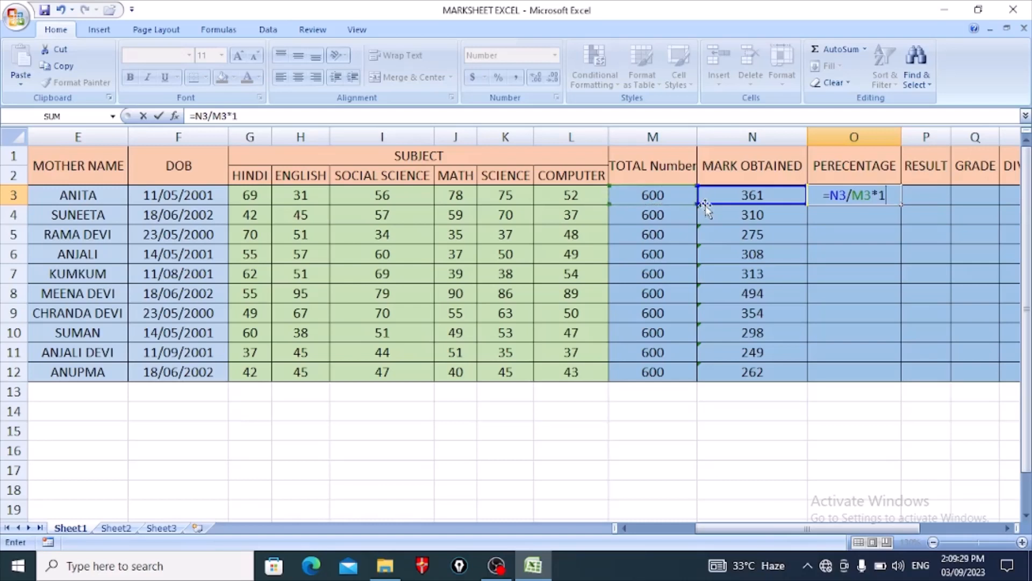
pyautogui.write('00')
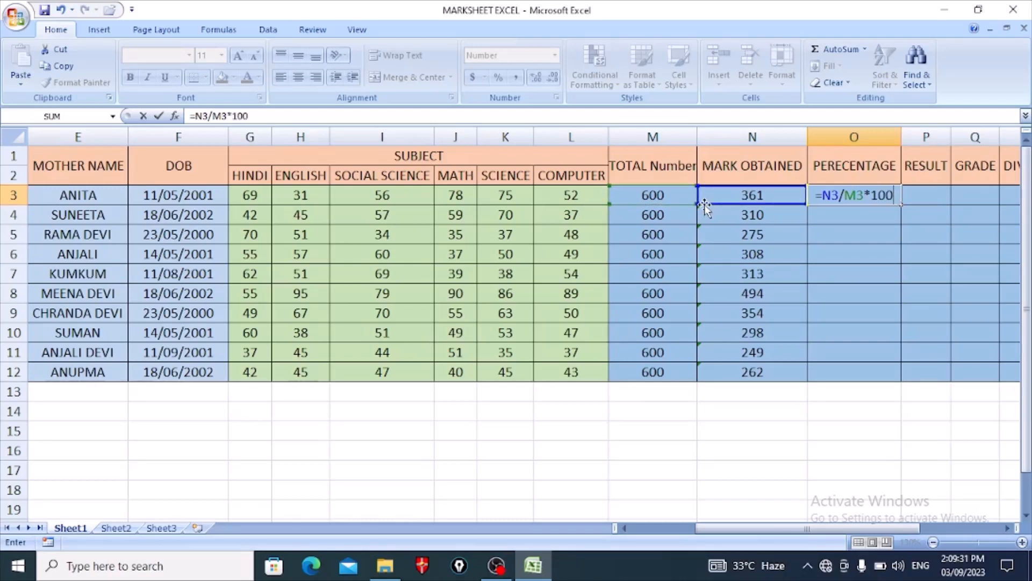
pyautogui.press('Return')
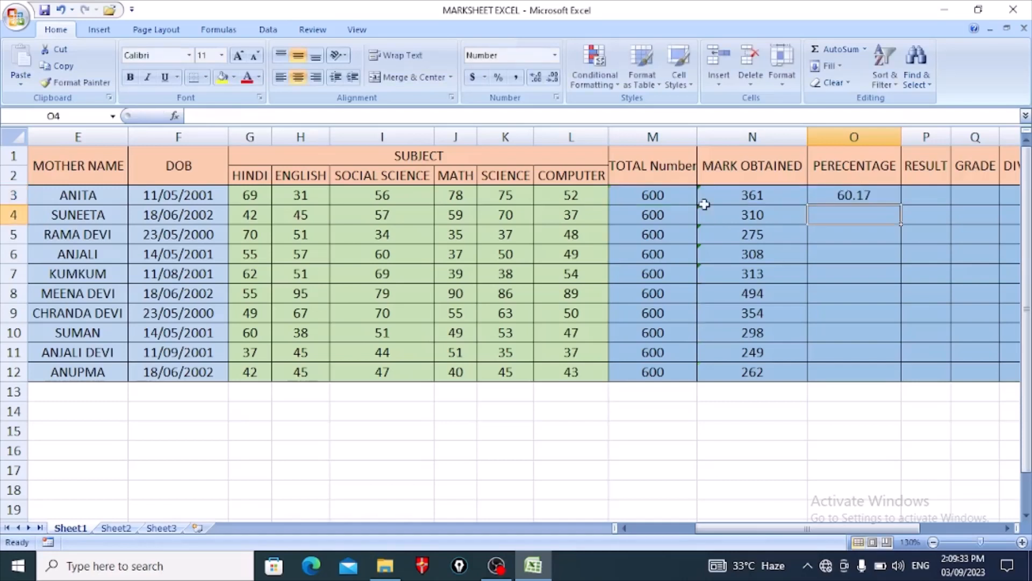
pyautogui.click(851, 195)
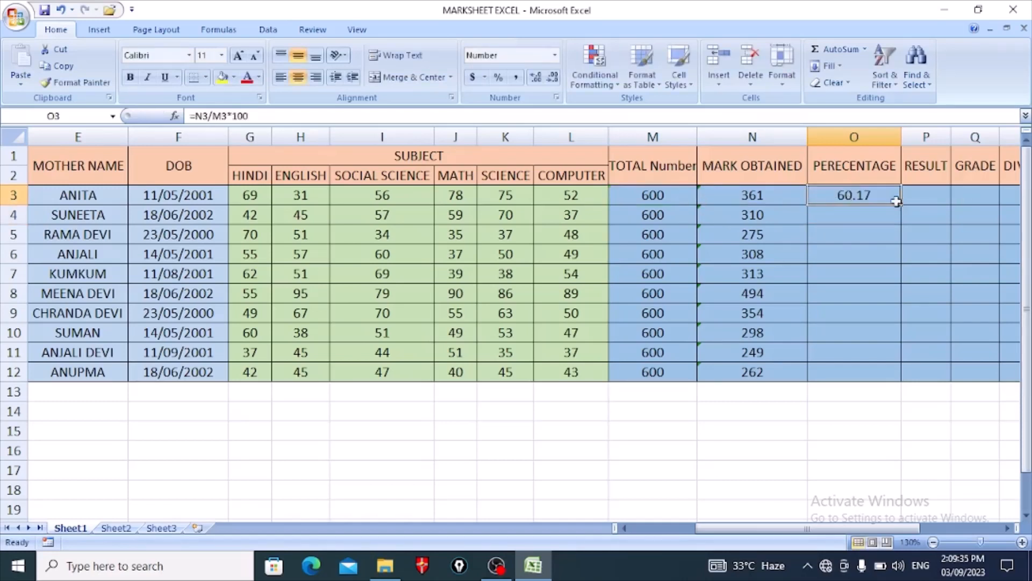
pyautogui.moveTo(901, 204); pyautogui.dragTo(901, 373)
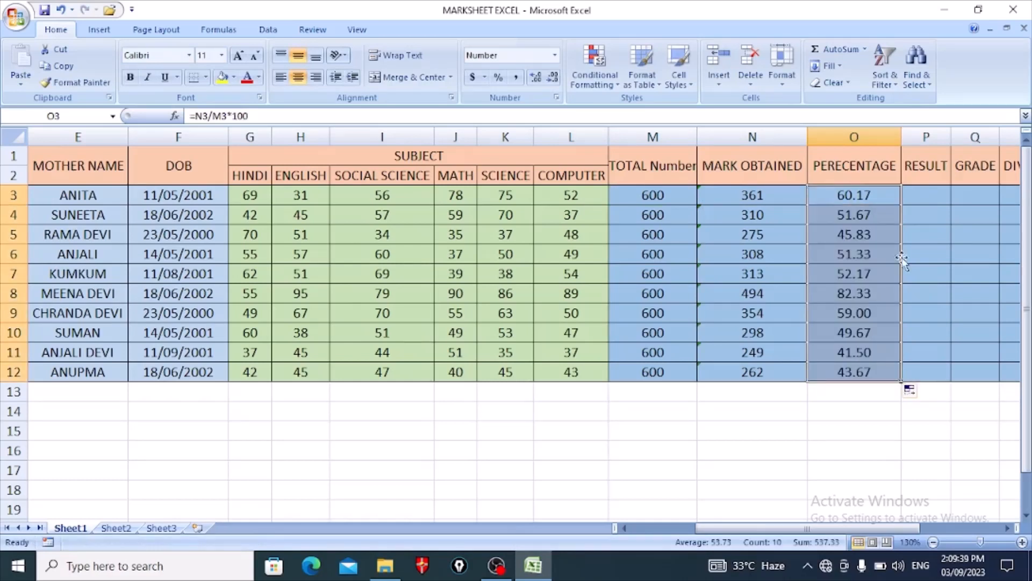
pyautogui.click(881, 198)
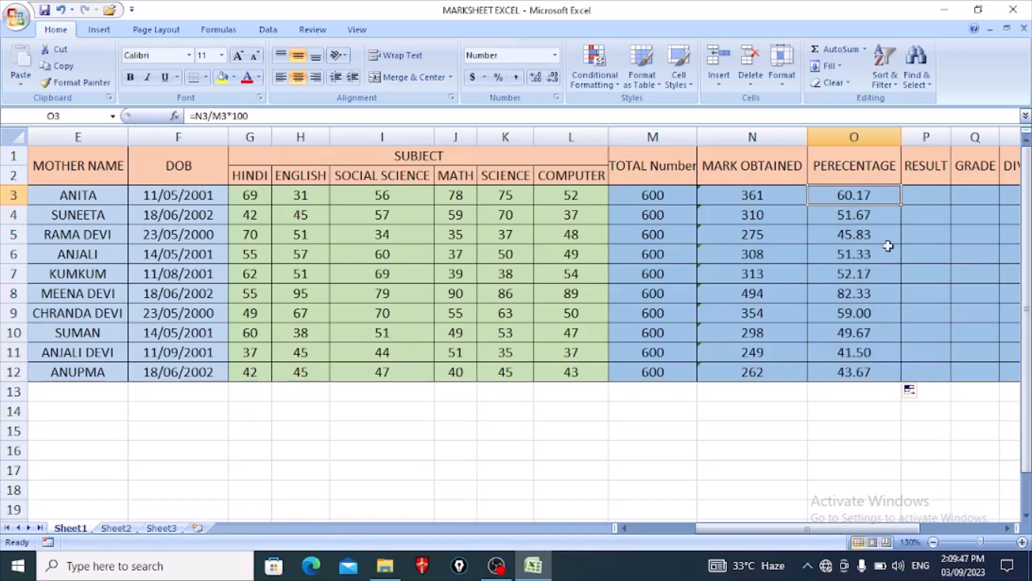
# Step: Clear the percentage cells O3:O12 and set their number format to Percentage
pyautogui.moveTo(860, 193); pyautogui.dragTo(870, 369)
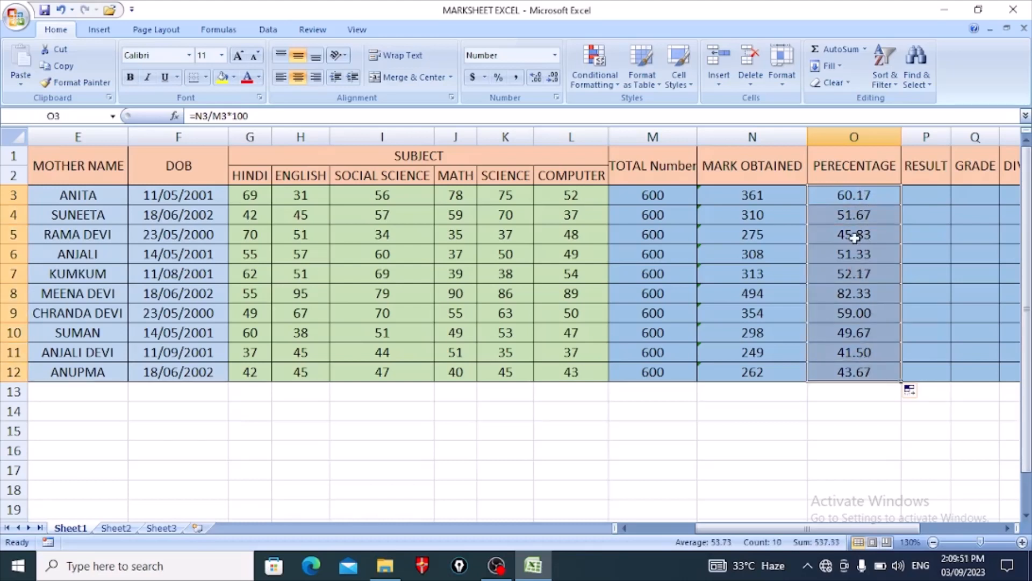
pyautogui.press('Delete')
pyautogui.moveTo(855, 200); pyautogui.dragTo(869, 370)
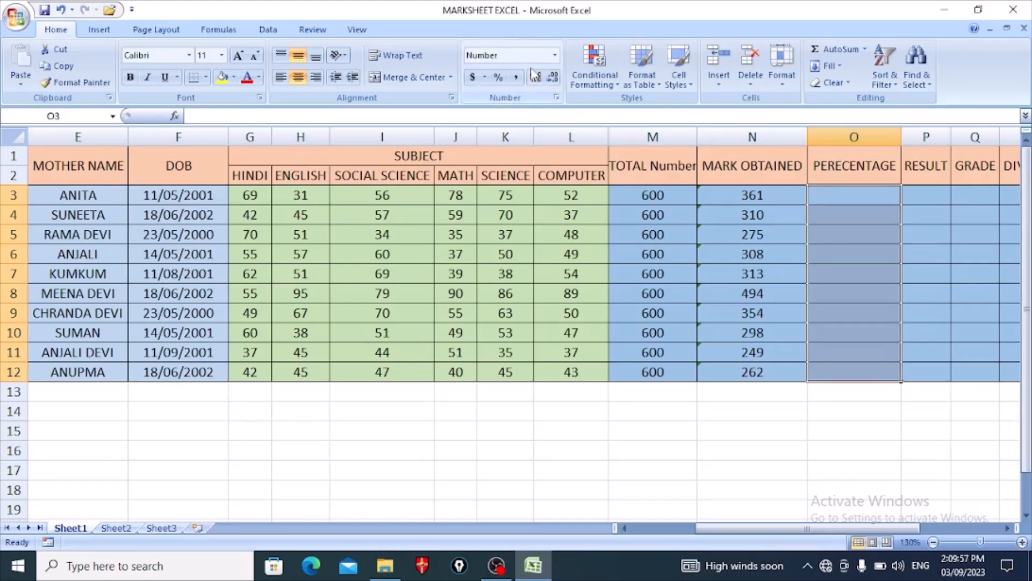
pyautogui.click(555, 56)
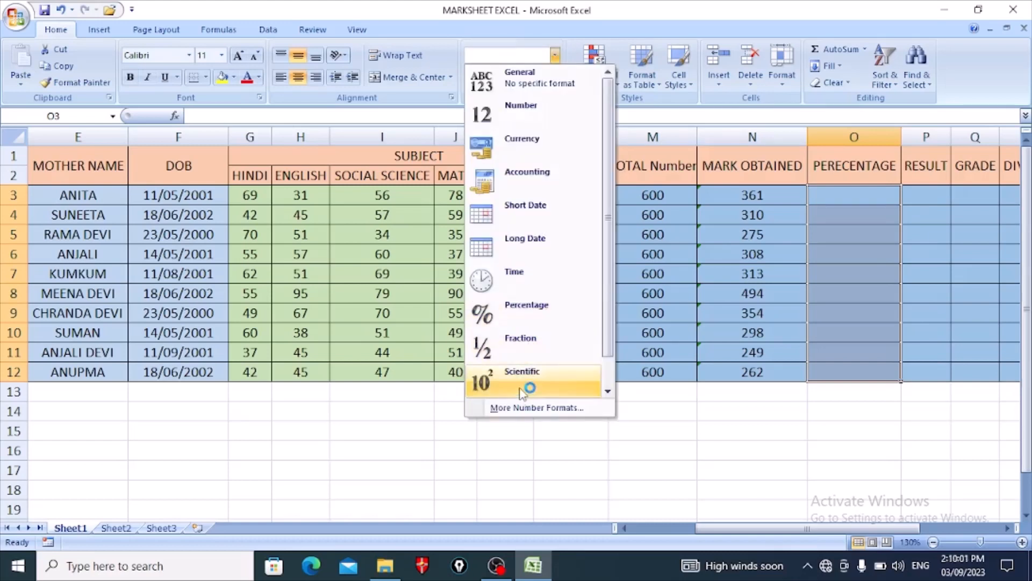
pyautogui.click(520, 315)
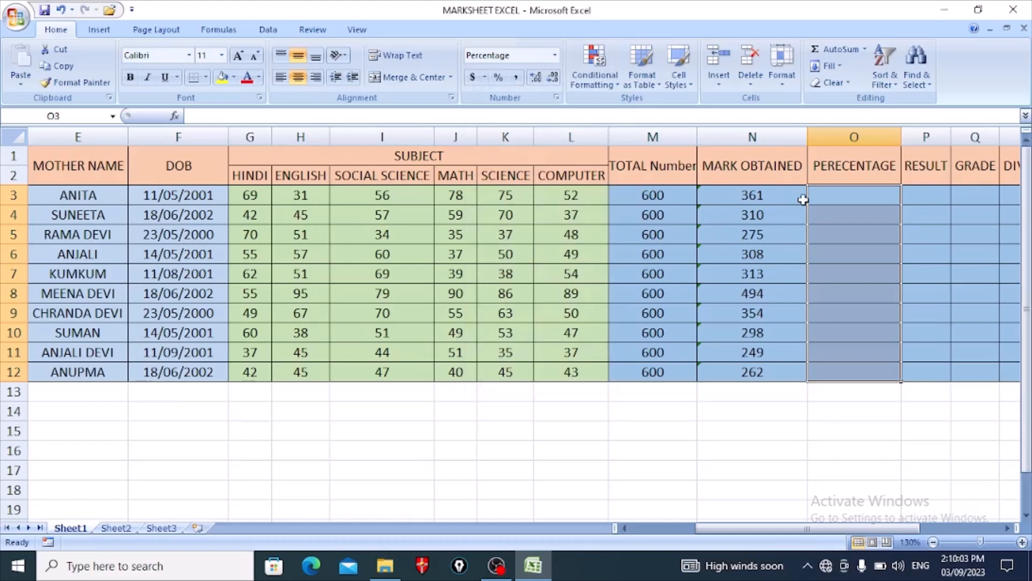
# Step: Enter =N3/M3 in O3 to divide marks obtained by the total, and fill the formula down to O12
pyautogui.click(841, 199)
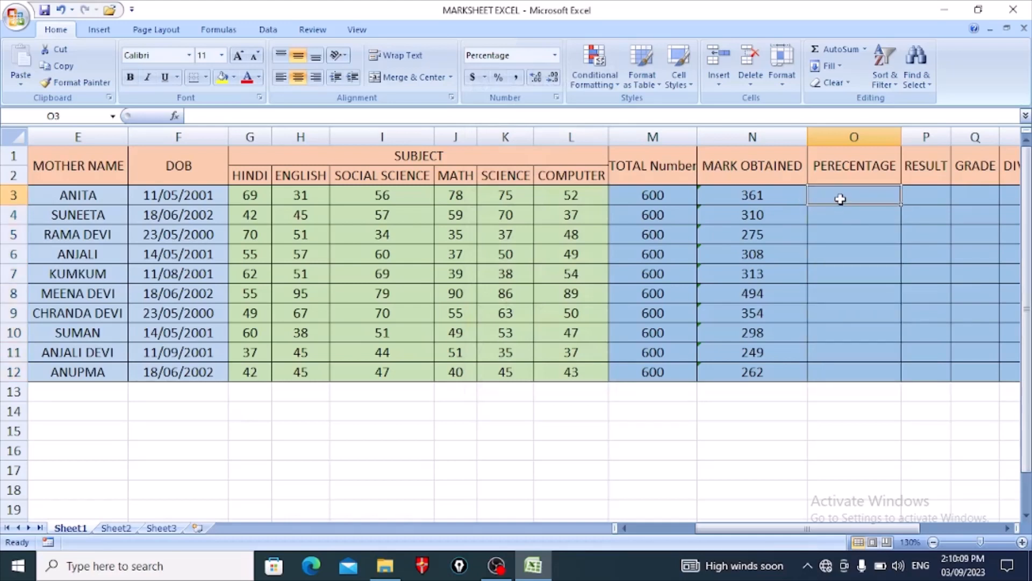
pyautogui.write('=')
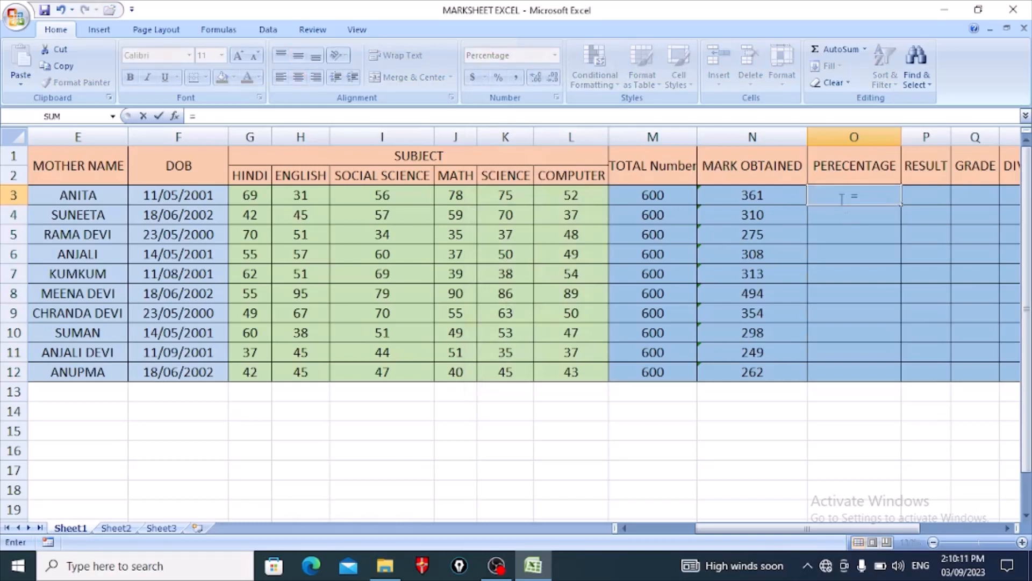
pyautogui.click(776, 201)
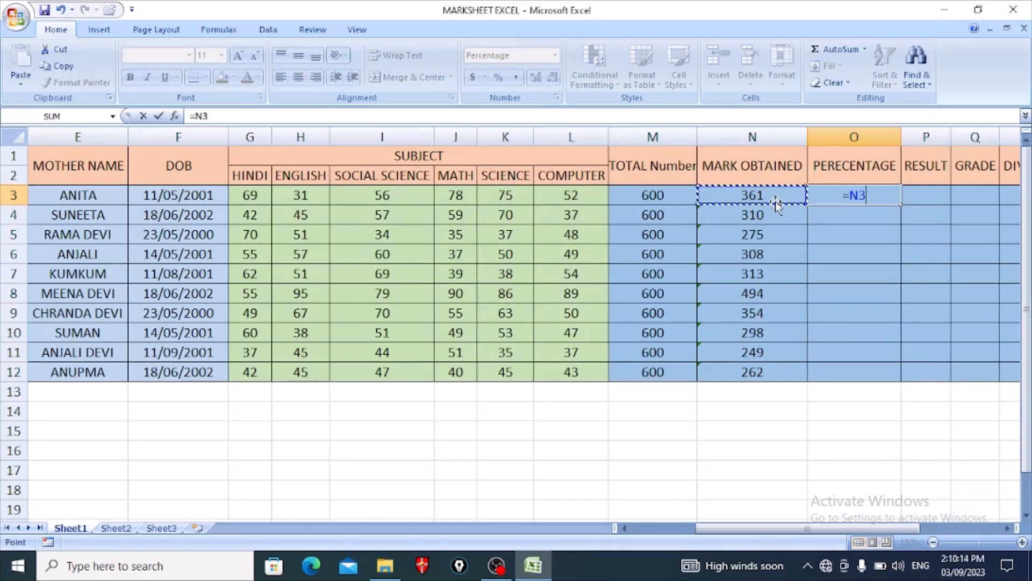
pyautogui.write('/')
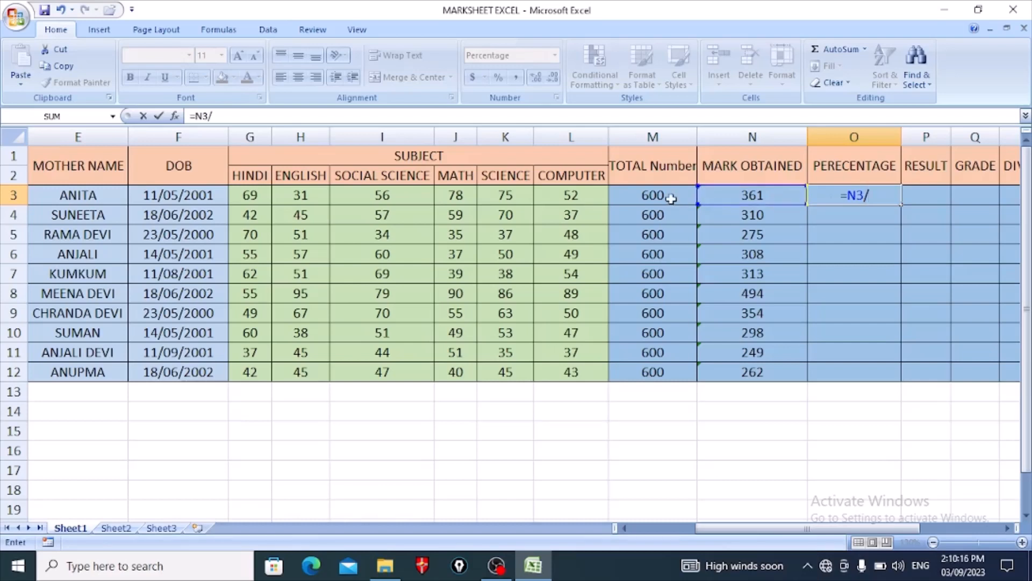
pyautogui.click(671, 198)
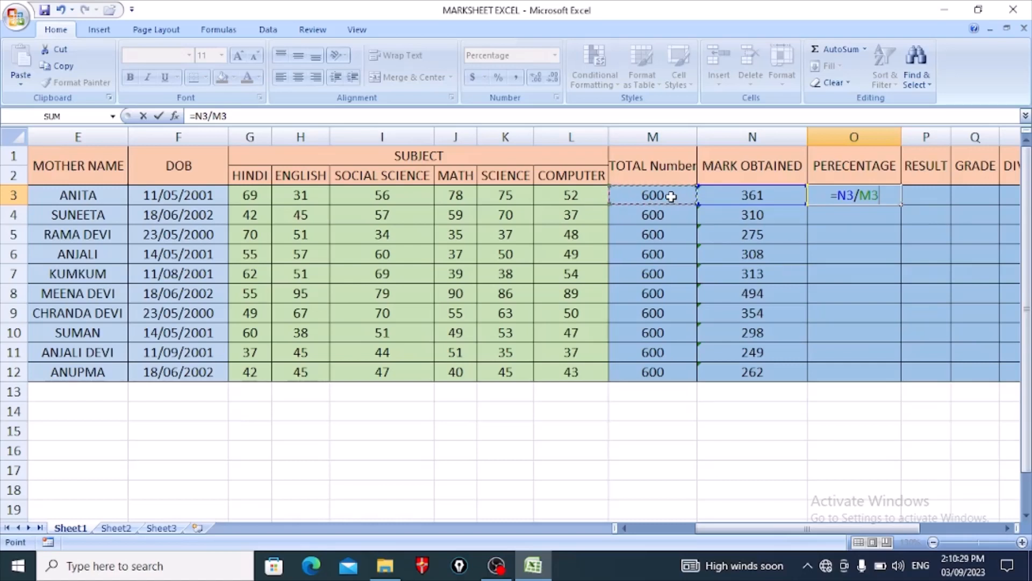
pyautogui.press('Return')
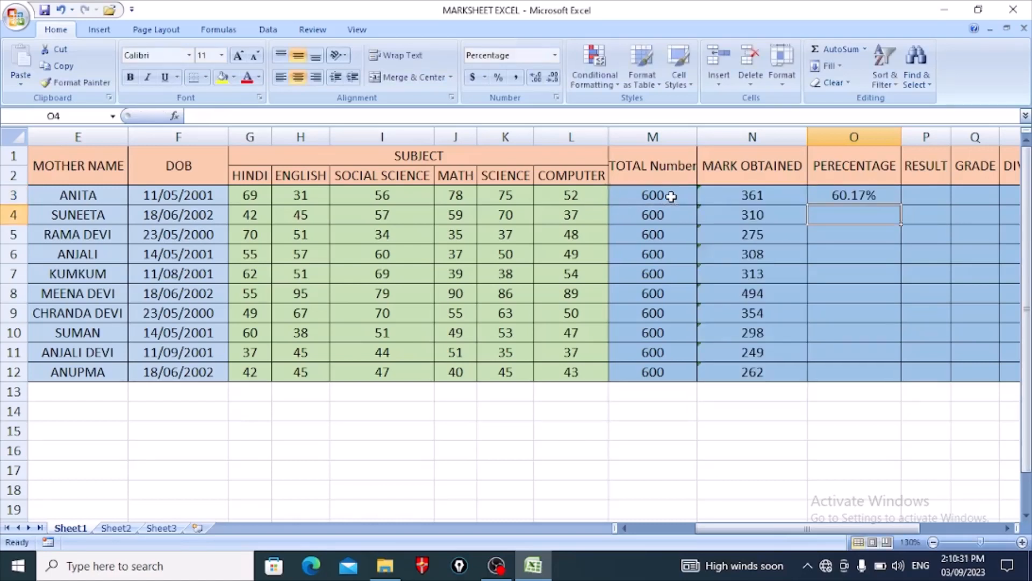
pyautogui.click(882, 198)
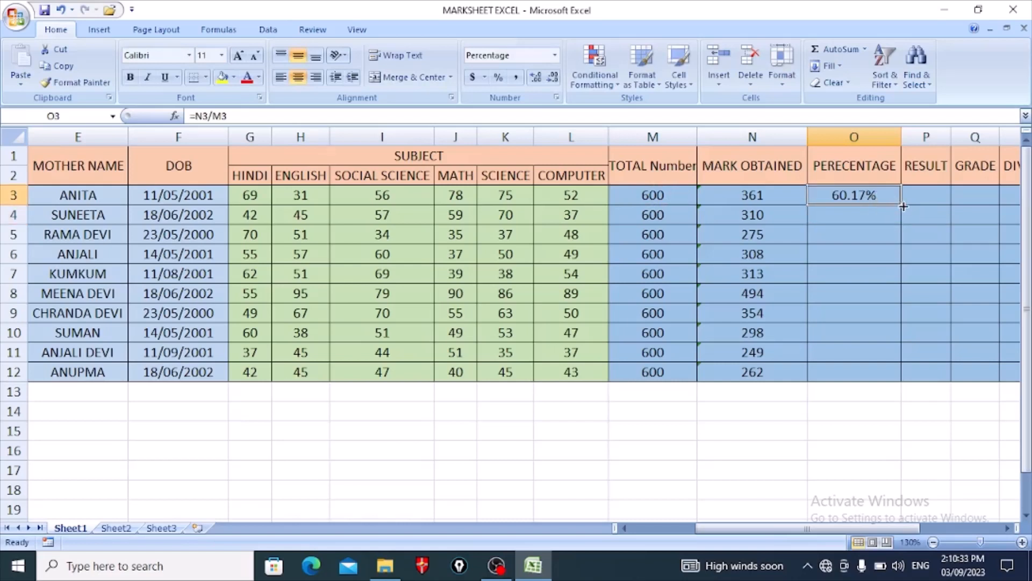
pyautogui.doubleClick(902, 204)
pyautogui.click(941, 220)
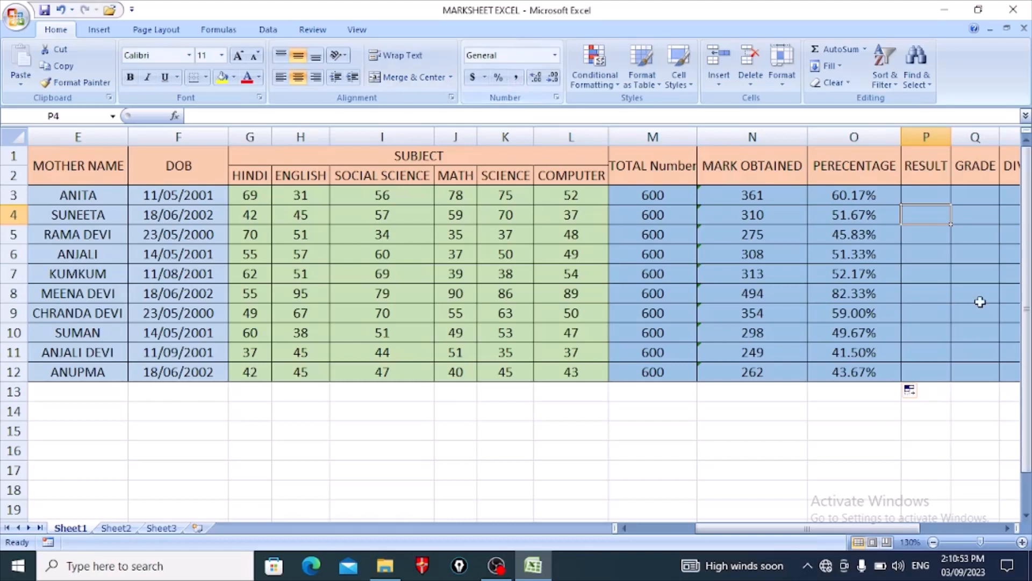
# Step: Start the result formula in P3 with =IF(COUNTIF( and use the first student's subject marks G3:L3 as the range
pyautogui.click(925, 195)
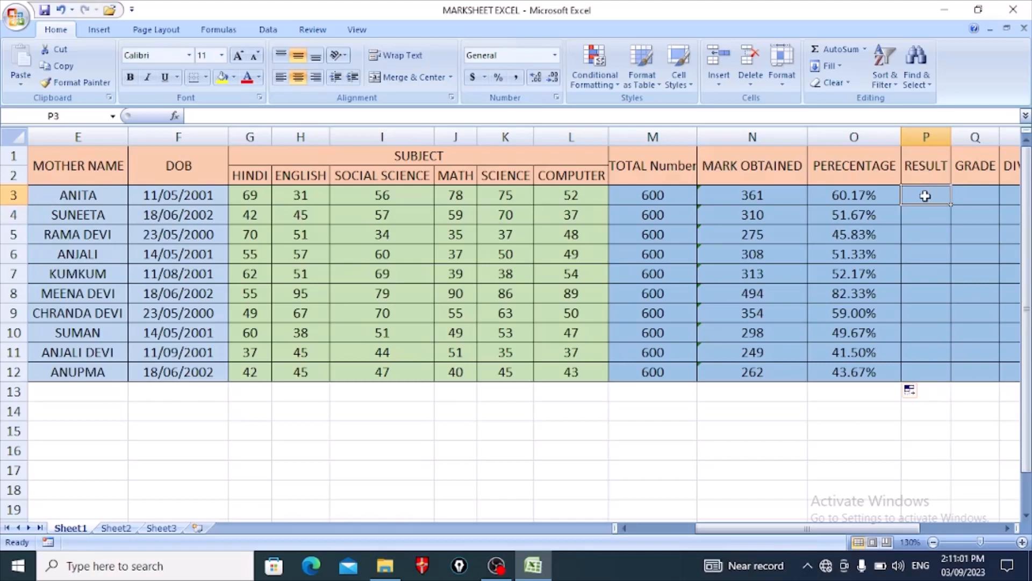
pyautogui.write('=')
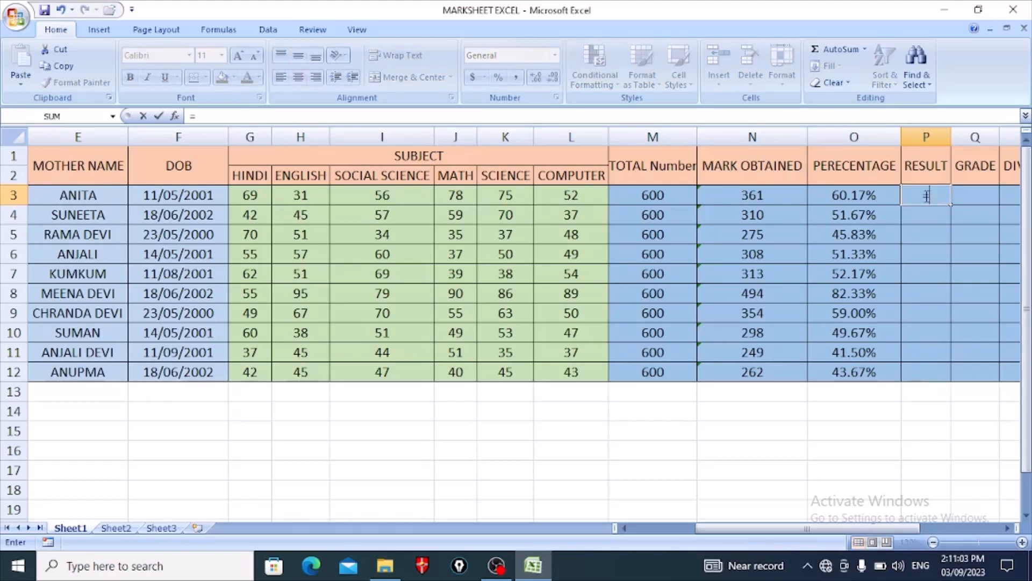
pyautogui.moveTo(896, 526); pyautogui.dragTo(933, 525)
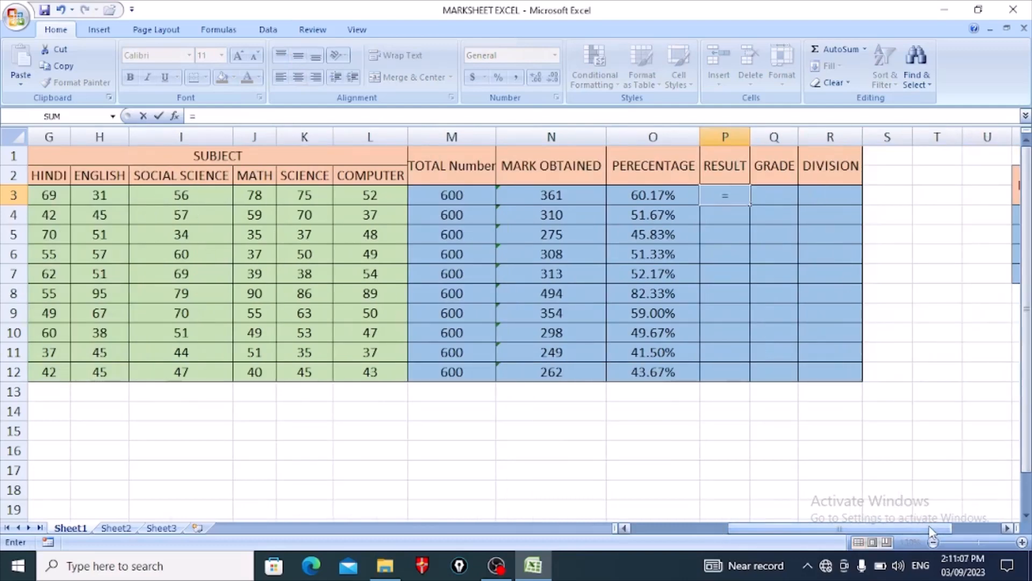
pyautogui.write('if(')
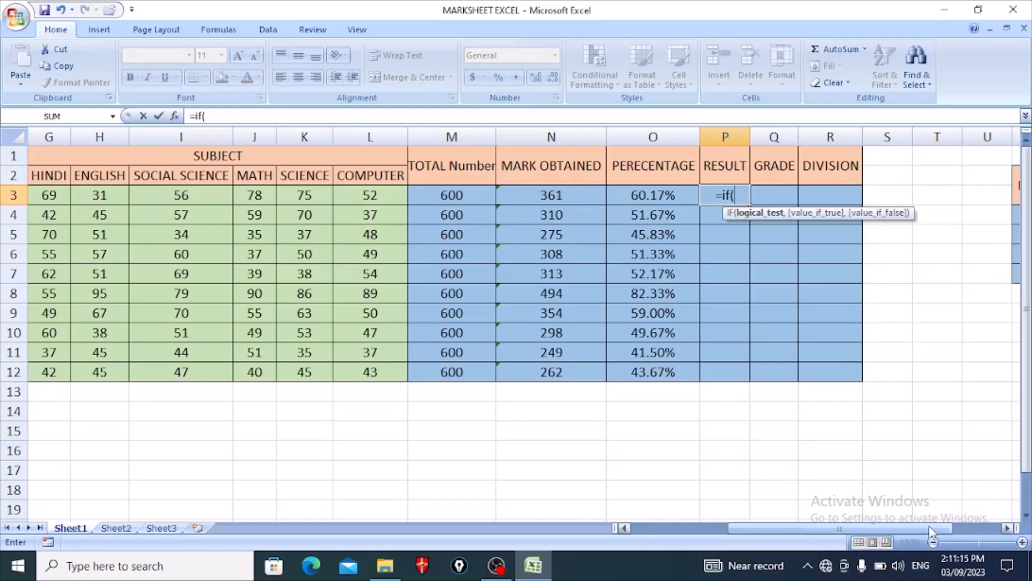
pyautogui.write('coun')
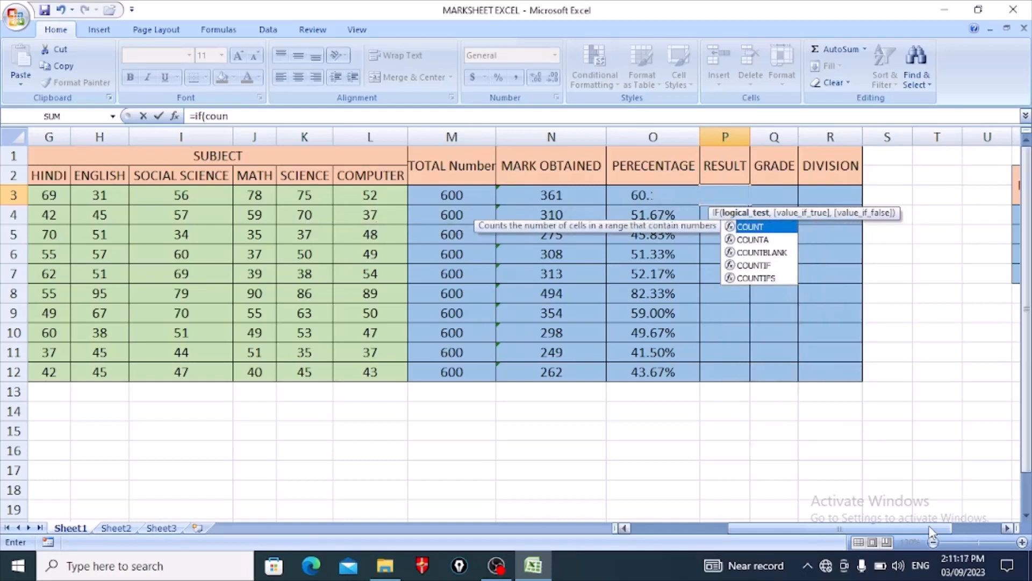
pyautogui.write('ti')
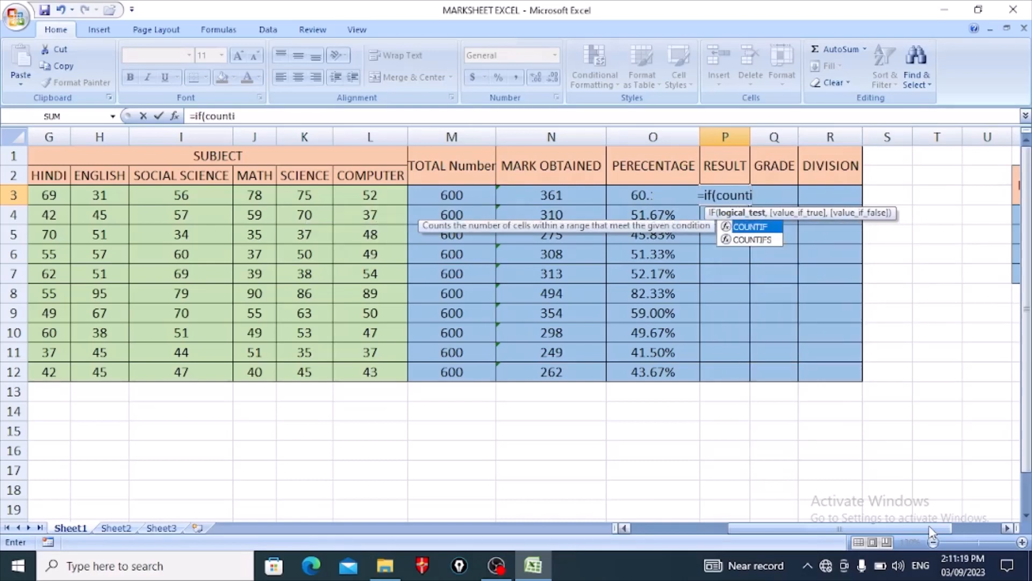
pyautogui.write('f')
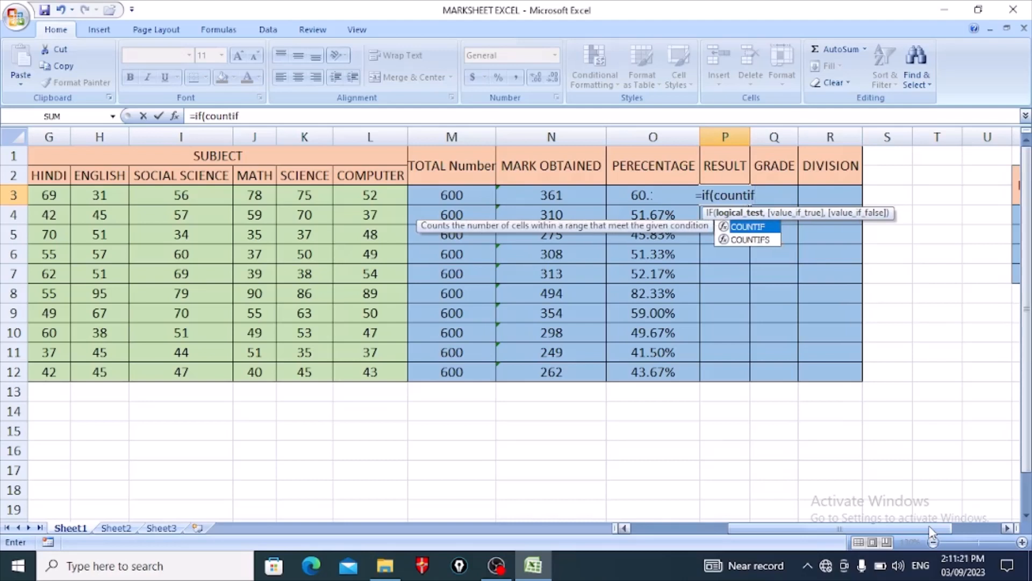
pyautogui.press('Tab')
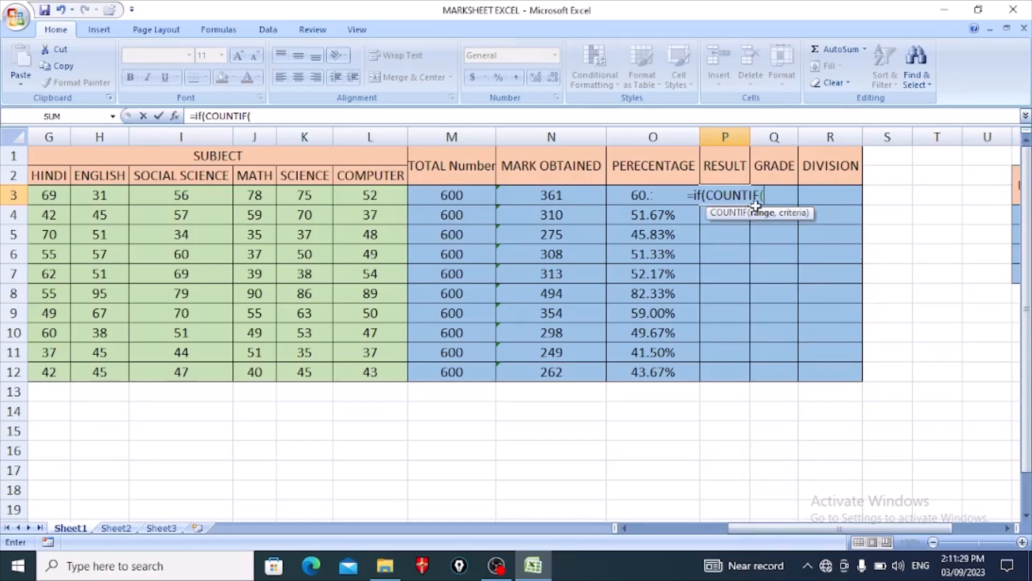
pyautogui.moveTo(786, 529); pyautogui.dragTo(739, 534)
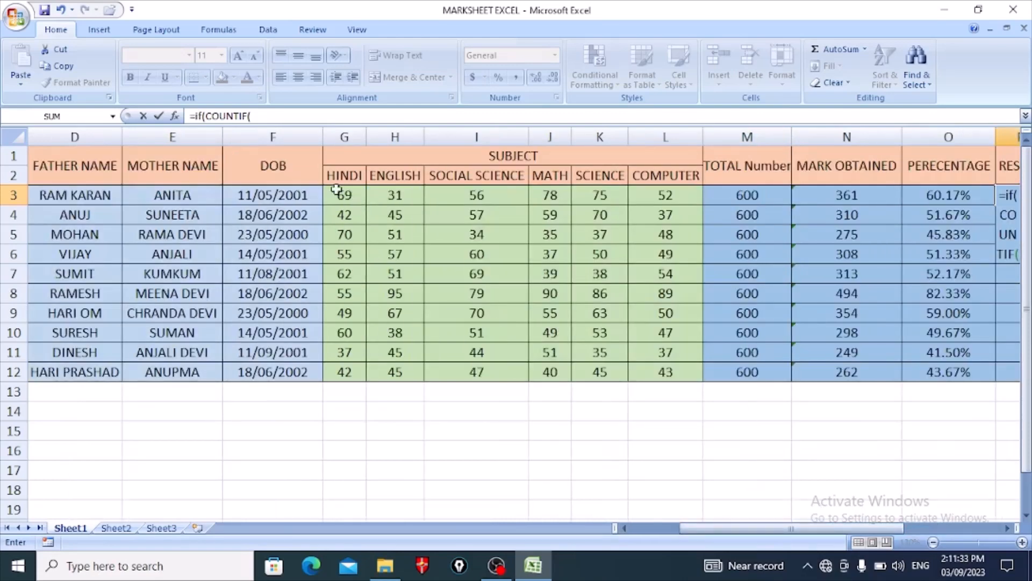
pyautogui.moveTo(343, 196); pyautogui.dragTo(664, 200)
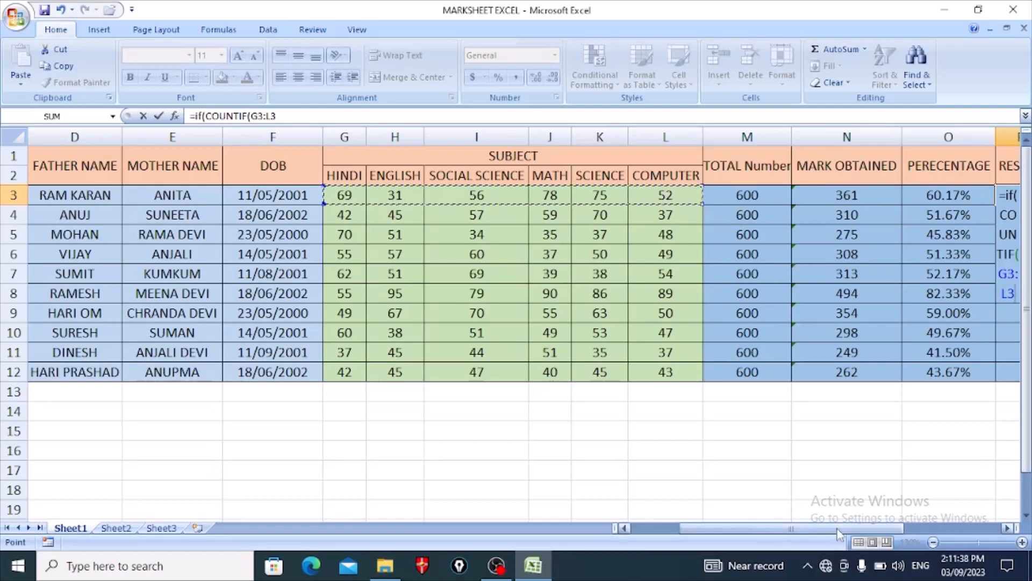
# Step: Give the COUNTIF in the P3 formula the criterion ">=33", close it and compare it with =6
pyautogui.moveTo(840, 530); pyautogui.dragTo(932, 530)
pyautogui.write(',')
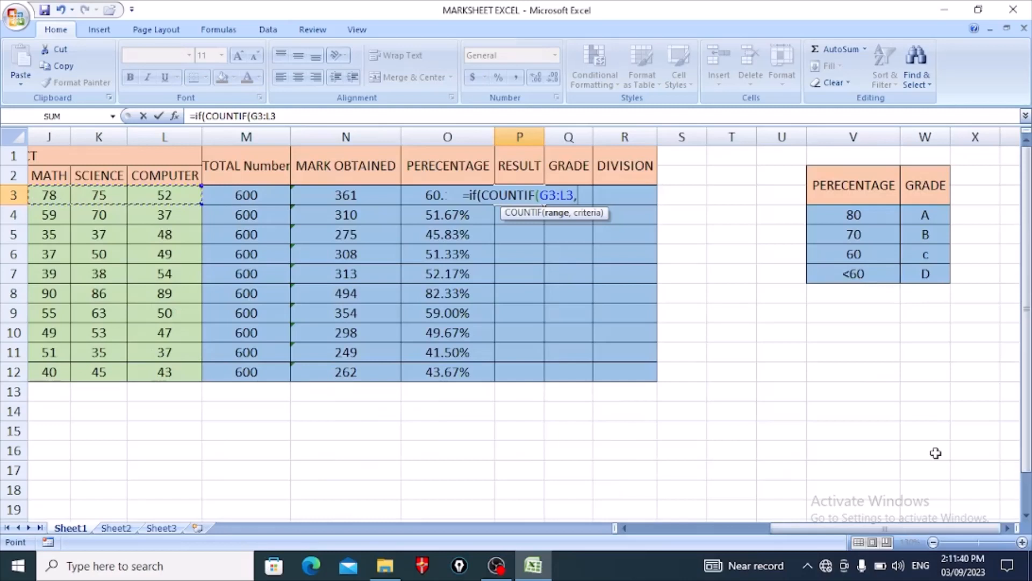
pyautogui.write('"')
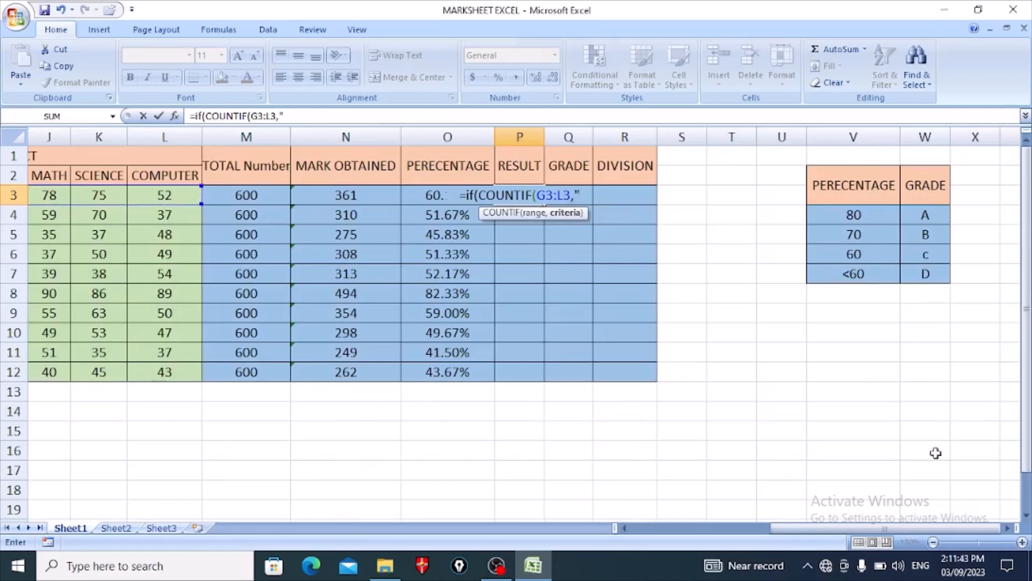
pyautogui.write('>=')
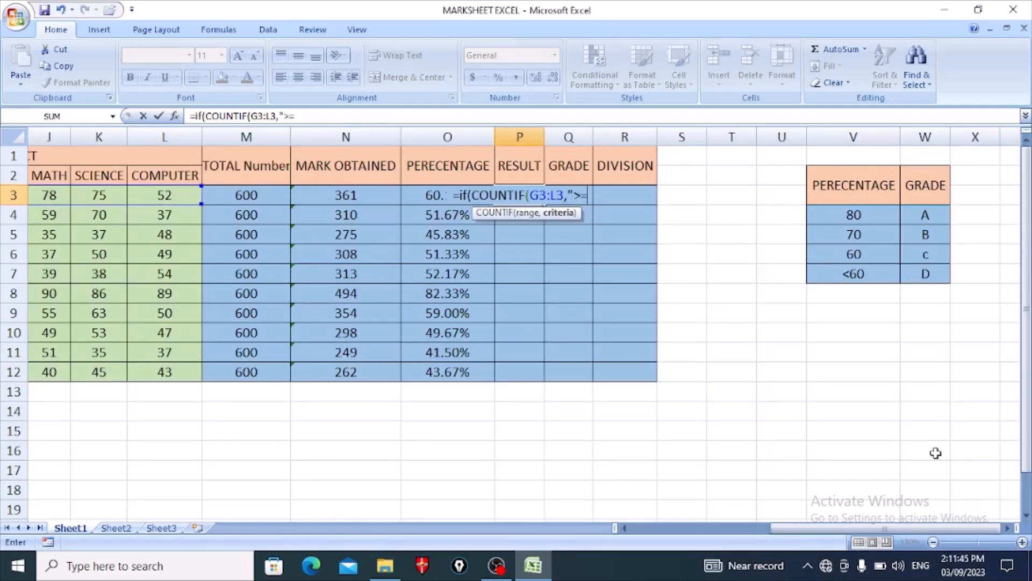
pyautogui.write('33')
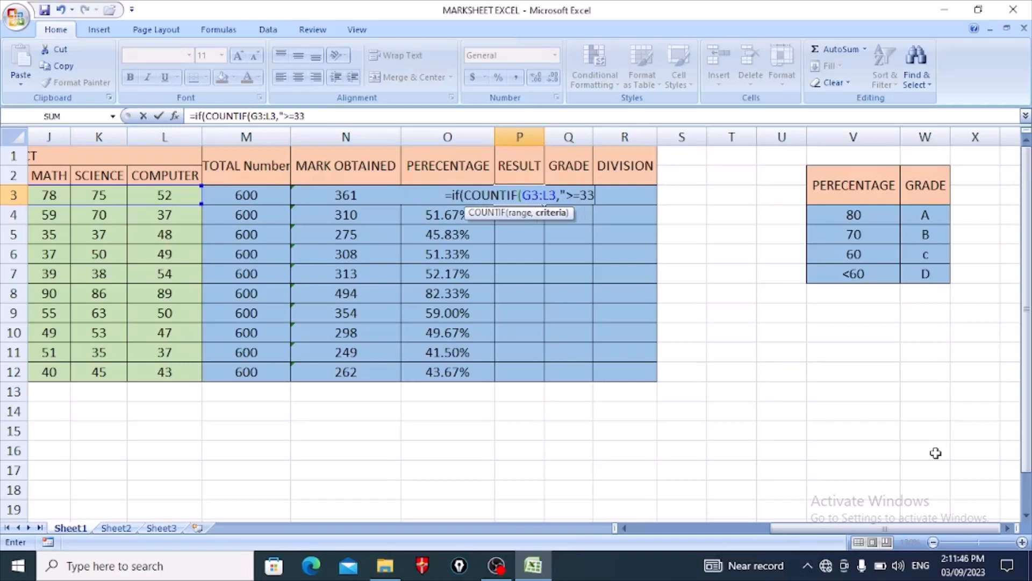
pyautogui.write('"')
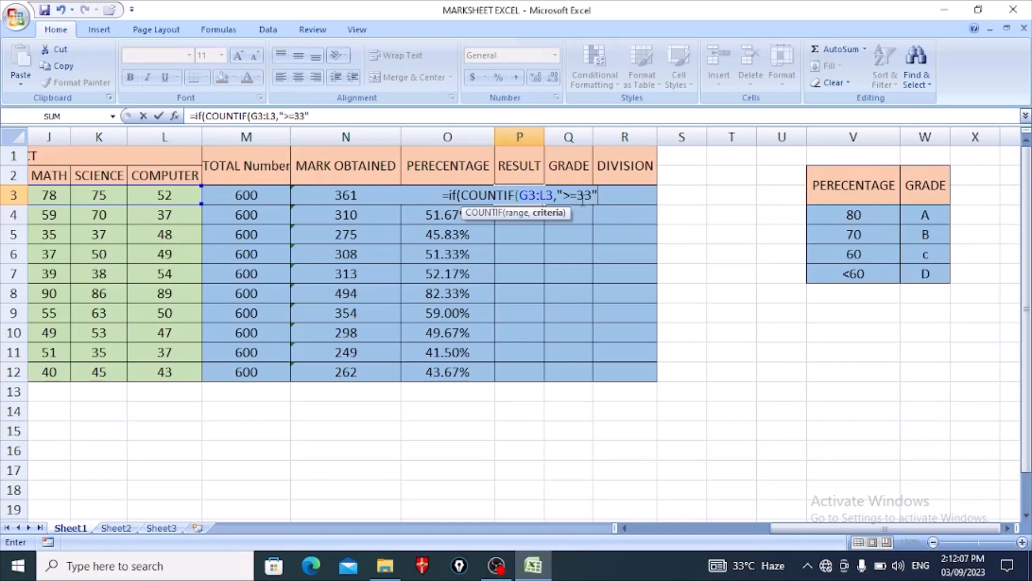
pyautogui.write(')=')
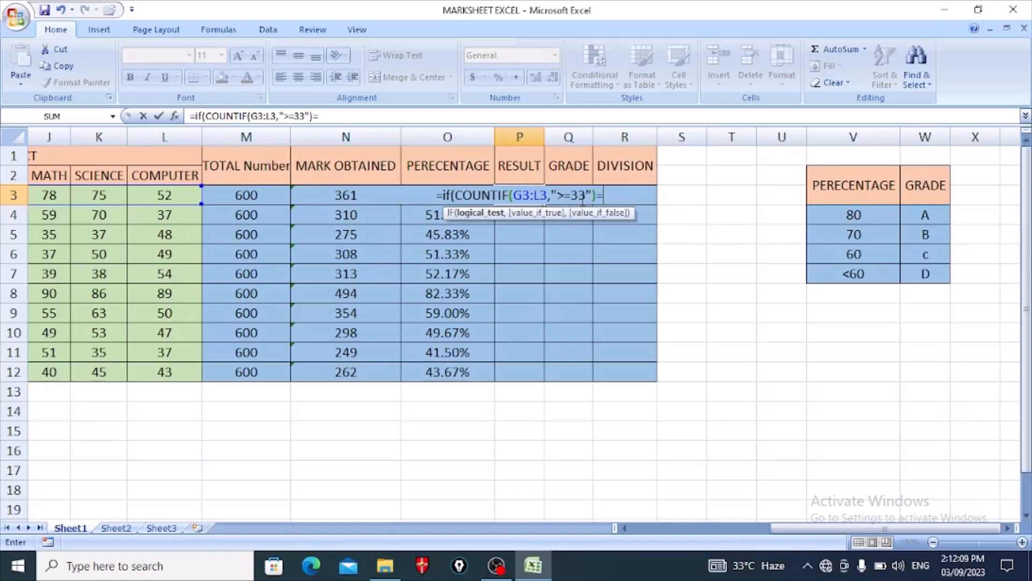
pyautogui.write('6')
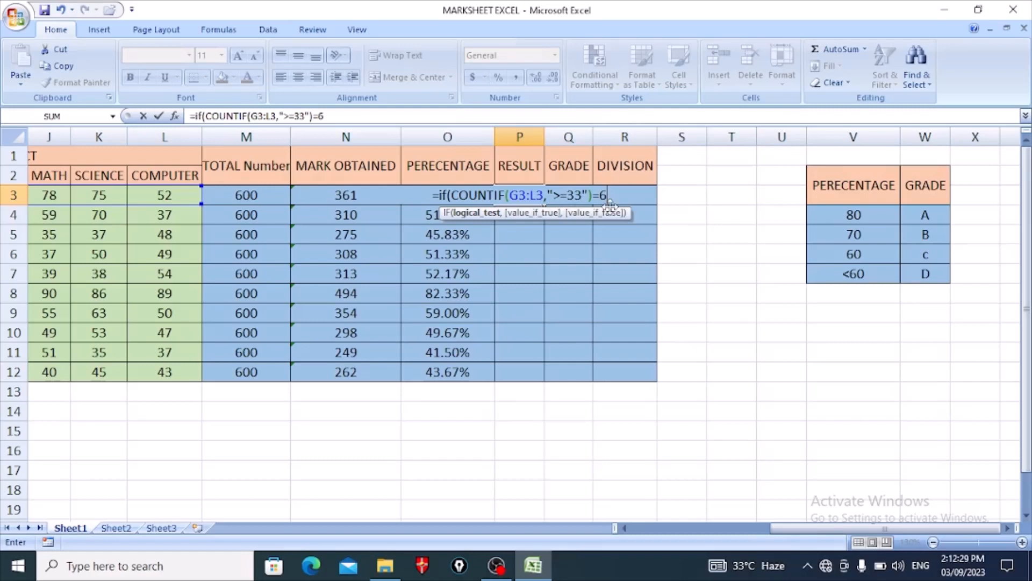
# Step: Add "Pass" as the value if true in the P3 result formula
pyautogui.write(',"')
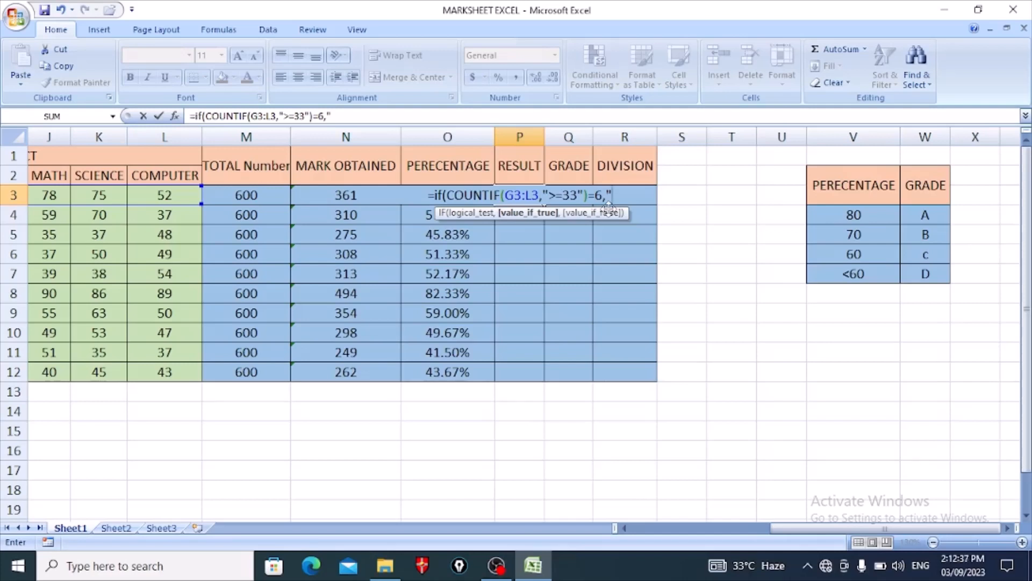
pyautogui.write('Pass')
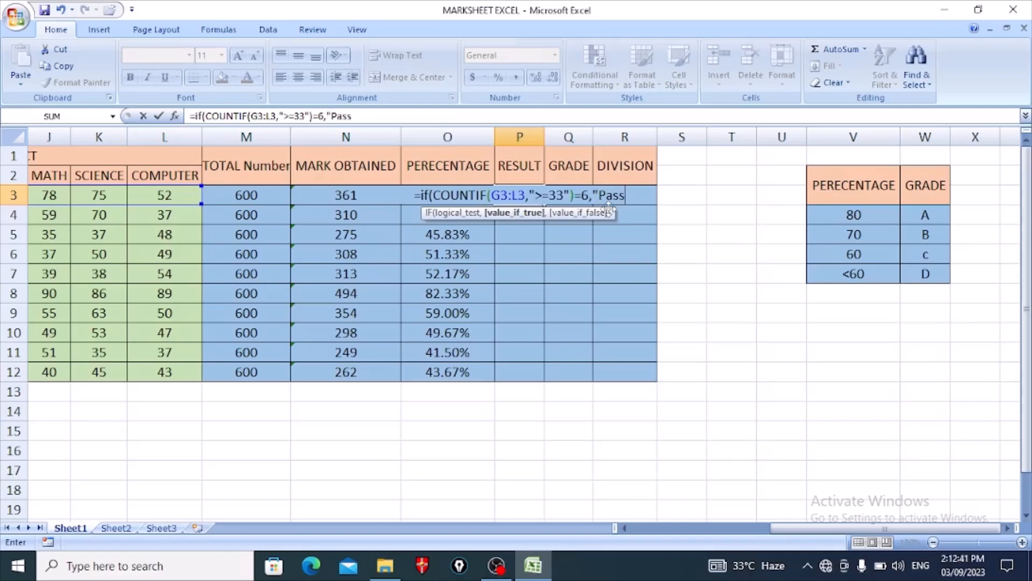
pyautogui.write('"')
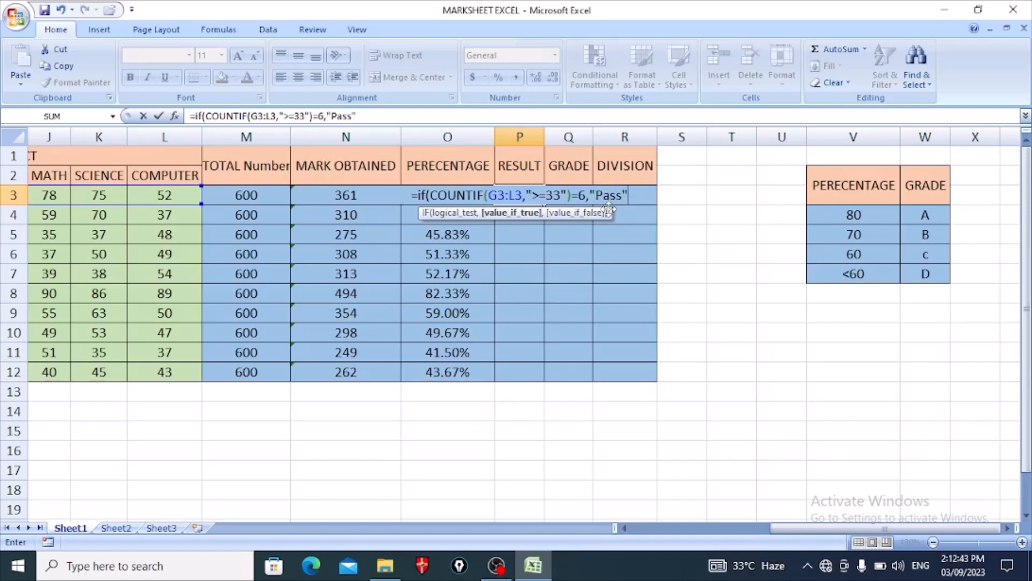
pyautogui.write(',')
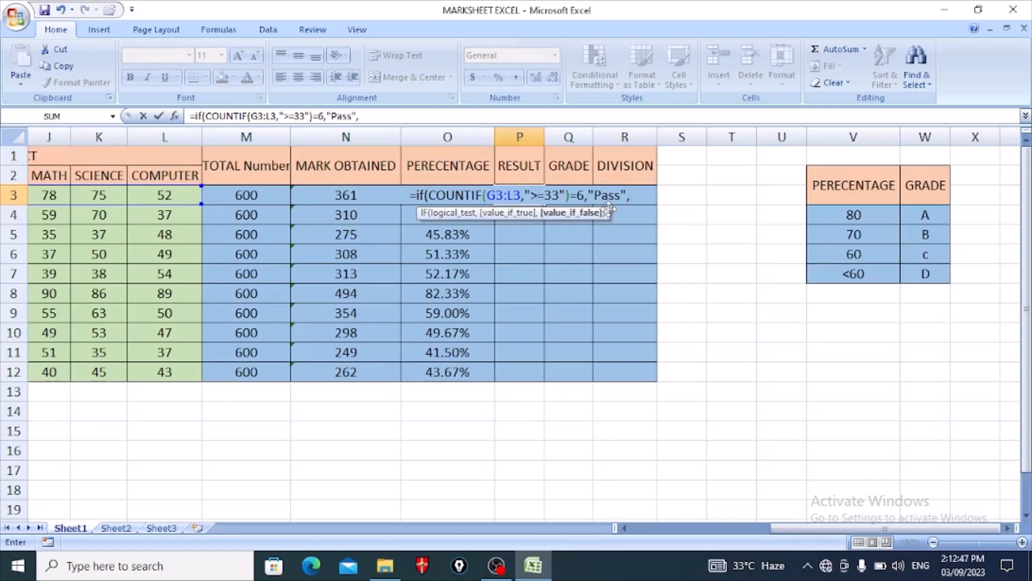
# Step: Nest a second IF(COUNTIF( over G3:L3 as the value if false in the P3 result formula
pyautogui.write('if')
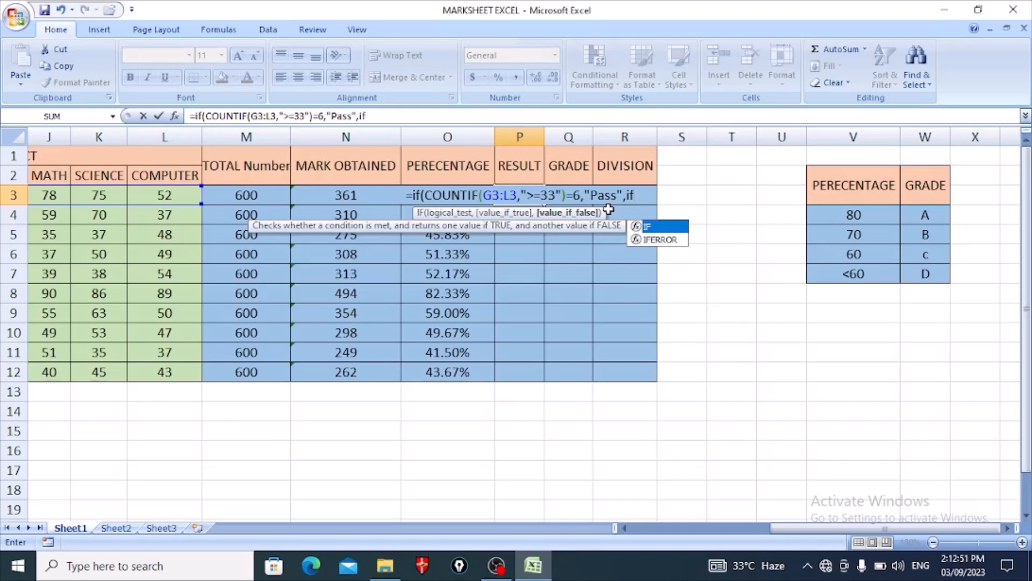
pyautogui.write('(')
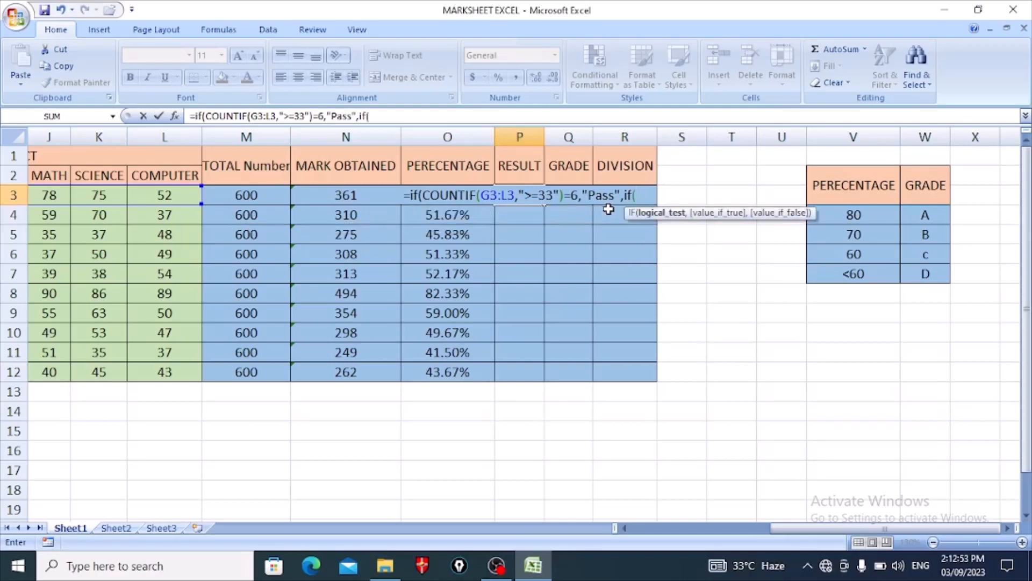
pyautogui.write('cou')
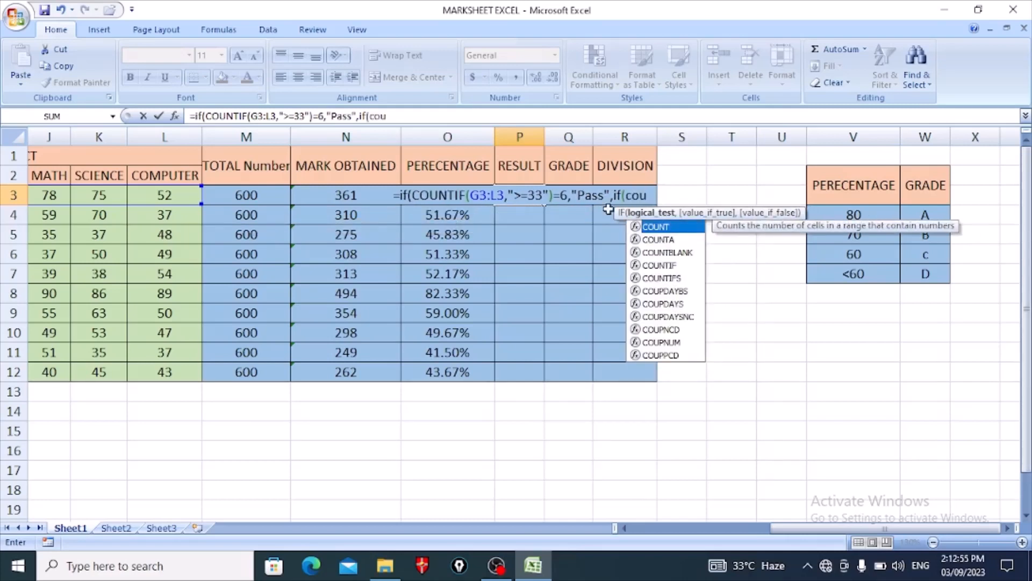
pyautogui.write('nt')
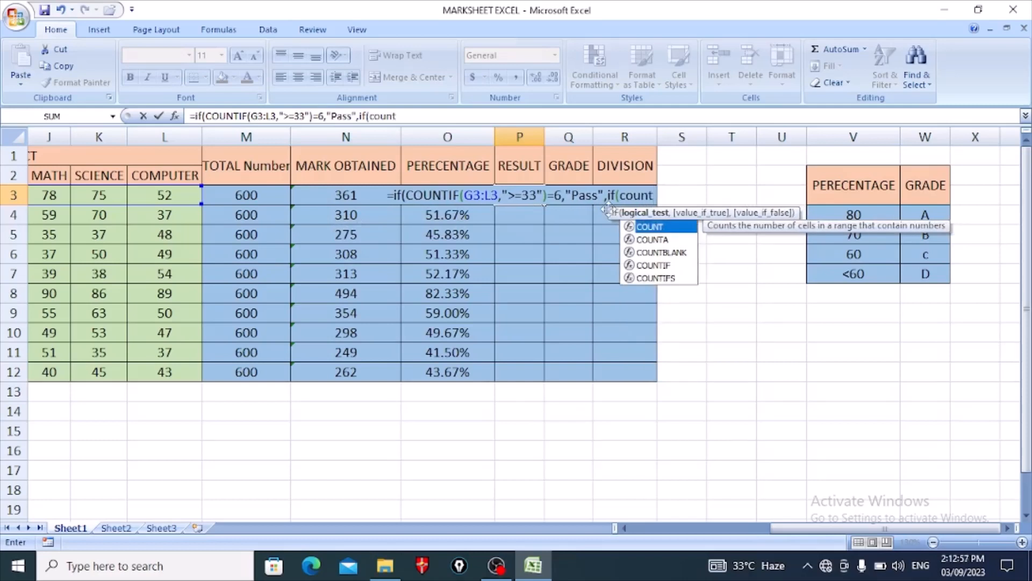
pyautogui.write('is')
pyautogui.press('BackSpace')
pyautogui.write('f')
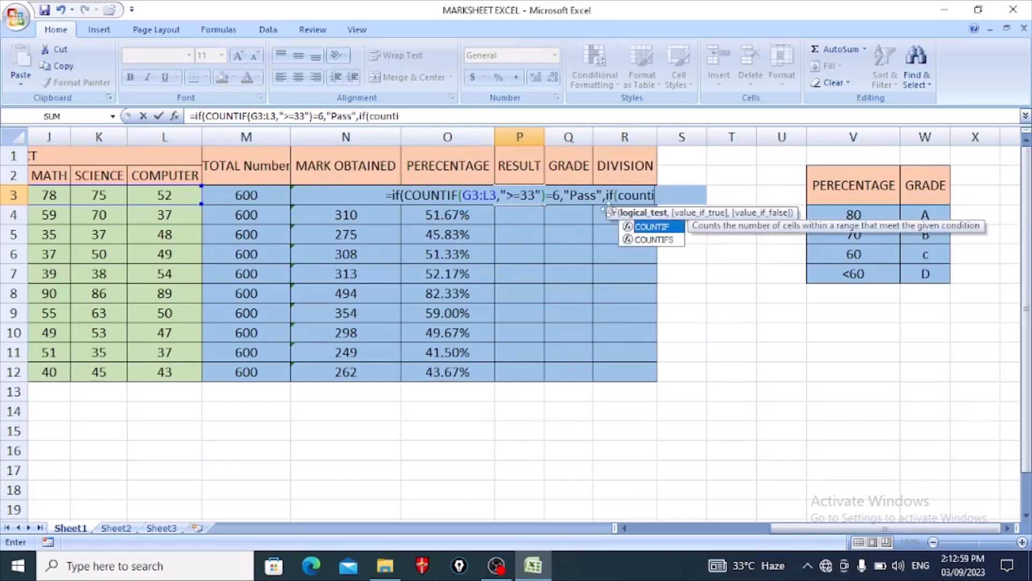
pyautogui.press('Tab')
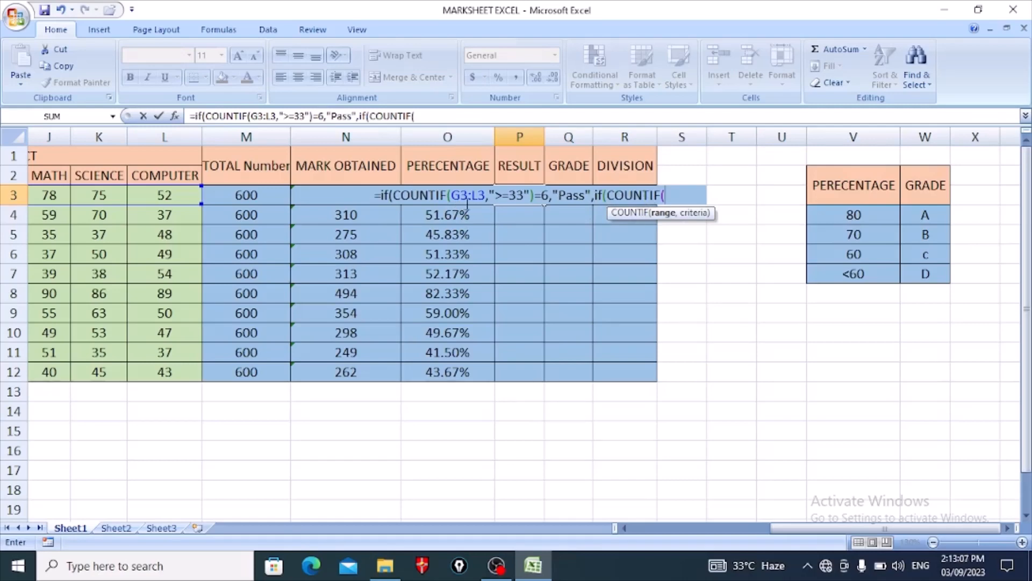
pyautogui.moveTo(784, 531); pyautogui.dragTo(680, 531)
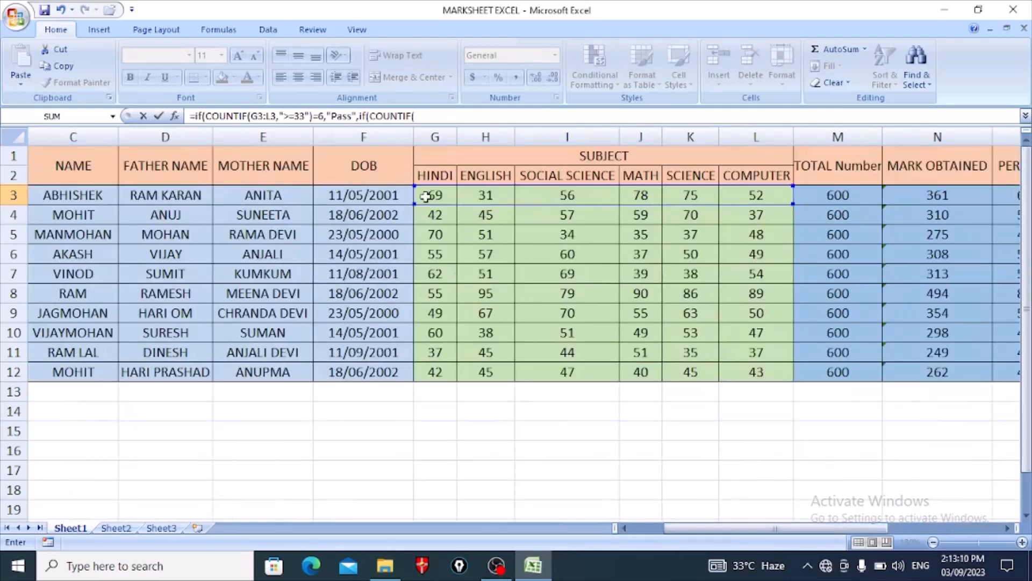
pyautogui.moveTo(425, 196); pyautogui.dragTo(746, 197)
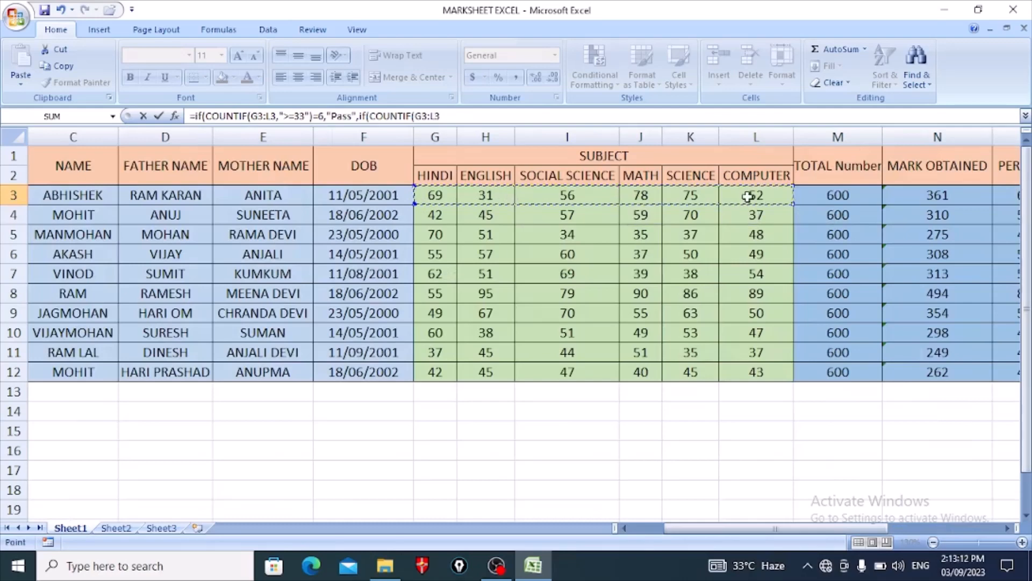
# Step: Give the nested COUNTIF in the P3 result formula the criterion "<33", close it and compare it with <=2
pyautogui.moveTo(842, 532); pyautogui.dragTo(917, 522)
pyautogui.write(',"')
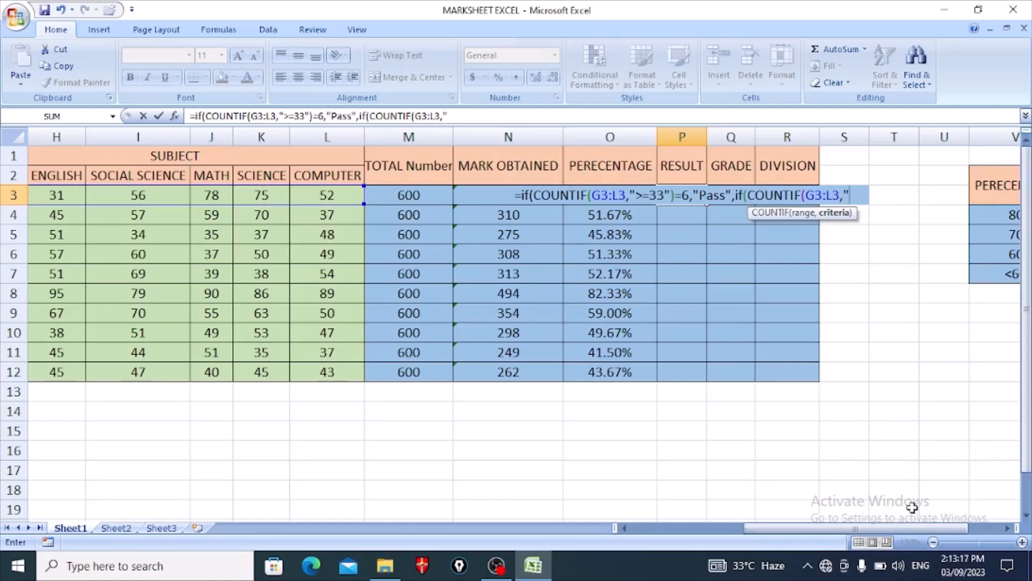
pyautogui.write('<33')
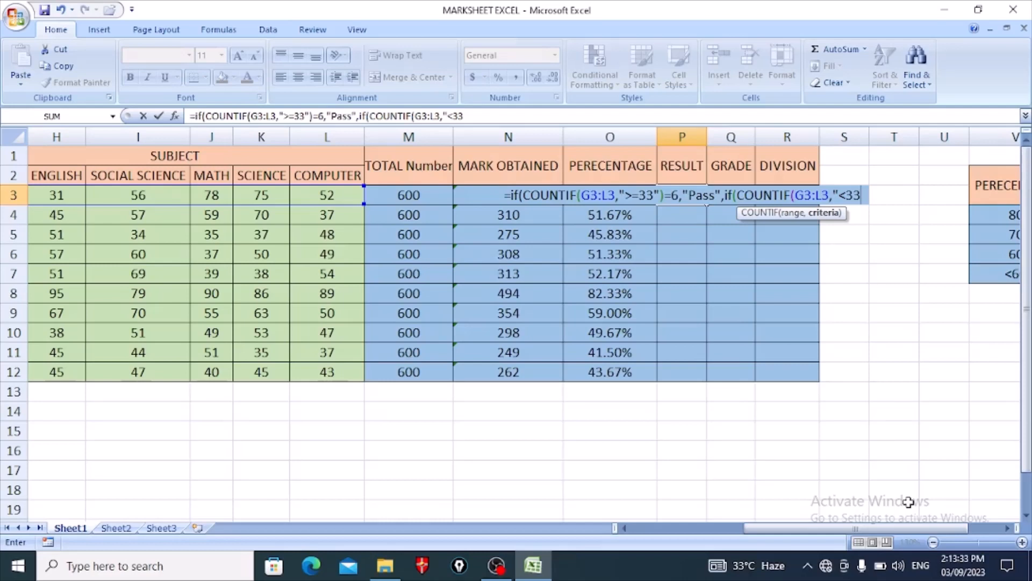
pyautogui.write('"')
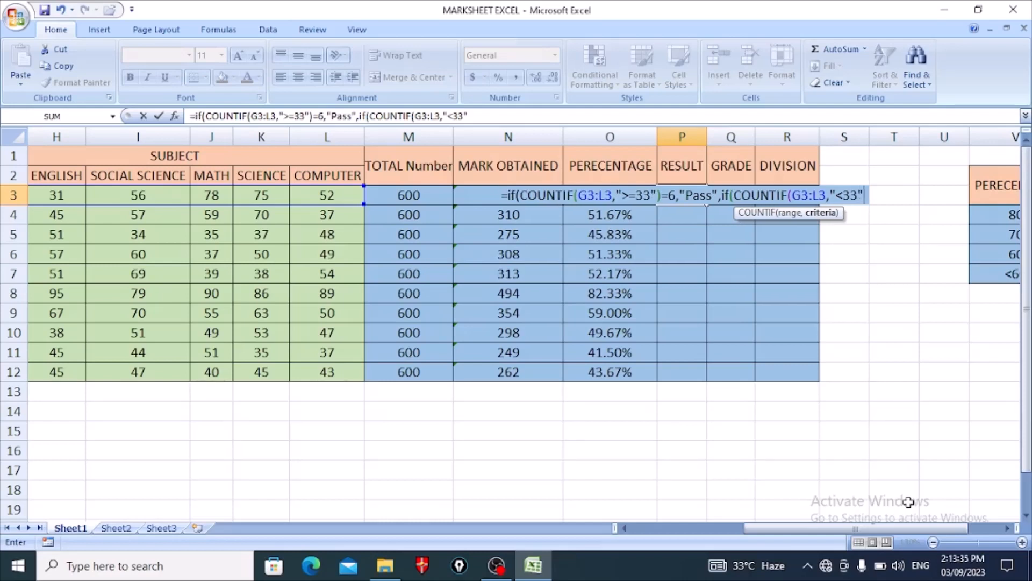
pyautogui.write(')')
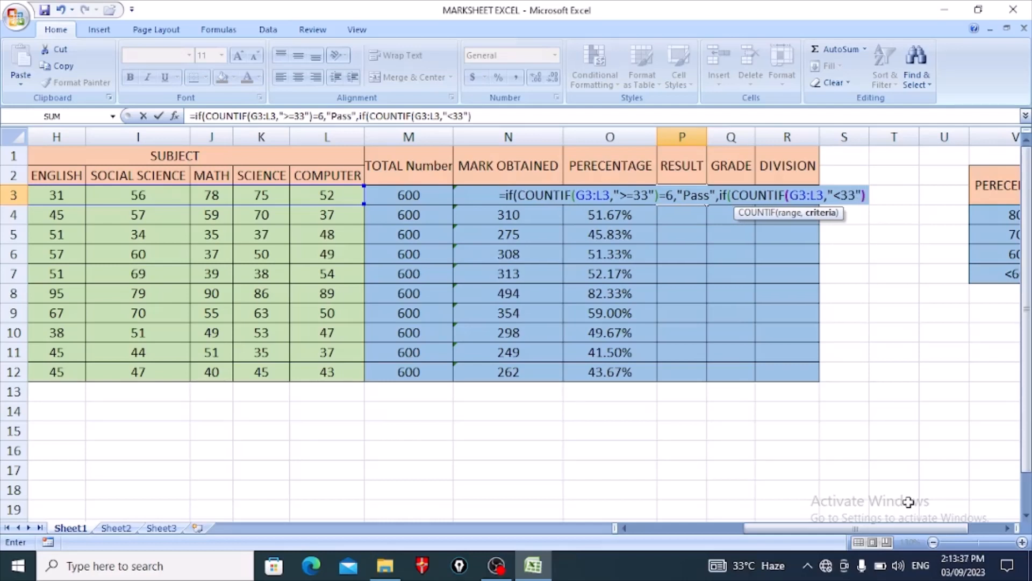
pyautogui.write('<')
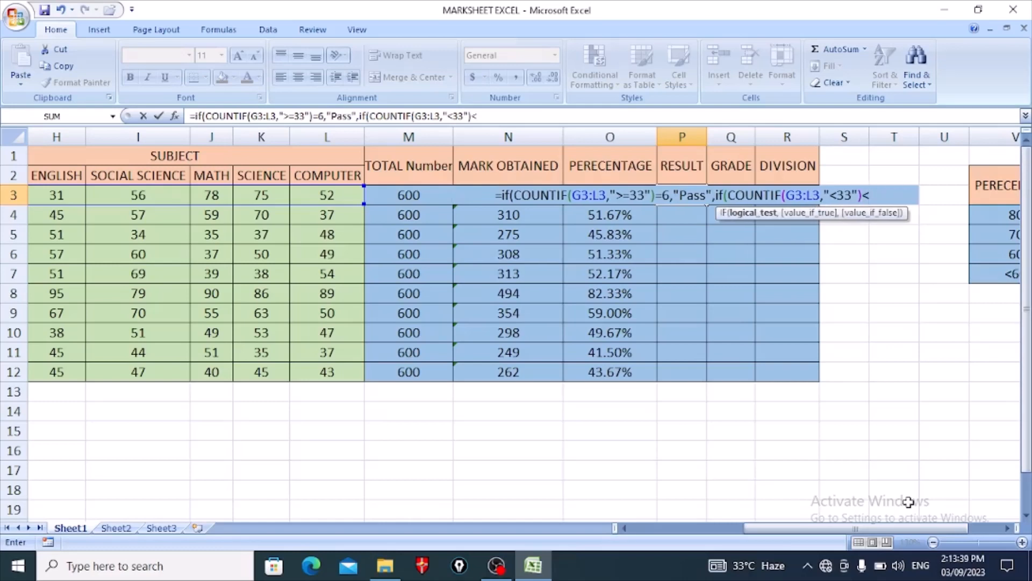
pyautogui.write('=')
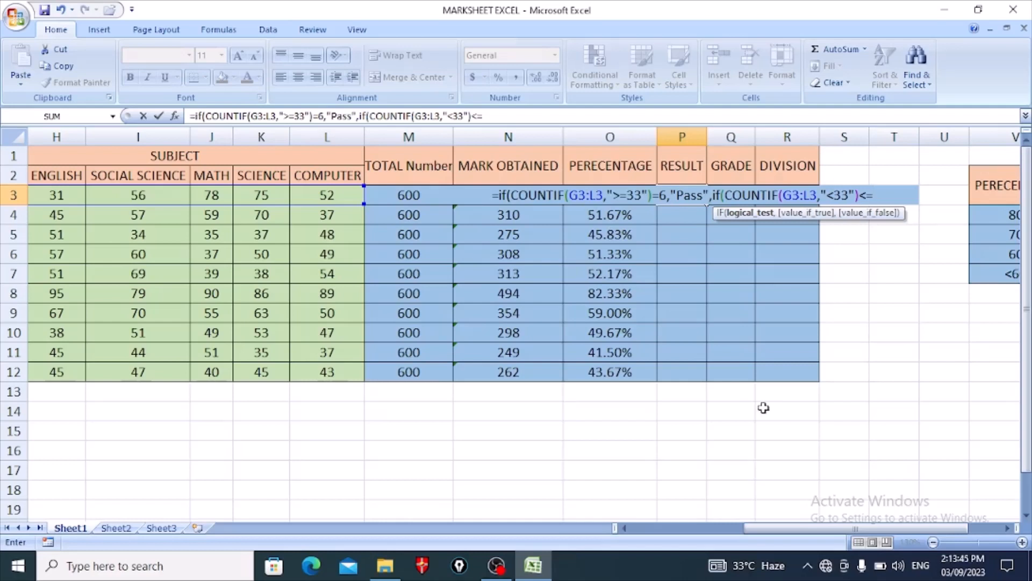
pyautogui.write('2')
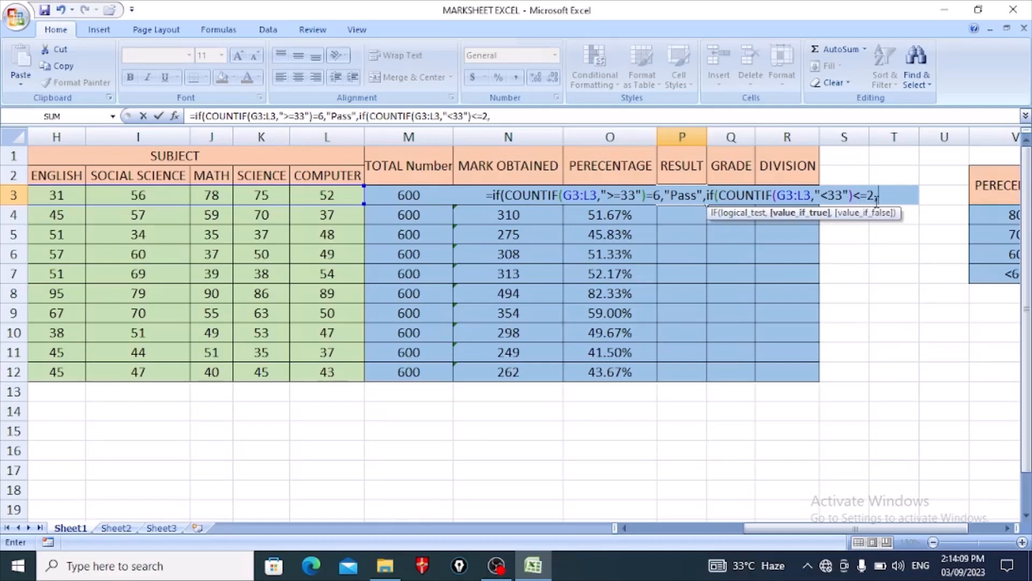
# Step: Add "Grace" as the nested IF's value if true in the P3 result formula
pyautogui.write(',"')
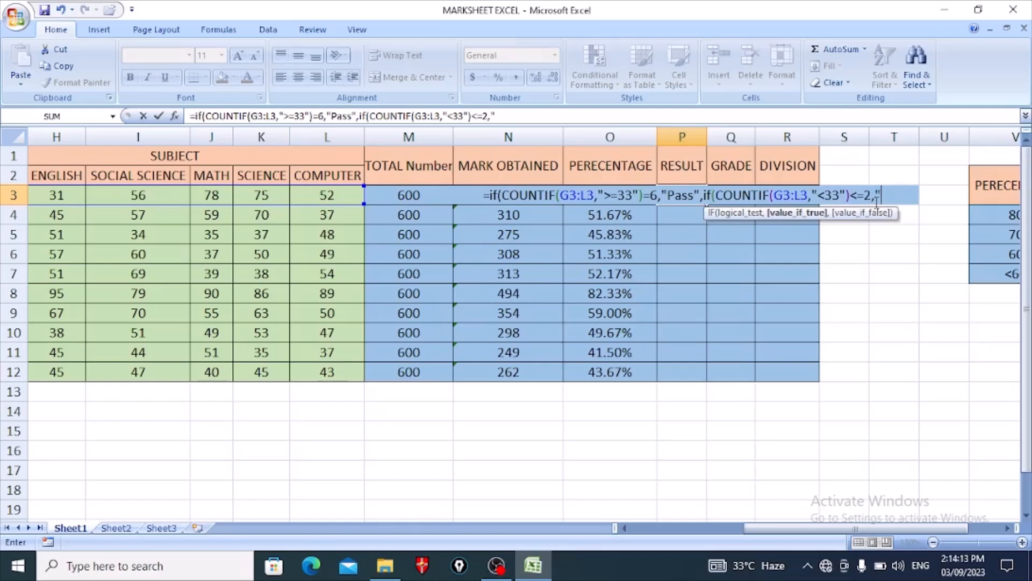
pyautogui.write('Gr')
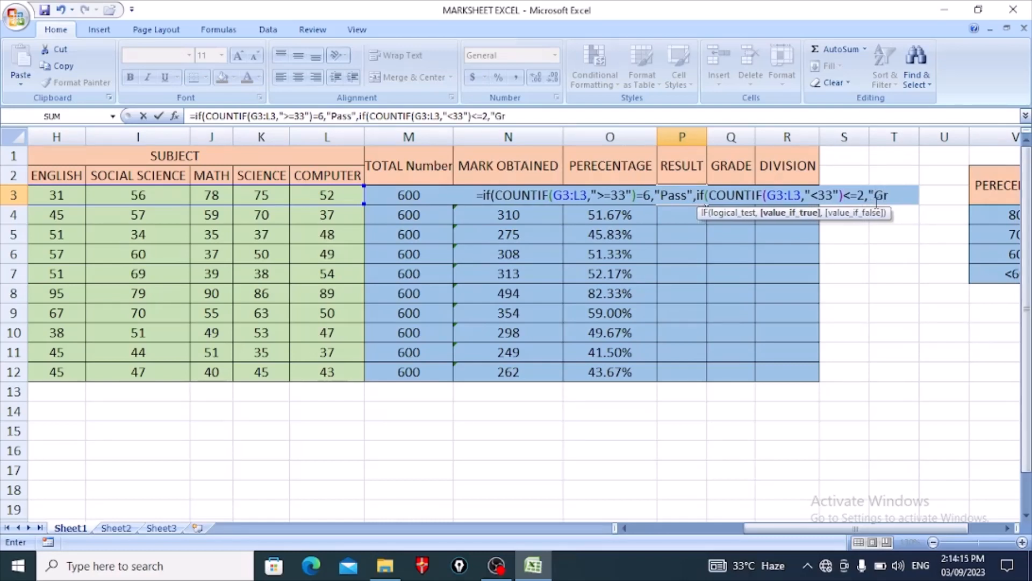
pyautogui.write('ace"')
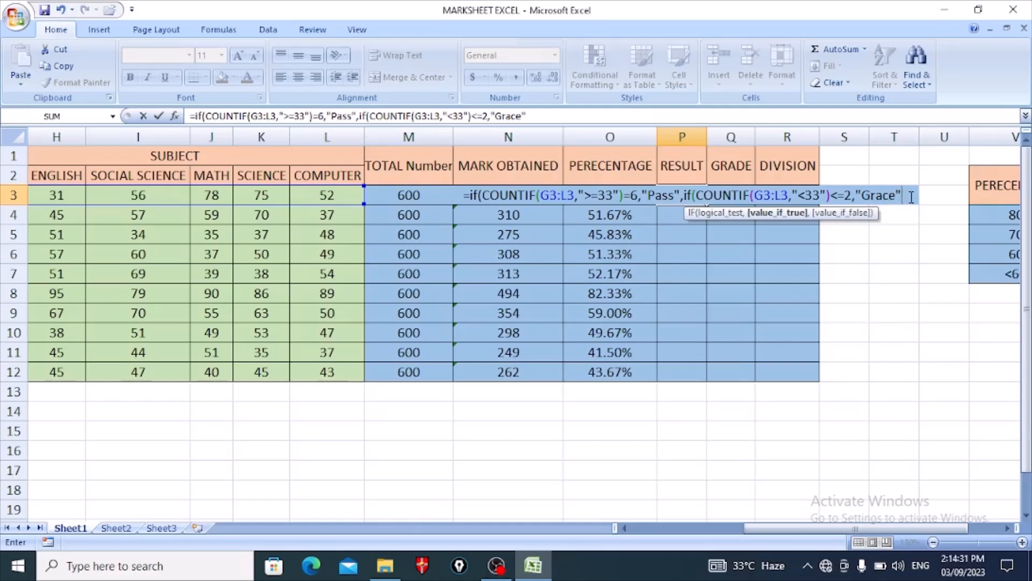
pyautogui.write(',')
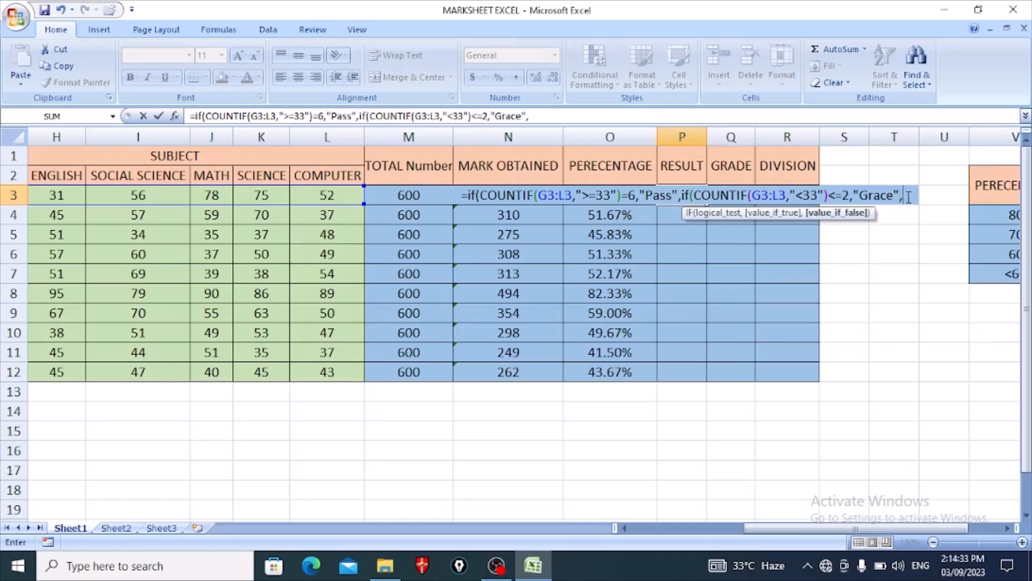
# Step: Add "Fail" as the nested IF's value if false, close both IF functions and enter the P3 result formula
pyautogui.write('"')
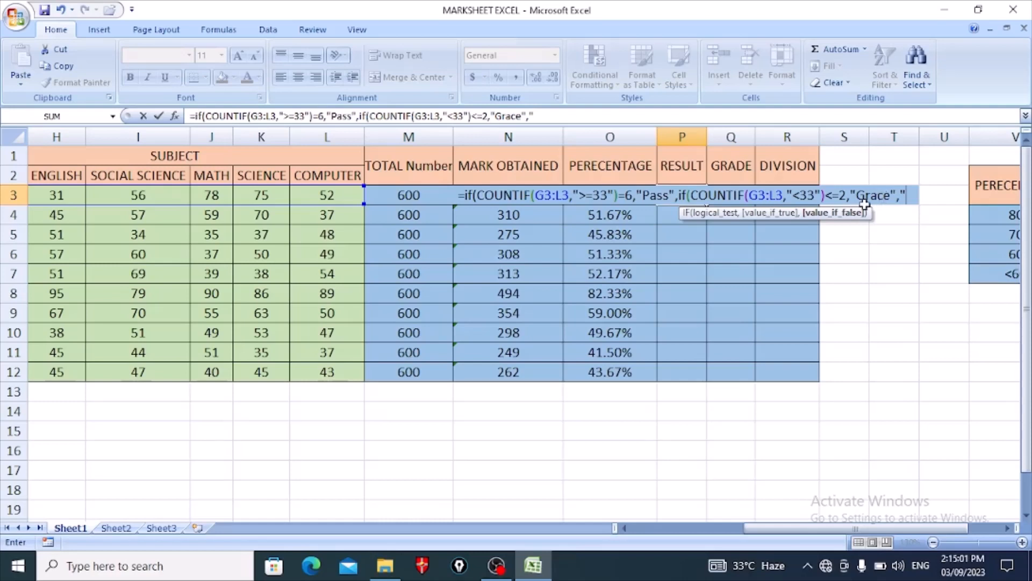
pyautogui.write('Fail')
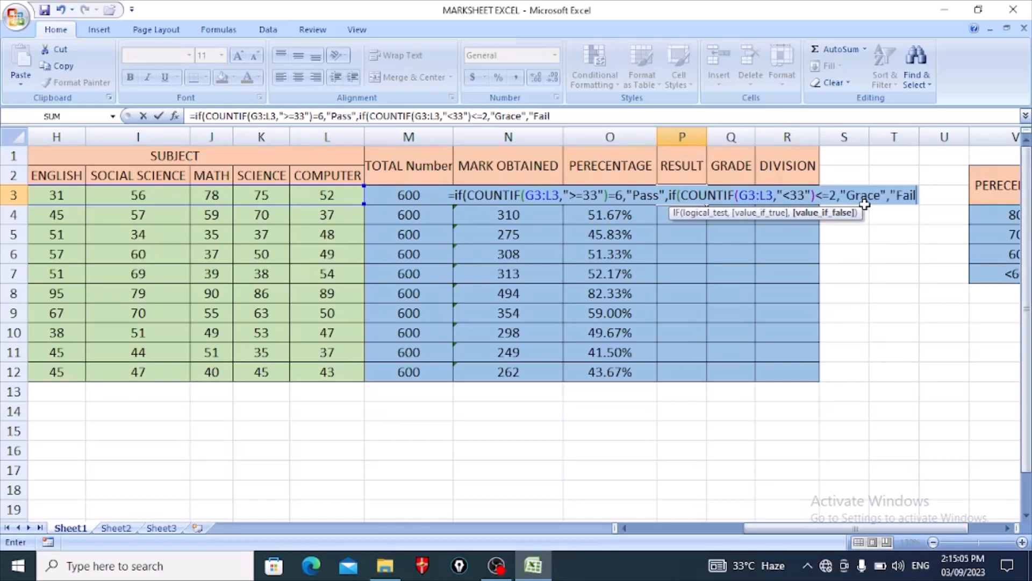
pyautogui.write('"')
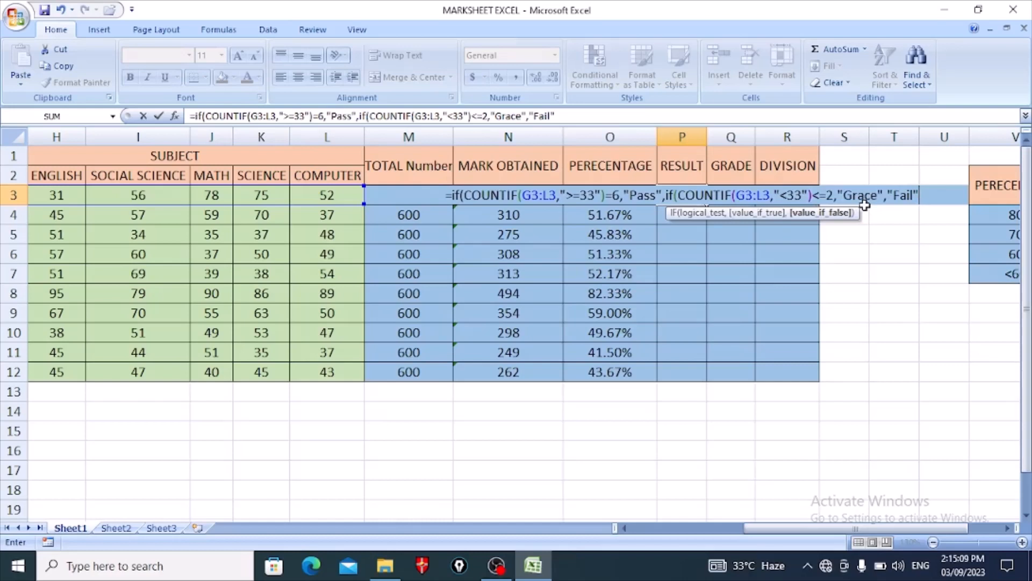
pyautogui.write('))')
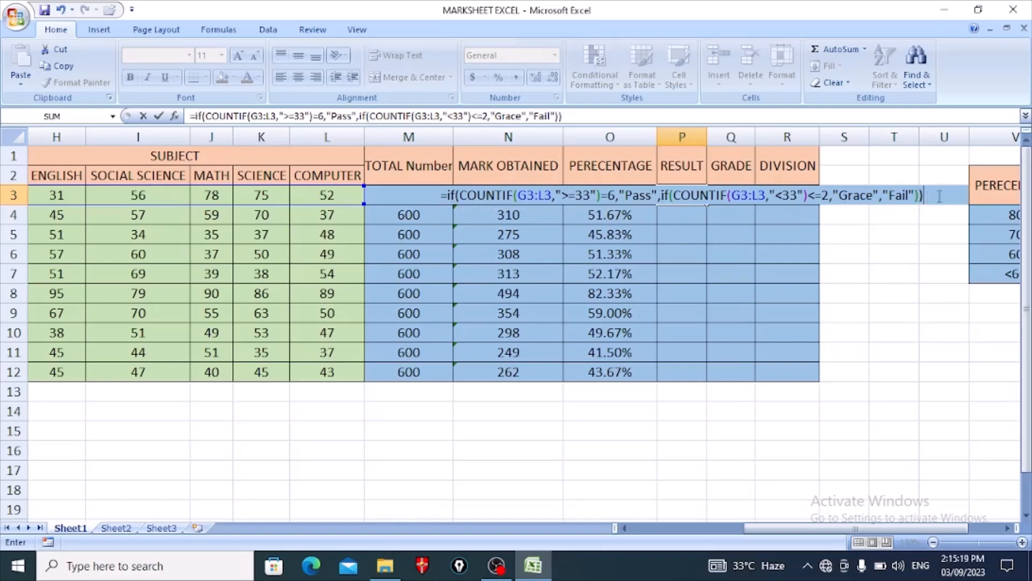
pyautogui.press('Return')
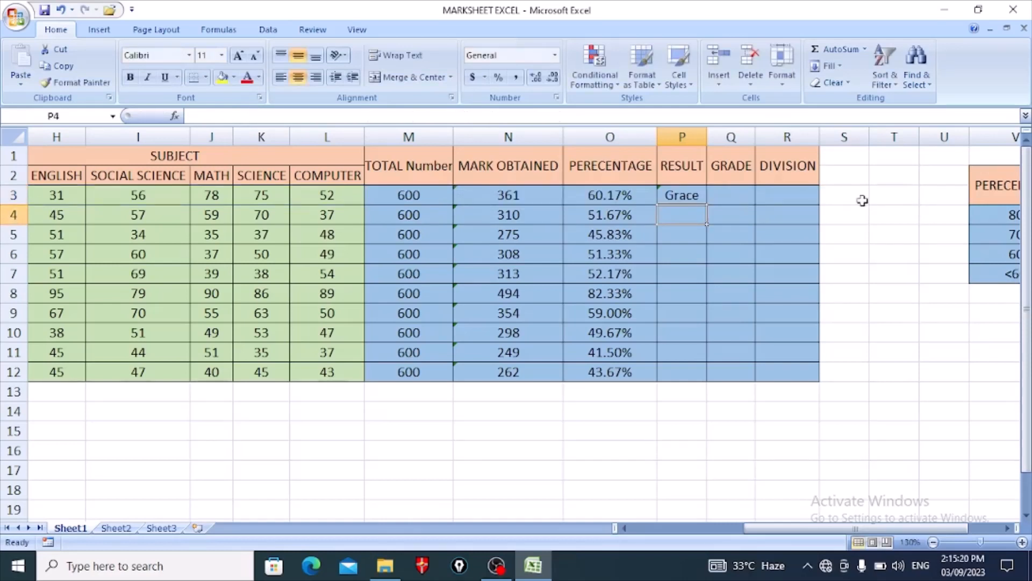
# Step: Fill the result formula from P3 down through P12 for all remaining students
pyautogui.click(693, 198)
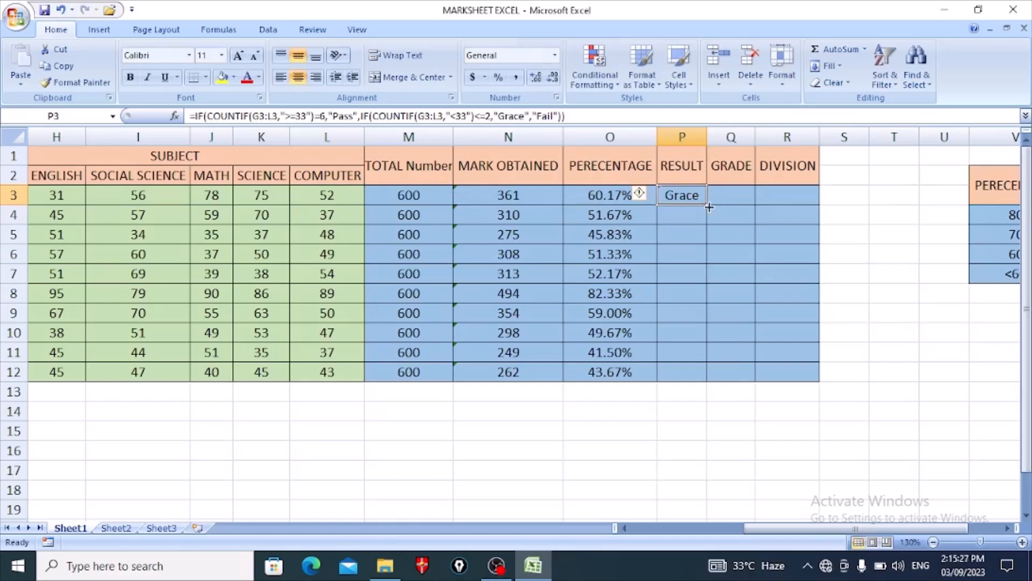
pyautogui.moveTo(708, 204); pyautogui.dragTo(715, 376)
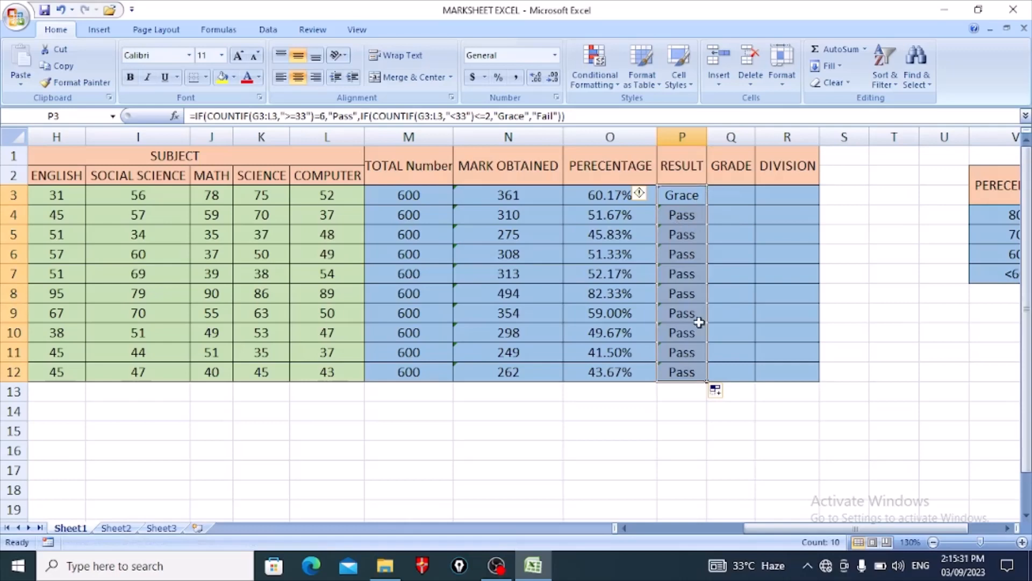
pyautogui.moveTo(790, 527); pyautogui.dragTo(743, 539)
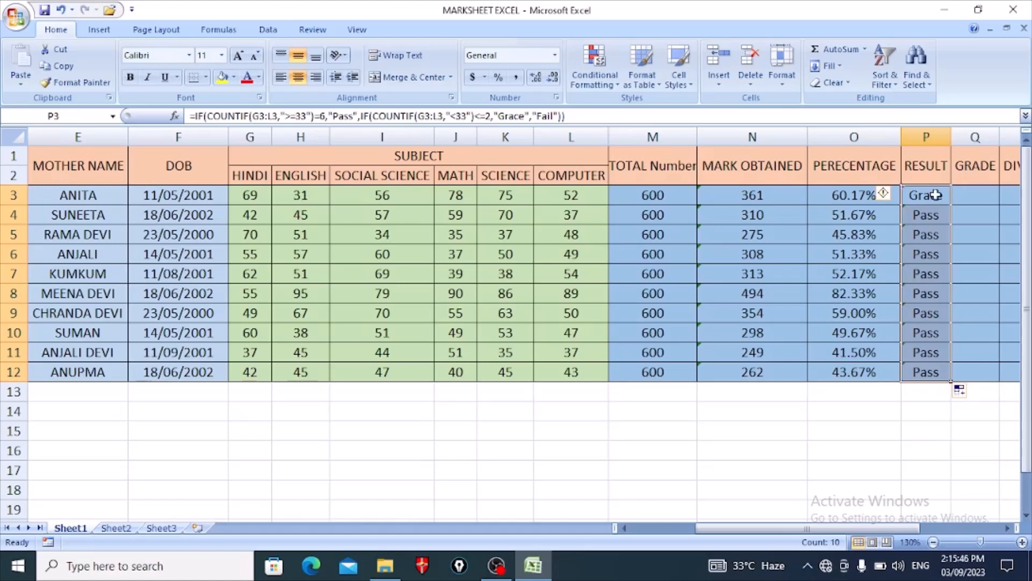
pyautogui.click(936, 195)
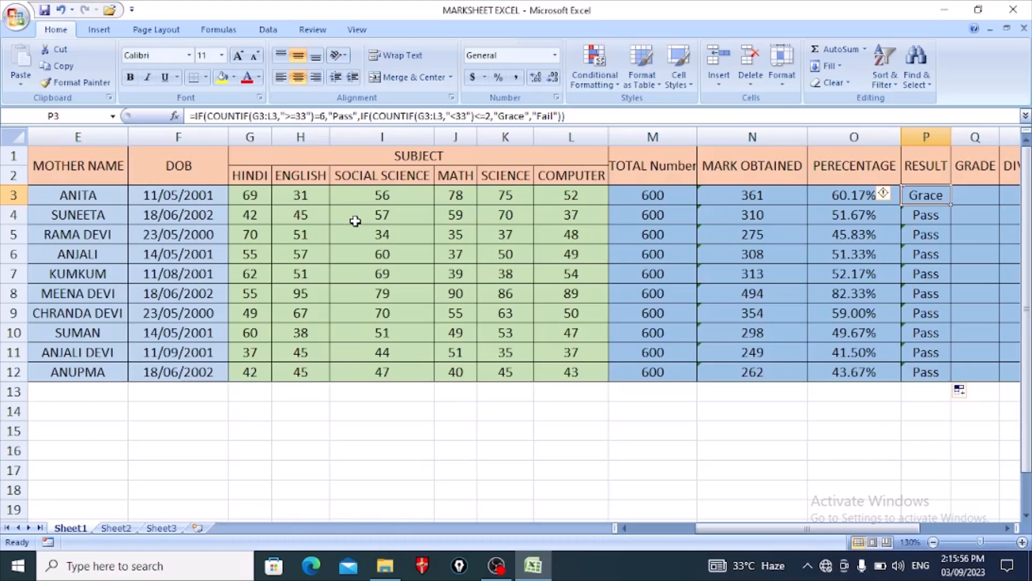
# Step: Test the result formula by setting row 7's marks to 32 in English, 23 in Science and 31 in Math
pyautogui.click(388, 256)
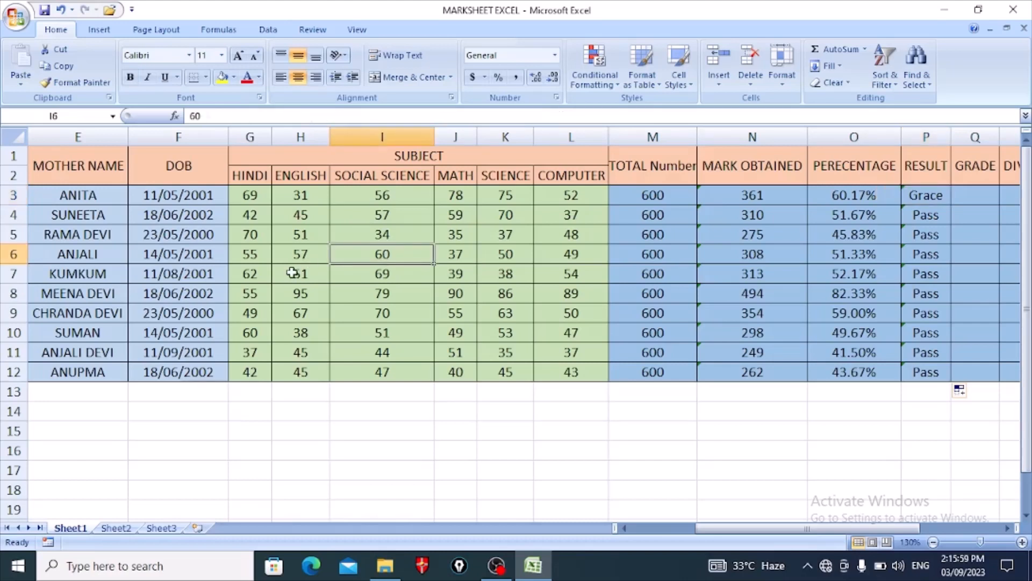
pyautogui.click(292, 273)
pyautogui.write('32')
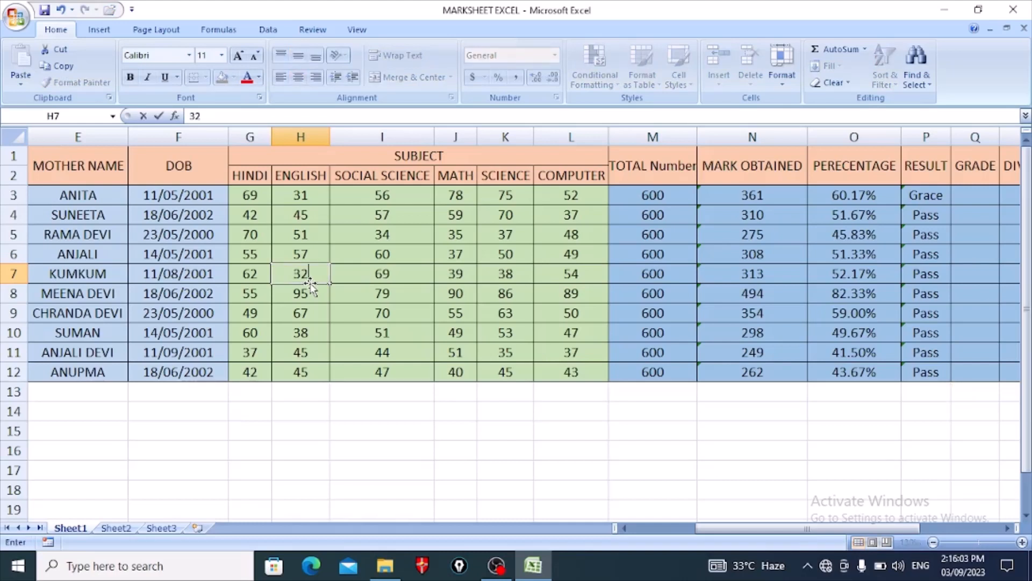
pyautogui.press('Return')
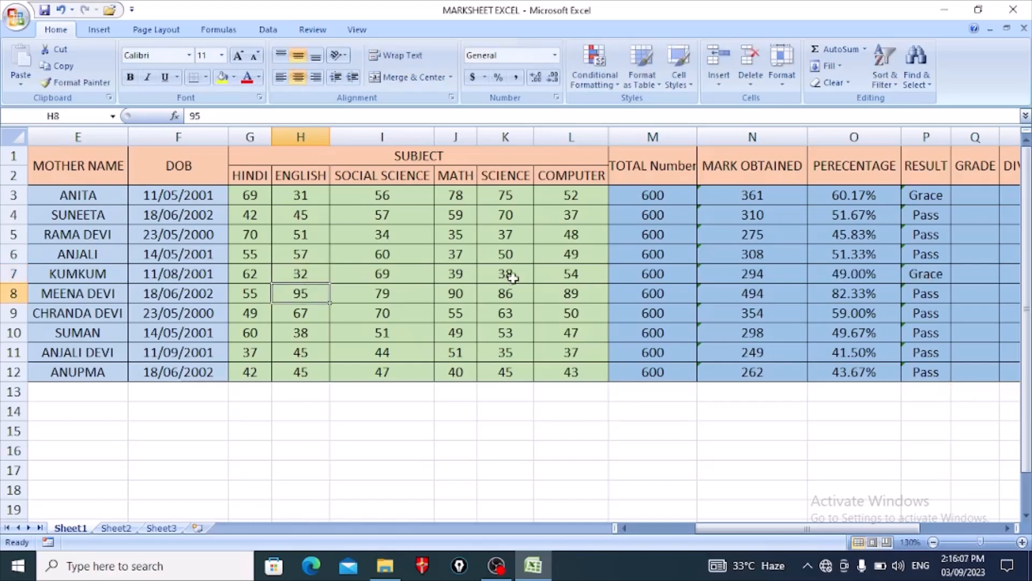
pyautogui.click(512, 277)
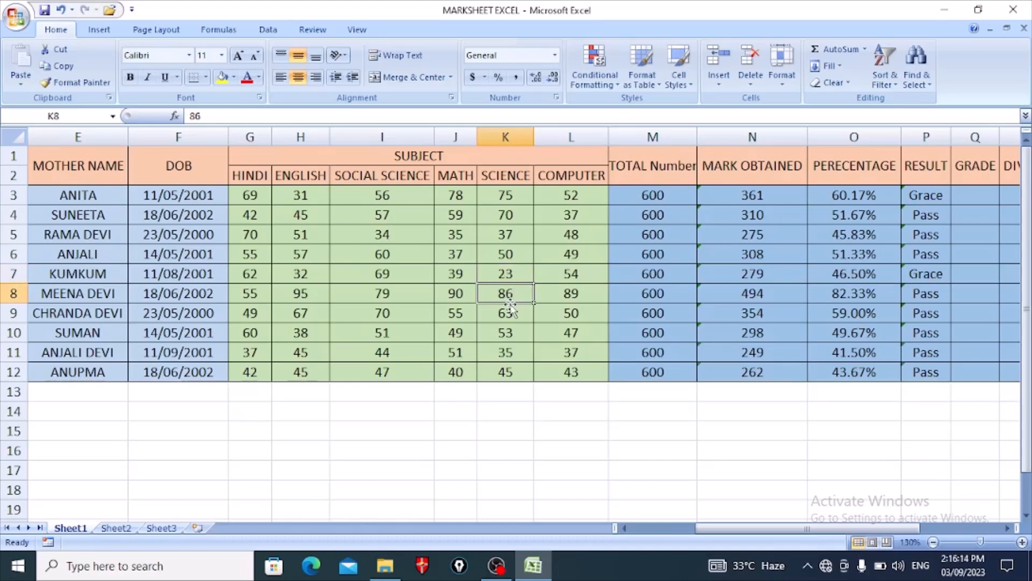
pyautogui.click(457, 275)
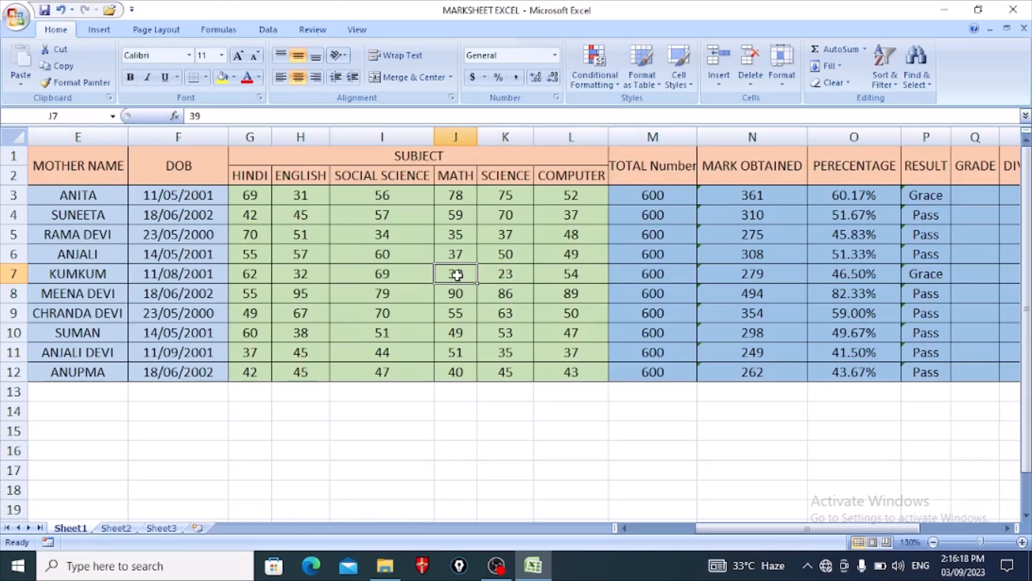
pyautogui.write('31')
pyautogui.press('Return')
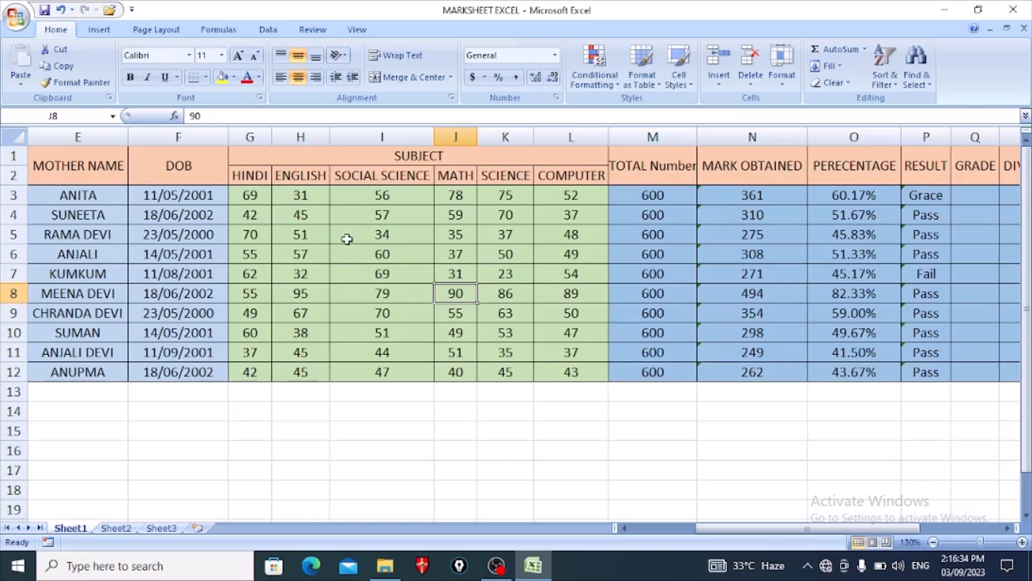
# Step: Set the first student's English mark in H3 to 89
pyautogui.click(300, 199)
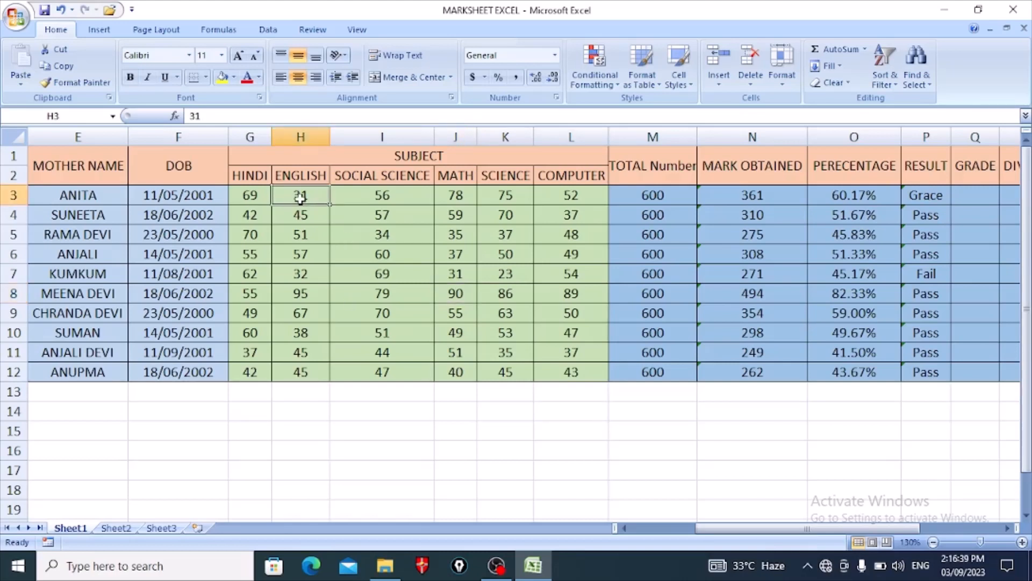
pyautogui.write('89')
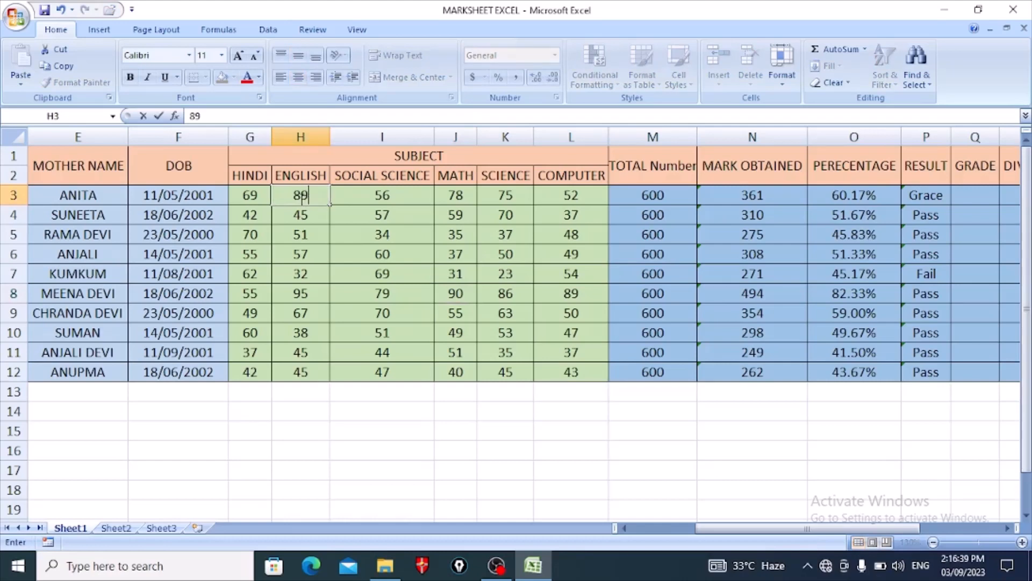
pyautogui.press('Return')
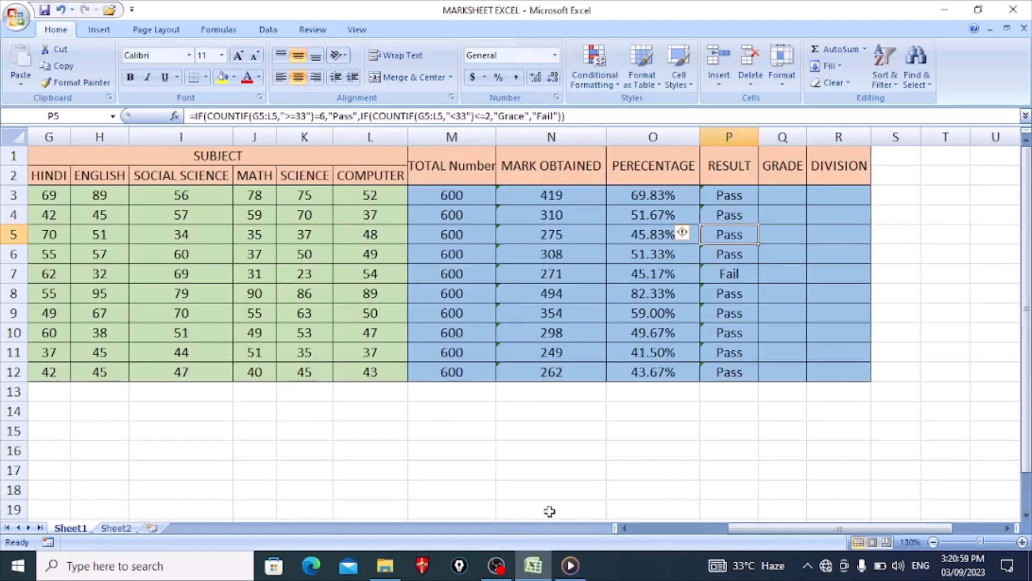
# Step: Examine the percentage-to-grade criteria table in columns V and W for the grade formula in Q3
pyautogui.click(772, 194)
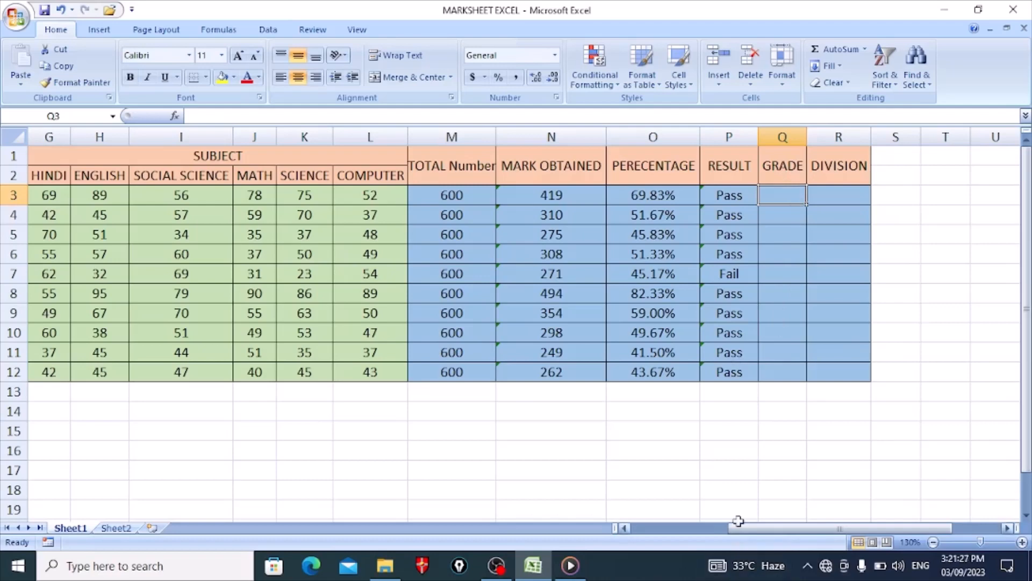
pyautogui.moveTo(744, 527); pyautogui.dragTo(797, 527)
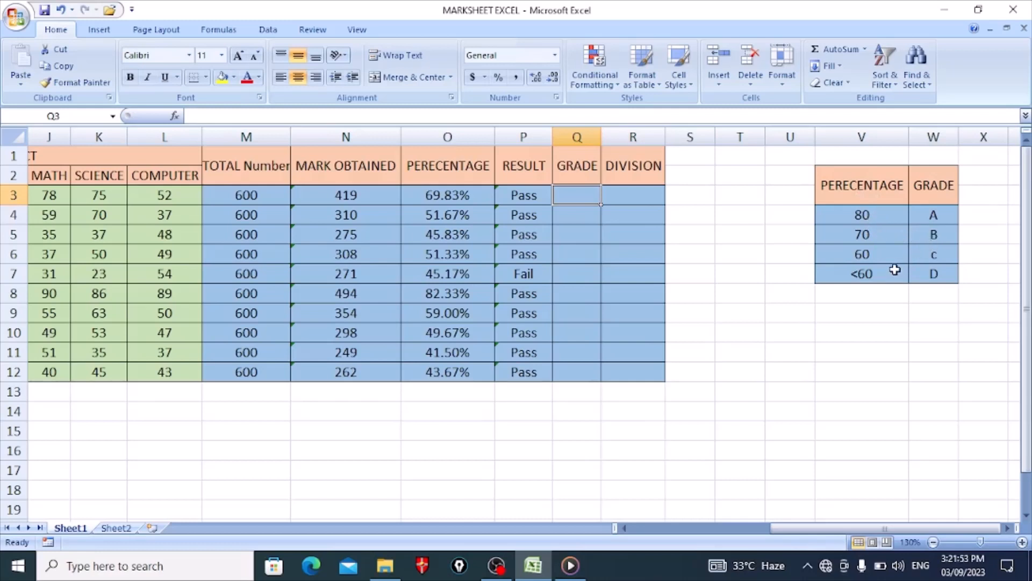
pyautogui.moveTo(778, 529); pyautogui.dragTo(750, 532)
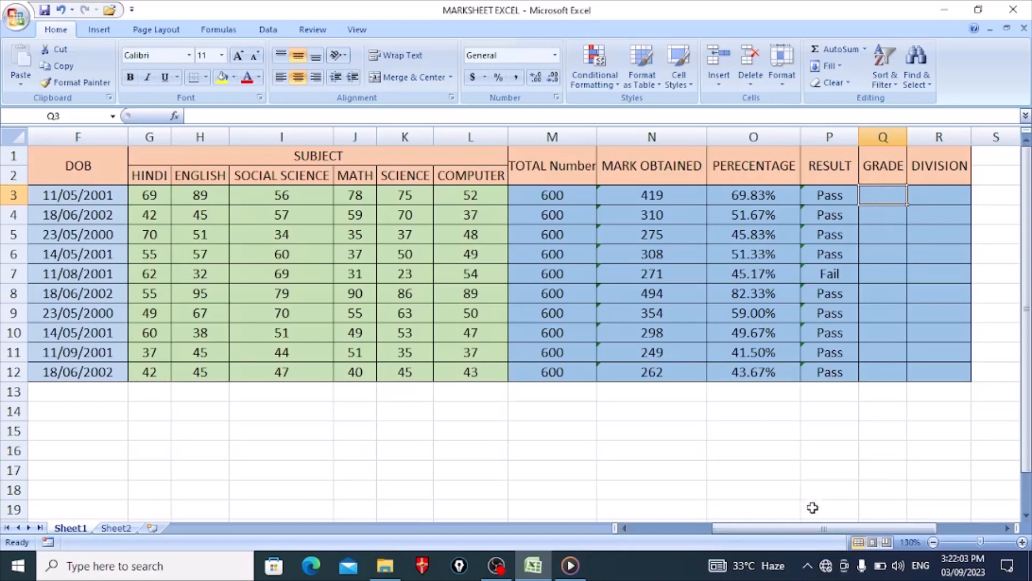
pyautogui.moveTo(817, 528); pyautogui.dragTo(879, 528)
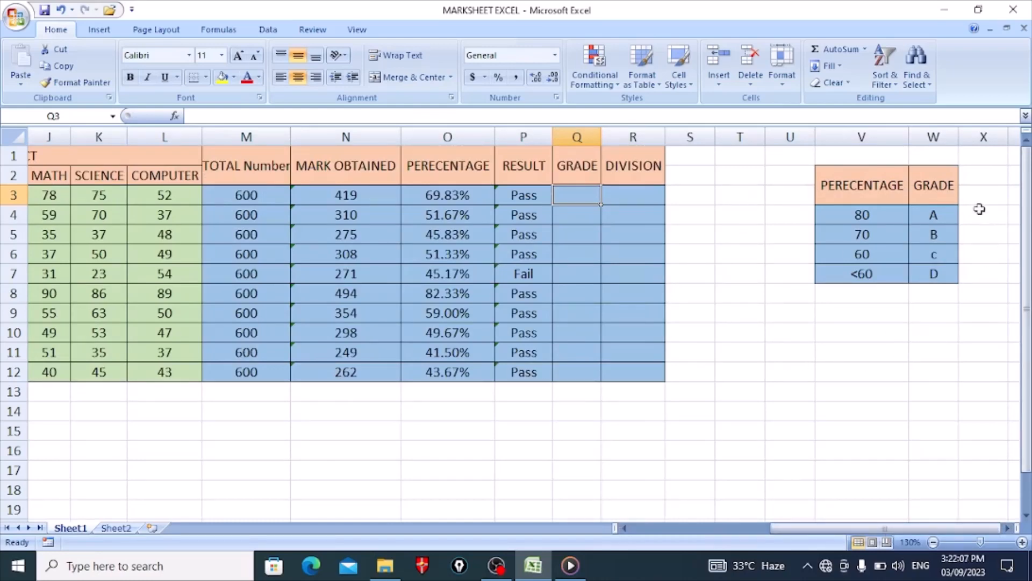
pyautogui.moveTo(839, 529); pyautogui.dragTo(793, 528)
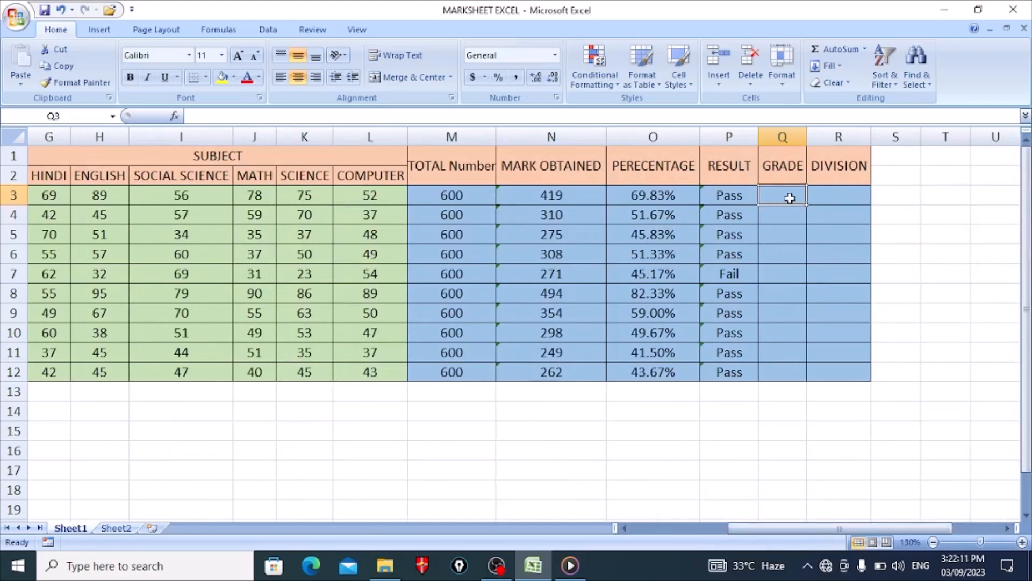
pyautogui.write('=i')
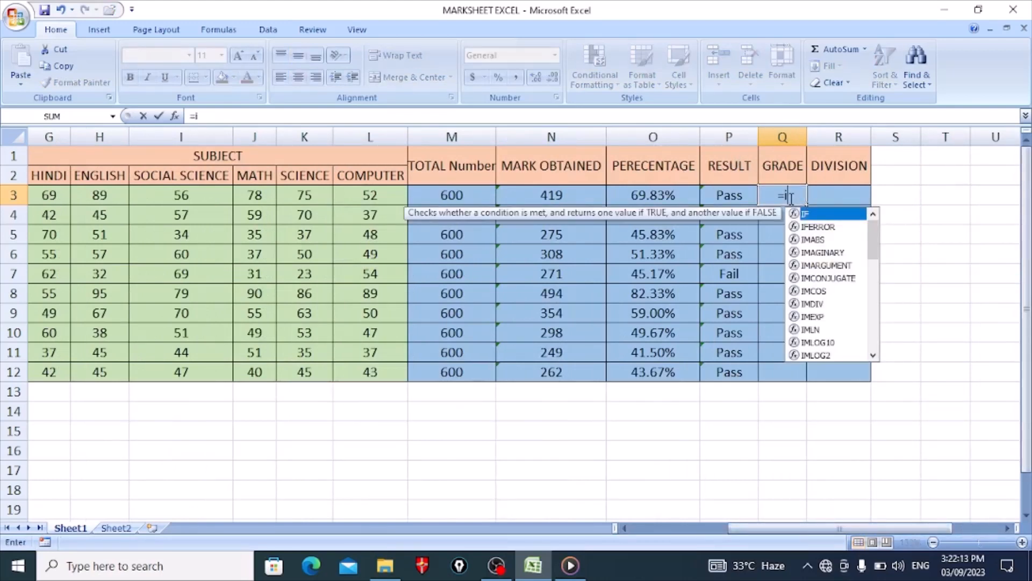
pyautogui.write('f(')
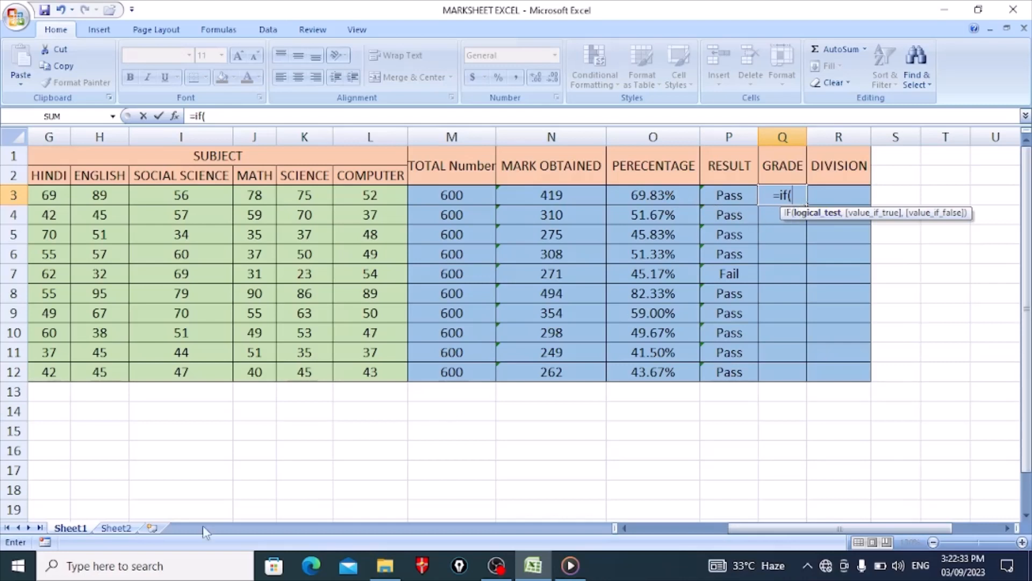
pyautogui.click(124, 529)
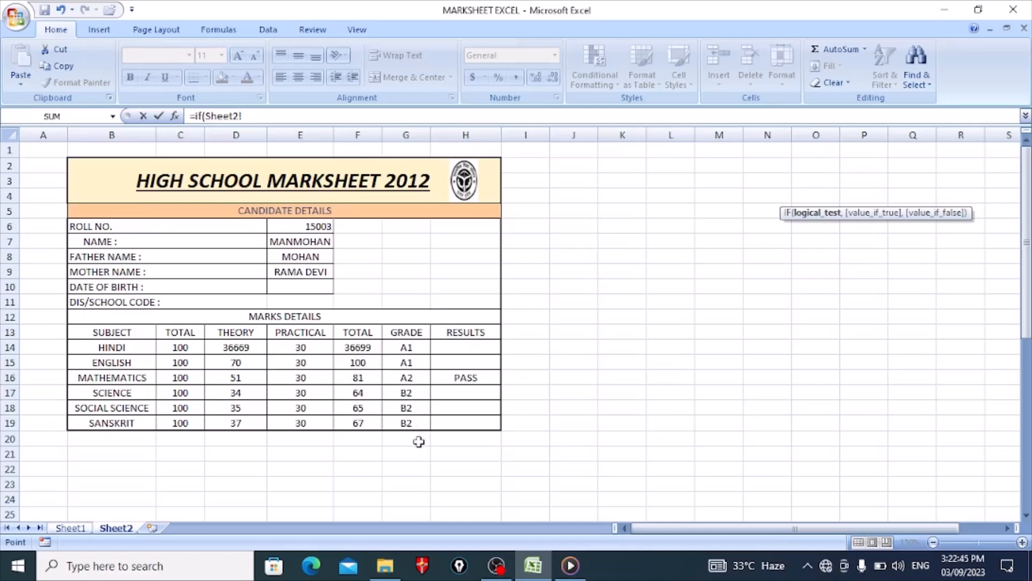
pyautogui.click(76, 532)
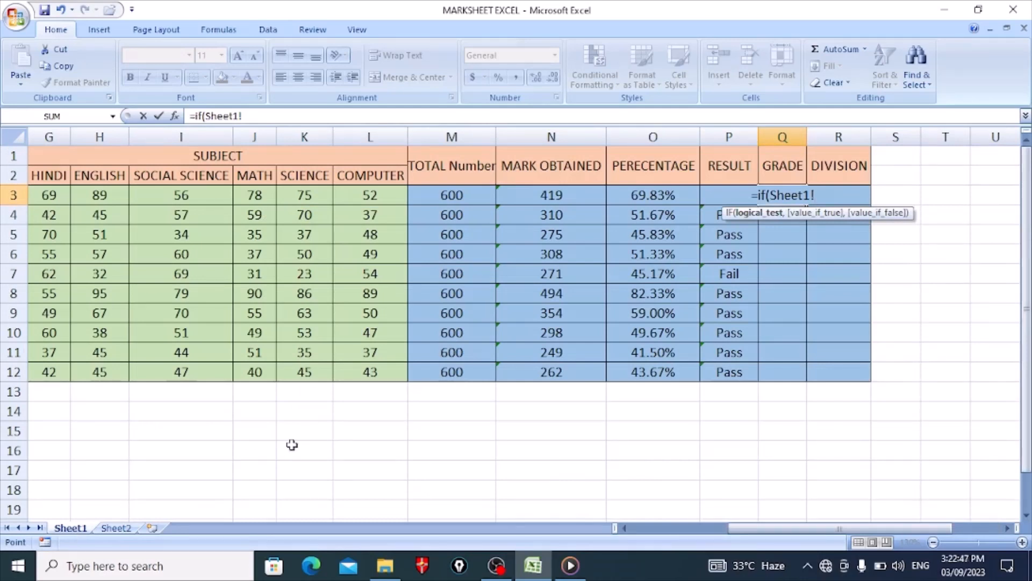
pyautogui.press('BackSpace')
pyautogui.press('BackSpace')
pyautogui.press('BackSpace')
pyautogui.press('BackSpace')
pyautogui.press('BackSpace')
pyautogui.press('BackSpace')
pyautogui.press('BackSpace')
pyautogui.press('BackSpace')
pyautogui.press('BackSpace')
pyautogui.press('BackSpace')
pyautogui.press('BackSpace')
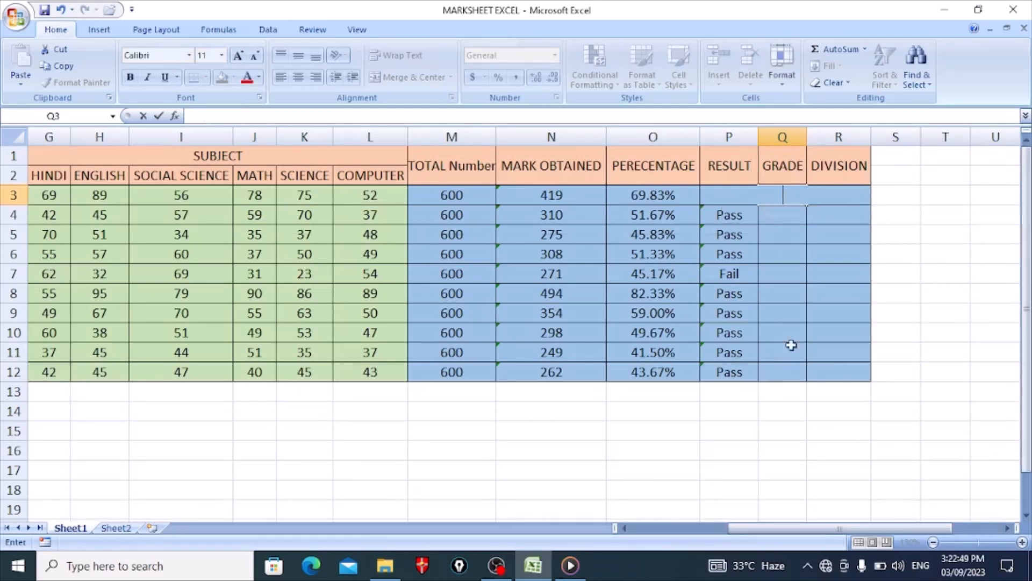
pyautogui.click(809, 314)
# Step: Start the grade formula in Q3 with an IF that tests O3>=80% and returns "A" if true
pyautogui.click(796, 196)
pyautogui.write('=')
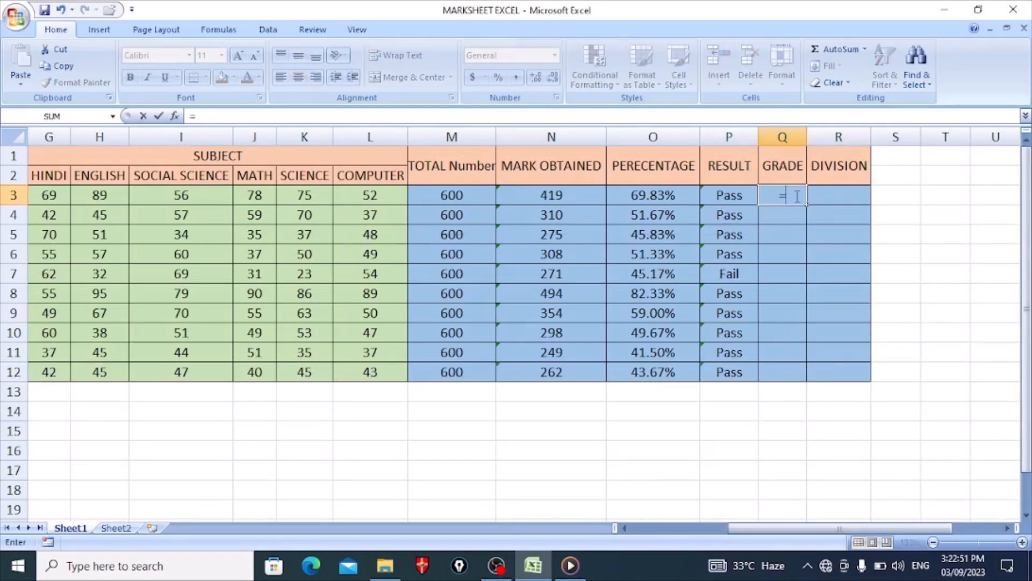
pyautogui.write('if(')
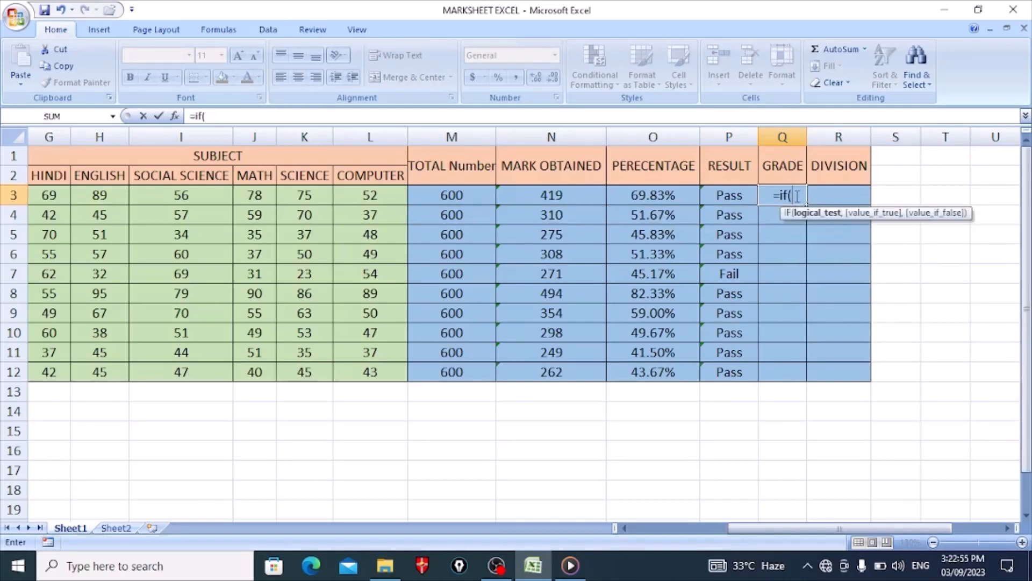
pyautogui.click(645, 197)
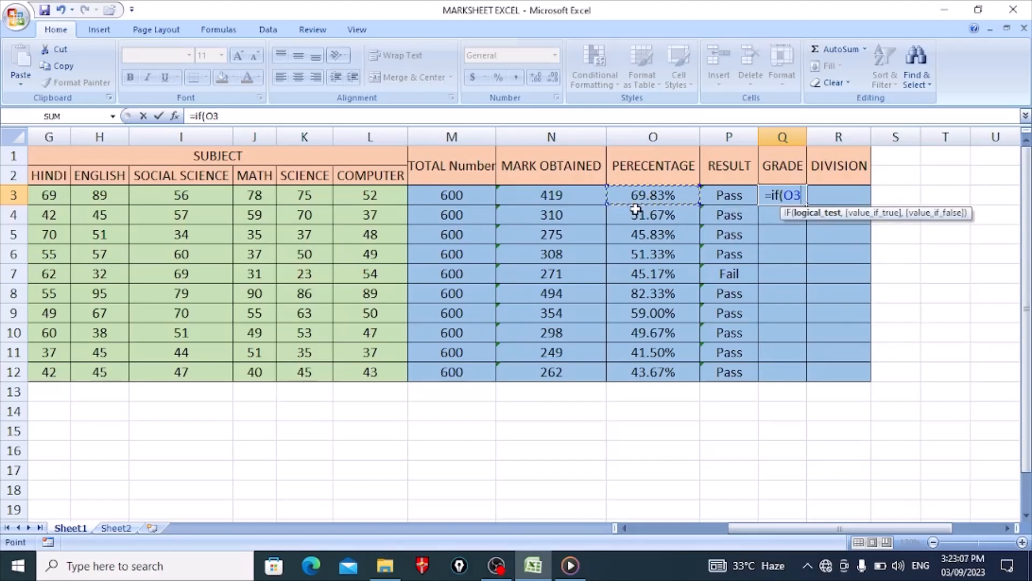
pyautogui.write('>')
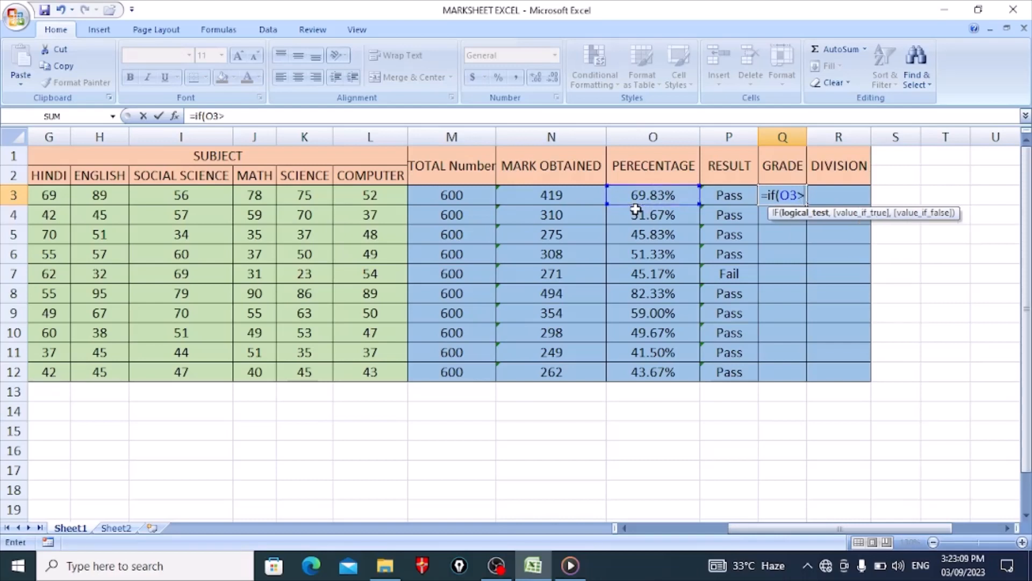
pyautogui.write('=')
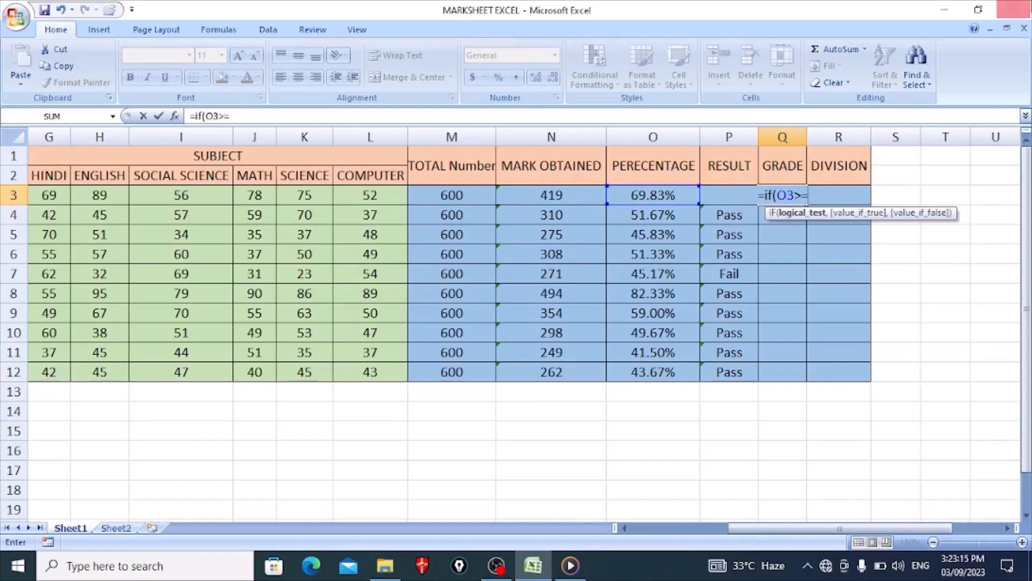
pyautogui.moveTo(916, 529); pyautogui.dragTo(959, 529)
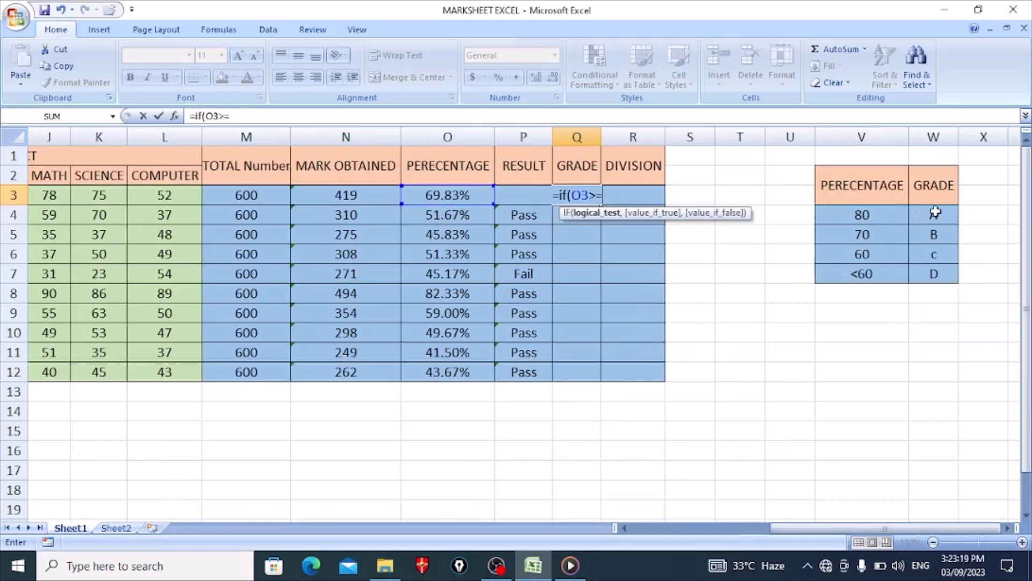
pyautogui.write('80')
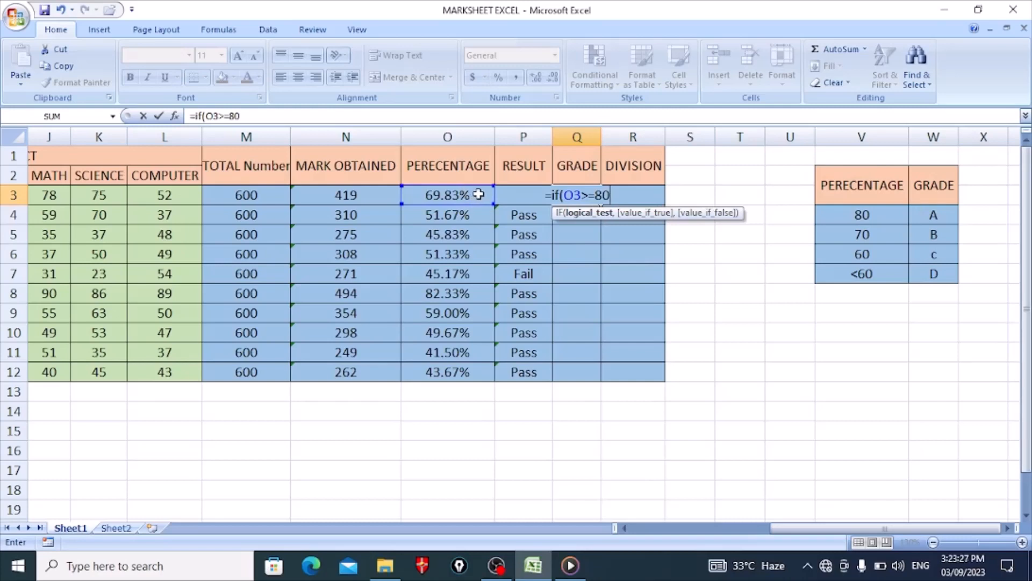
pyautogui.write('%')
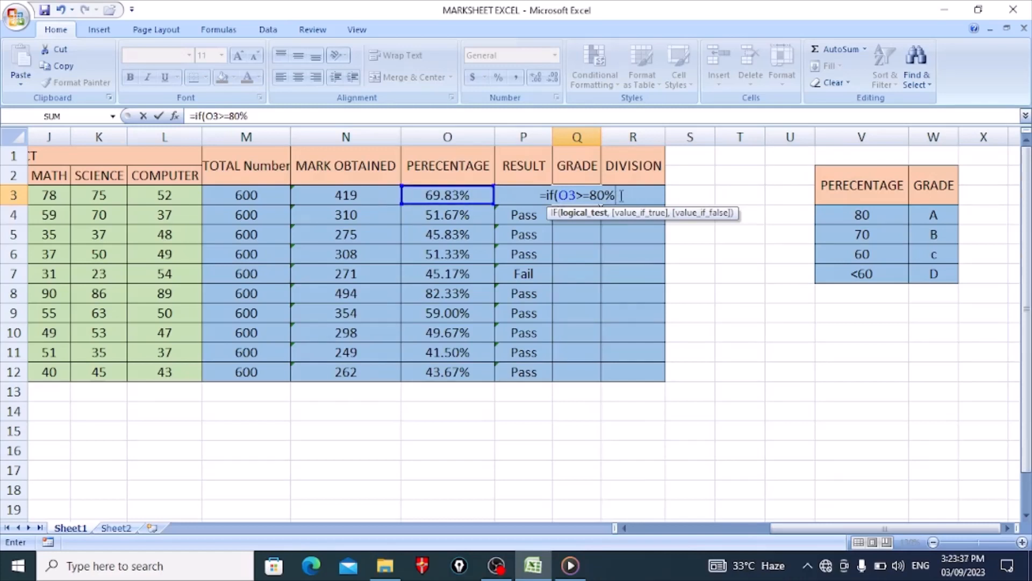
pyautogui.write(',"')
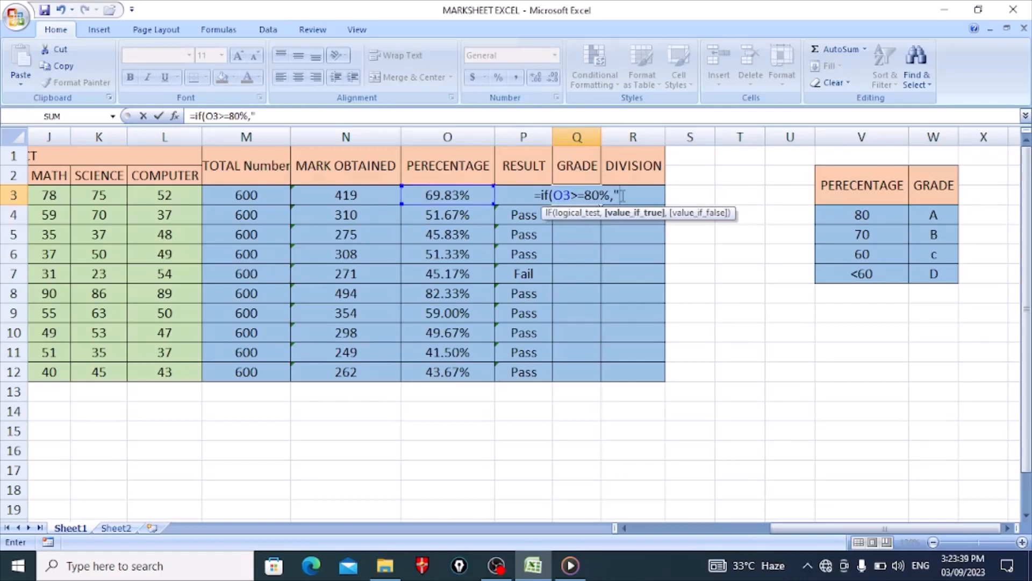
pyautogui.write('A"')
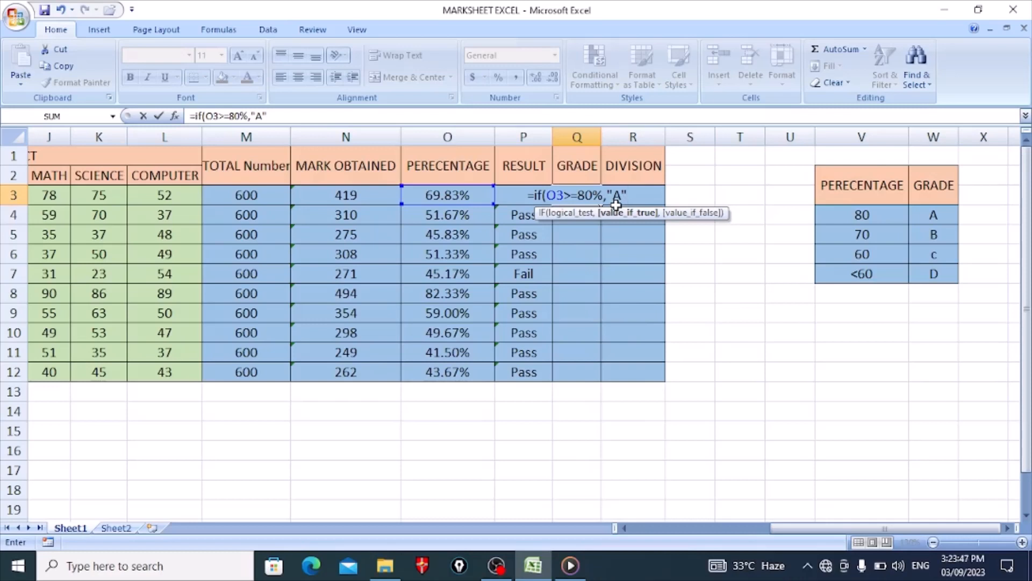
# Step: Nest a second IF as the value if false, testing O3>=70% and returning "B" if true
pyautogui.write(',')
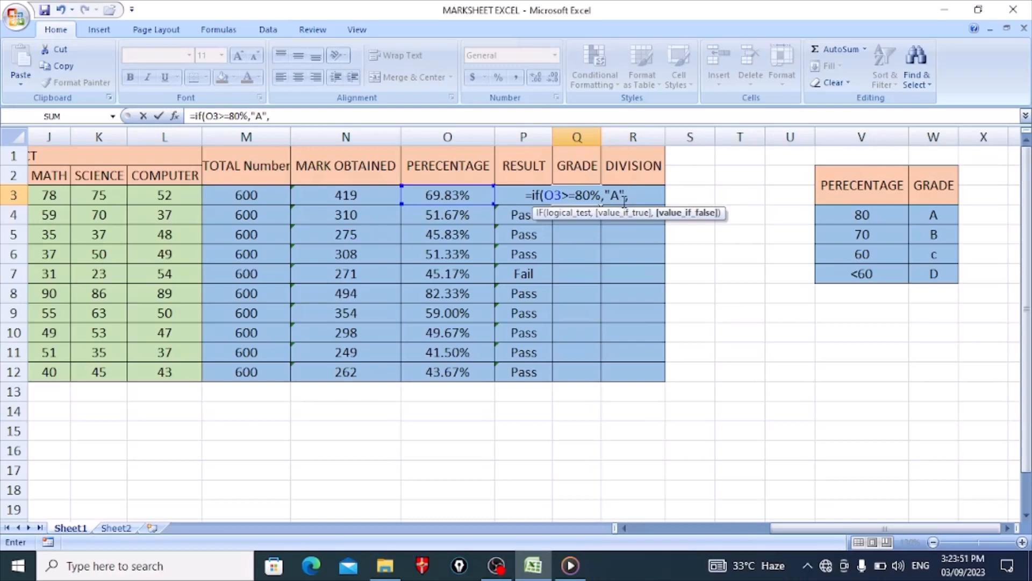
pyautogui.write('if')
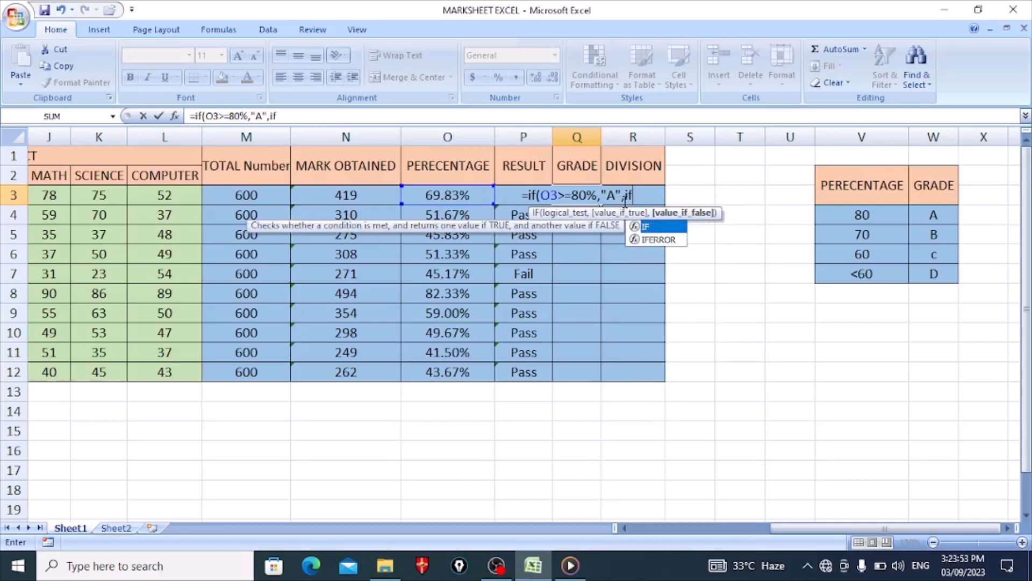
pyautogui.write('(')
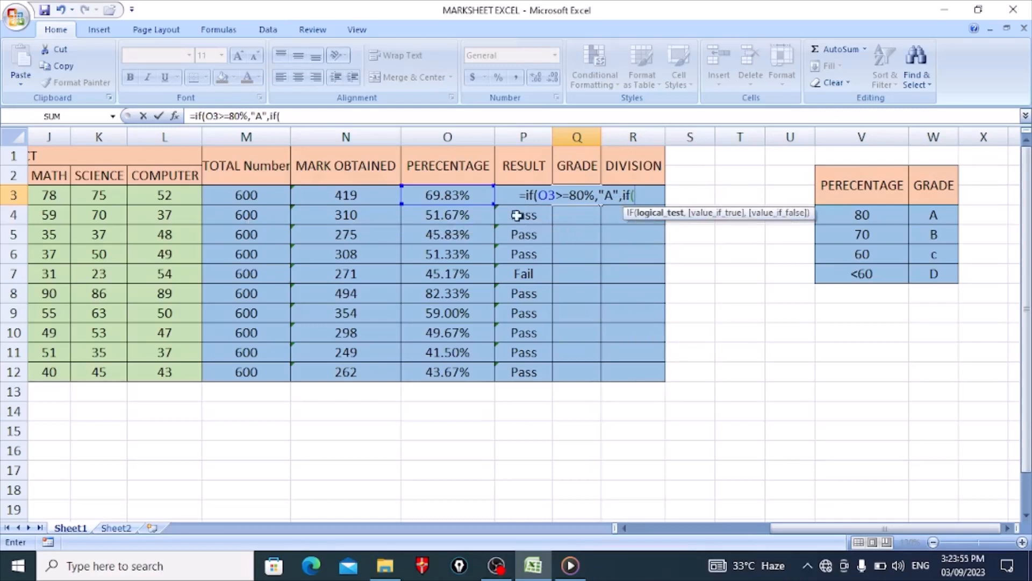
pyautogui.click(458, 197)
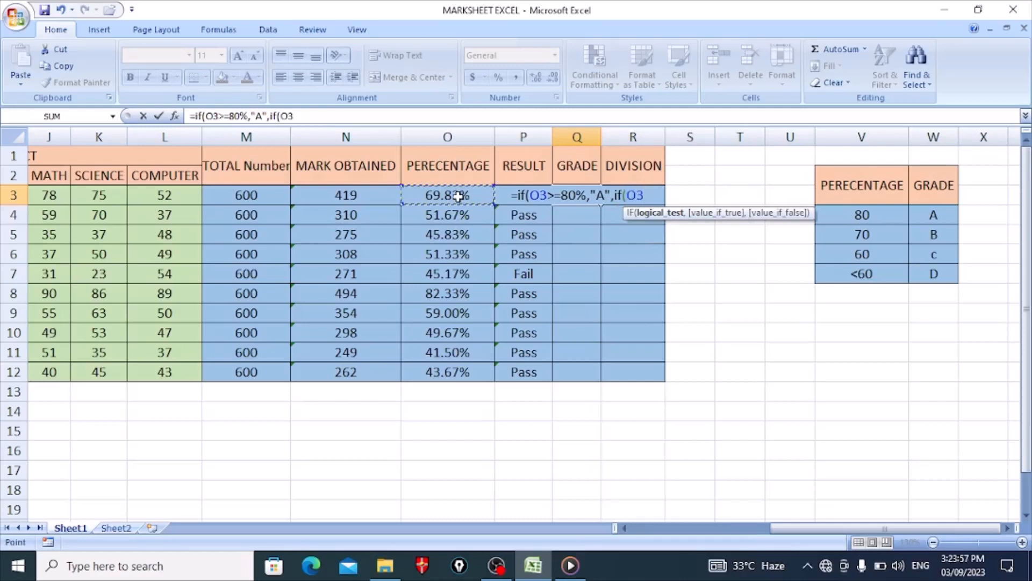
pyautogui.write('>=')
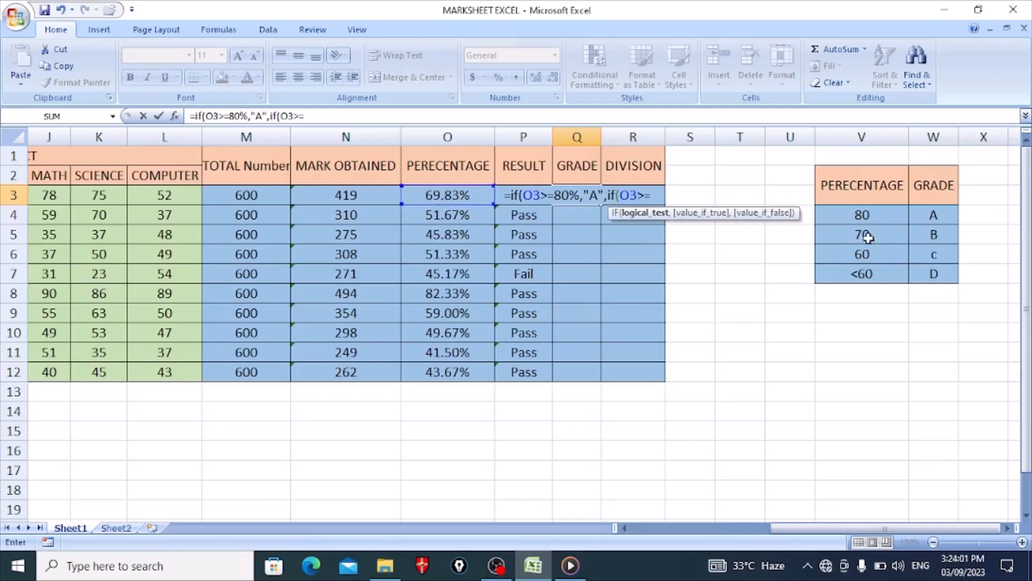
pyautogui.write('70')
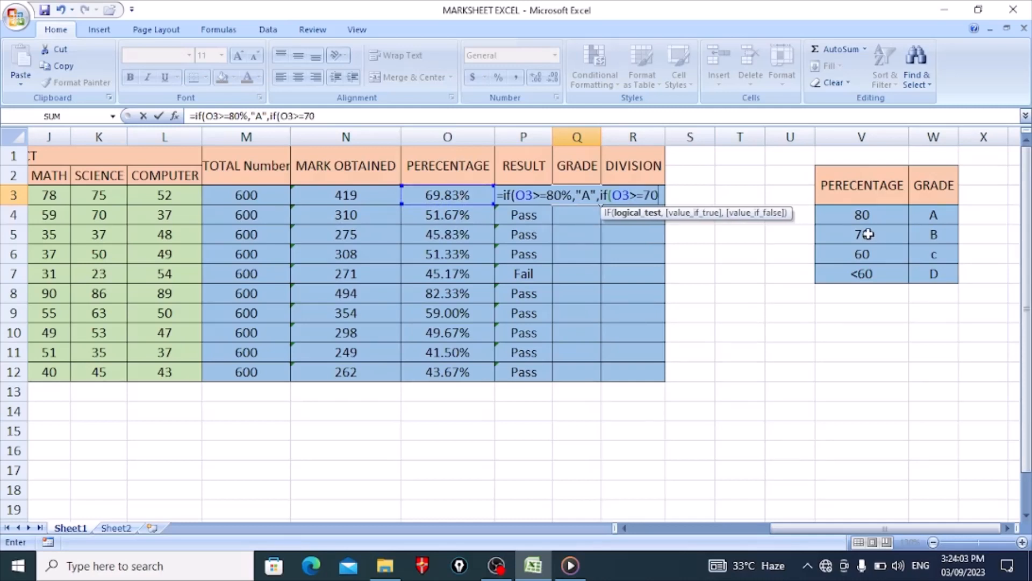
pyautogui.write('%')
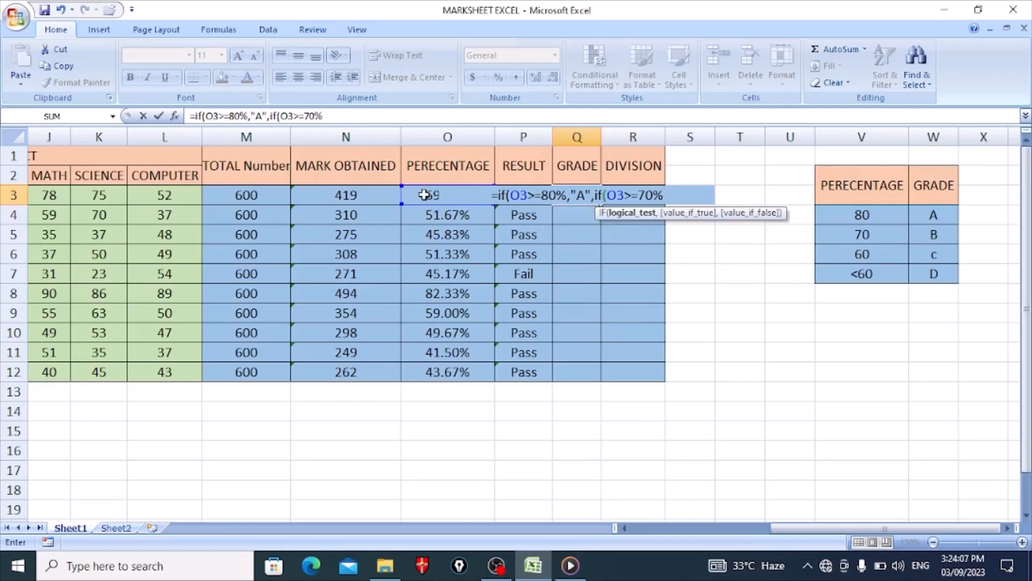
pyautogui.write(',')
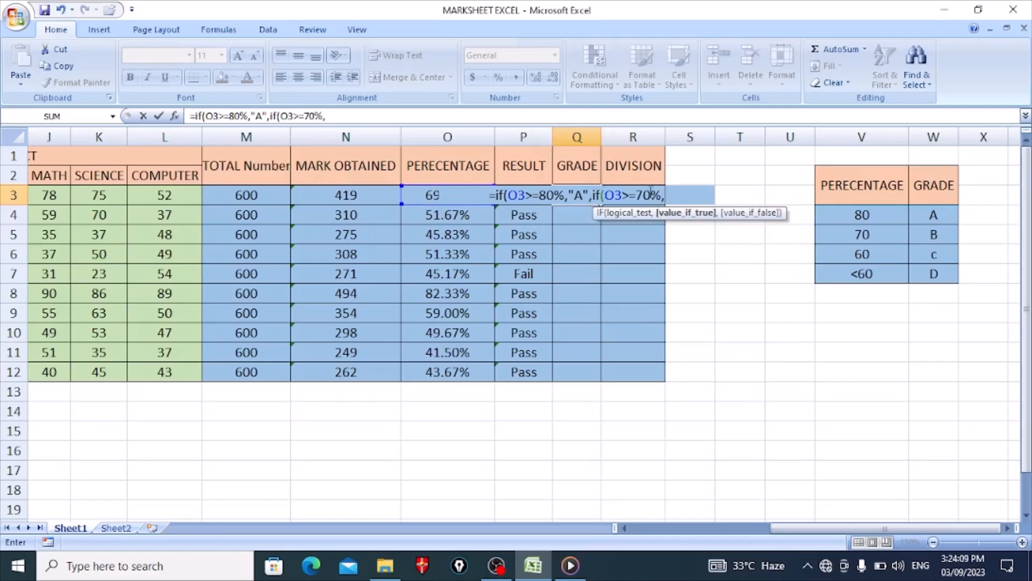
pyautogui.write('"')
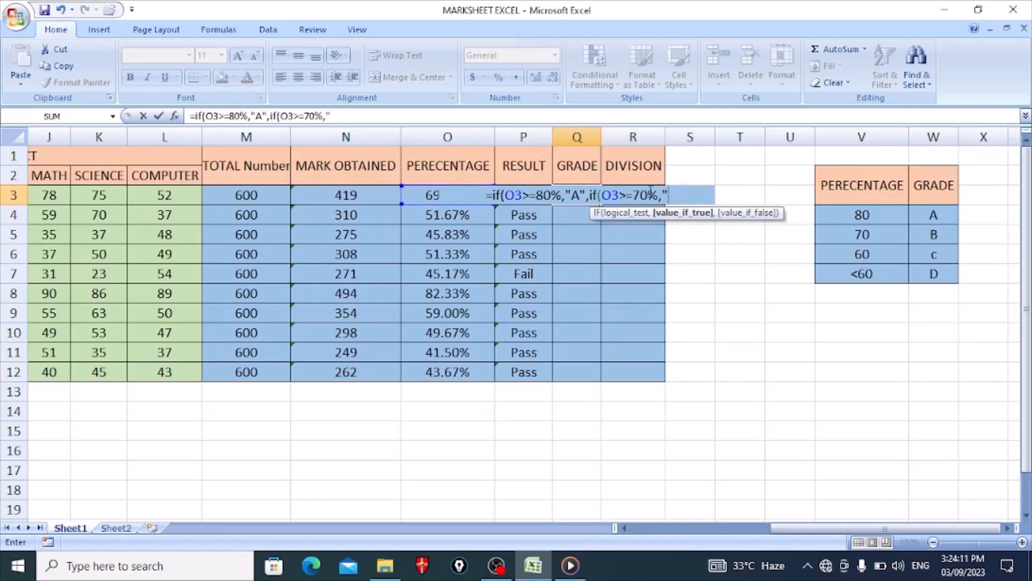
pyautogui.write('B"')
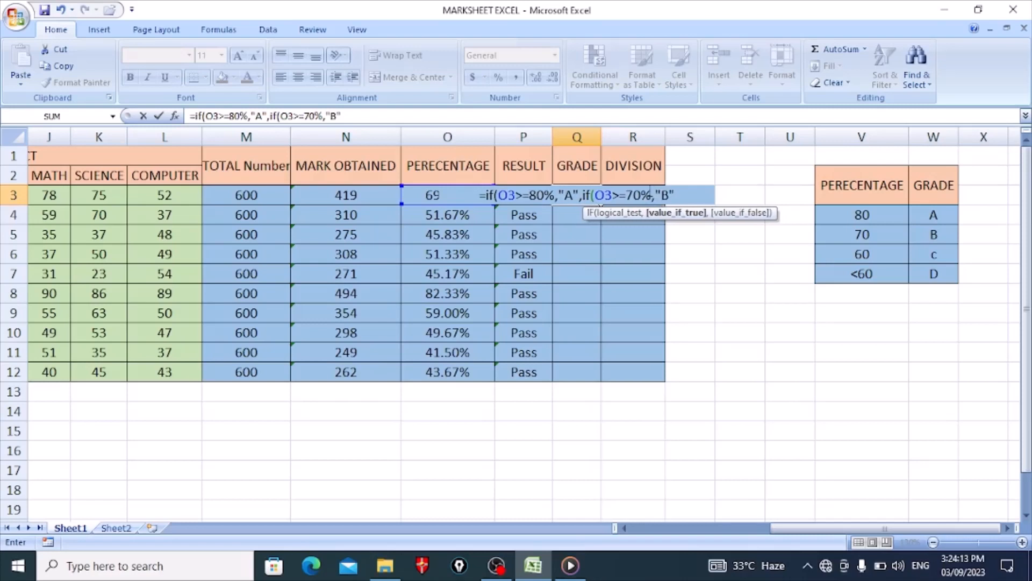
# Step: Nest a third IF as the value if false in Q3's grade formula, testing O3>=60% and returning "C" if true
pyautogui.write(',')
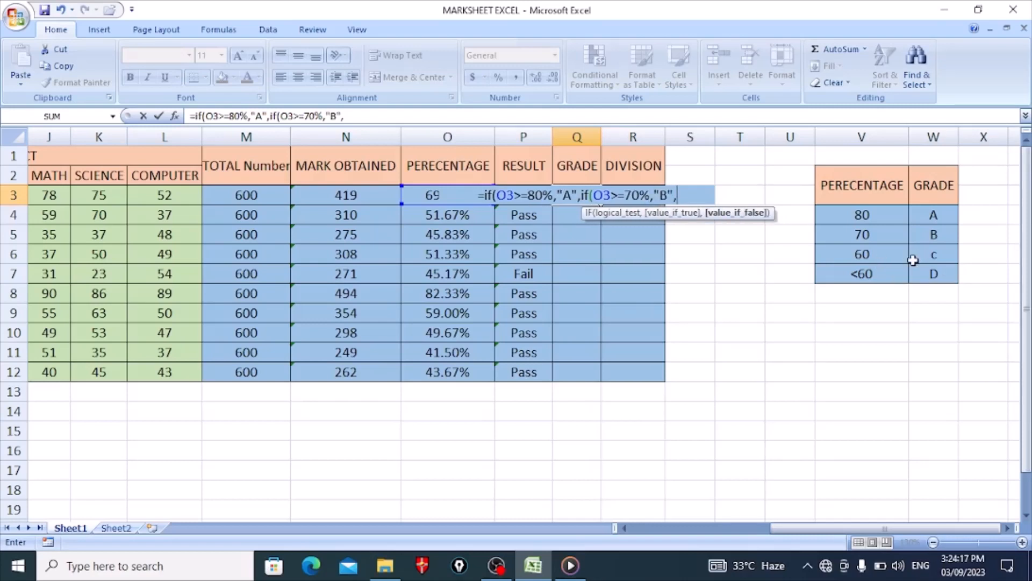
pyautogui.write('if(')
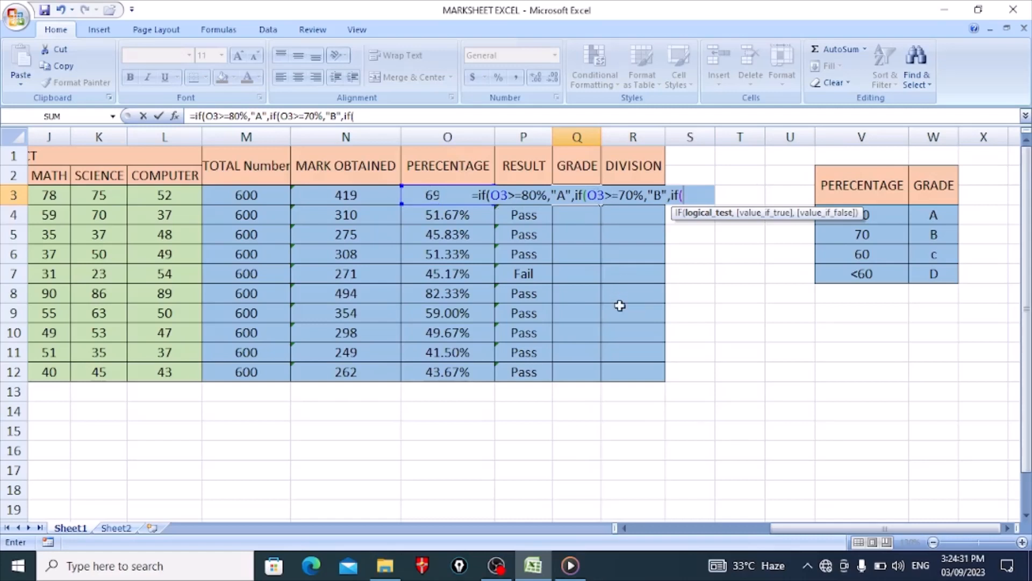
pyautogui.write('O3')
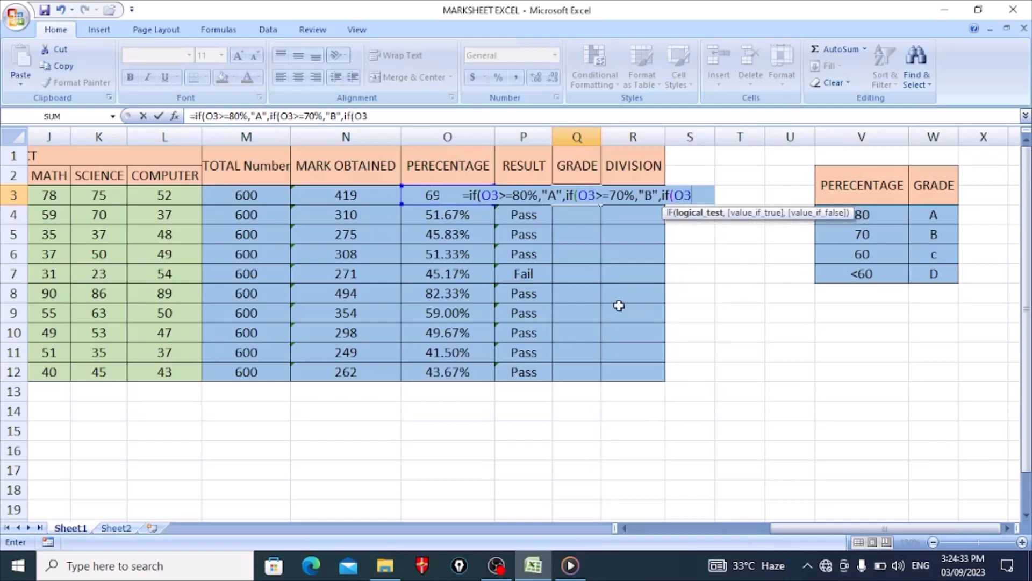
pyautogui.write('>')
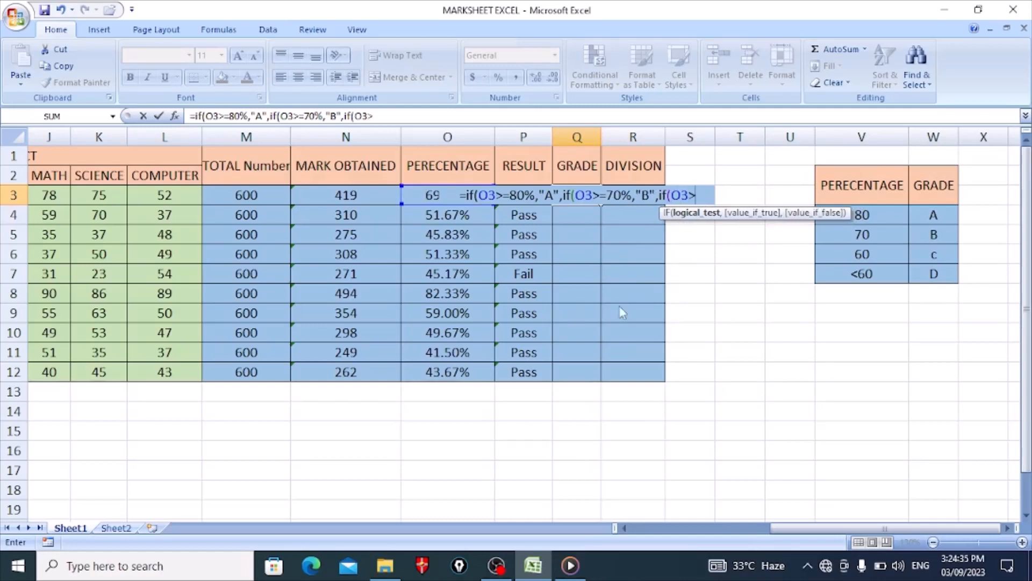
pyautogui.write('=60')
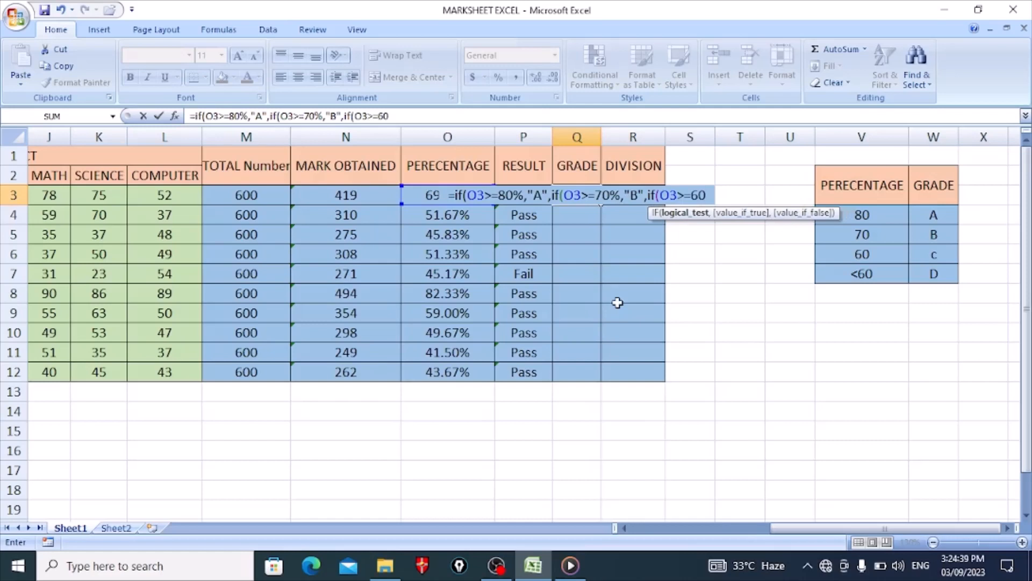
pyautogui.write('%,')
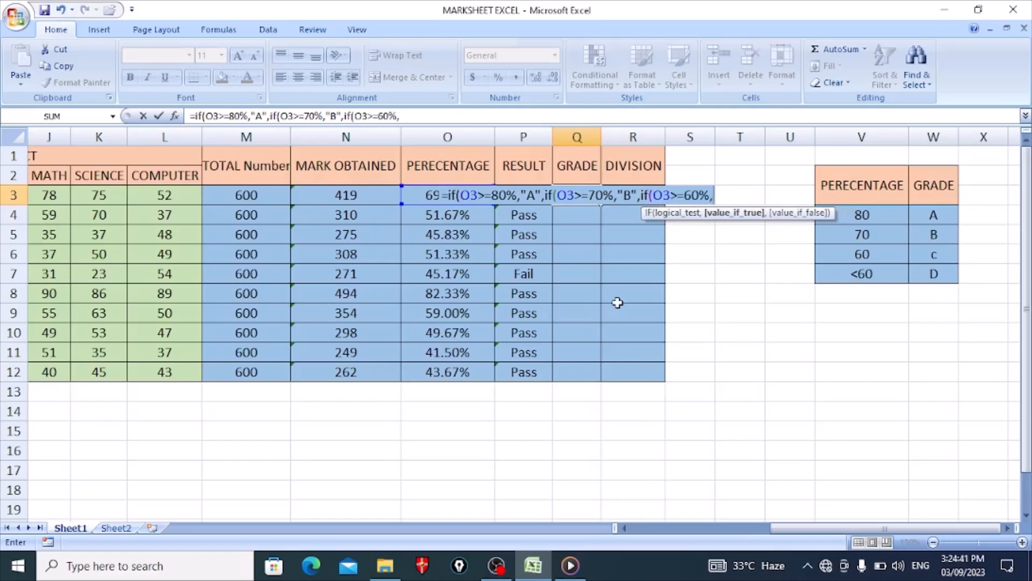
pyautogui.write('"')
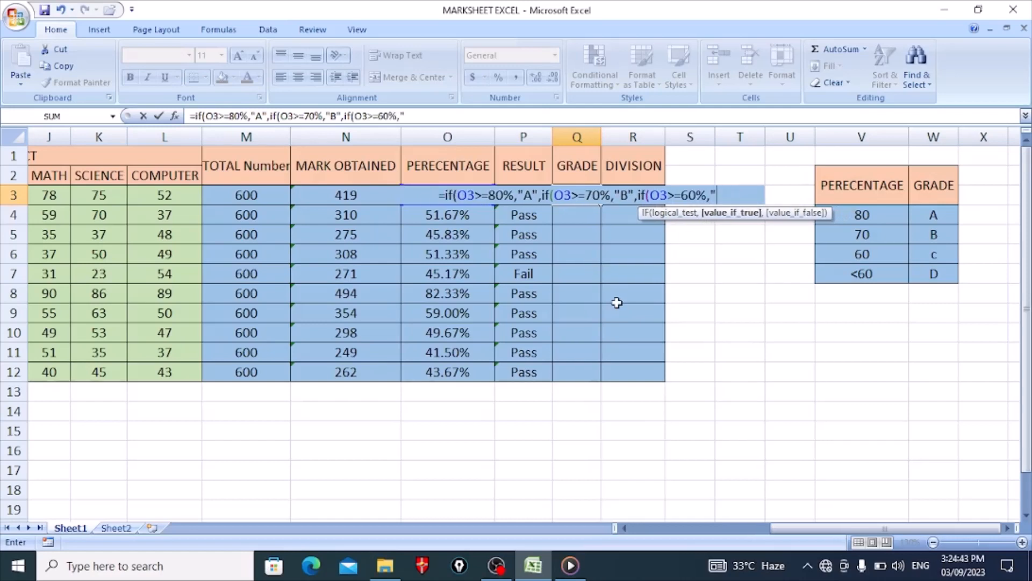
pyautogui.write('C"')
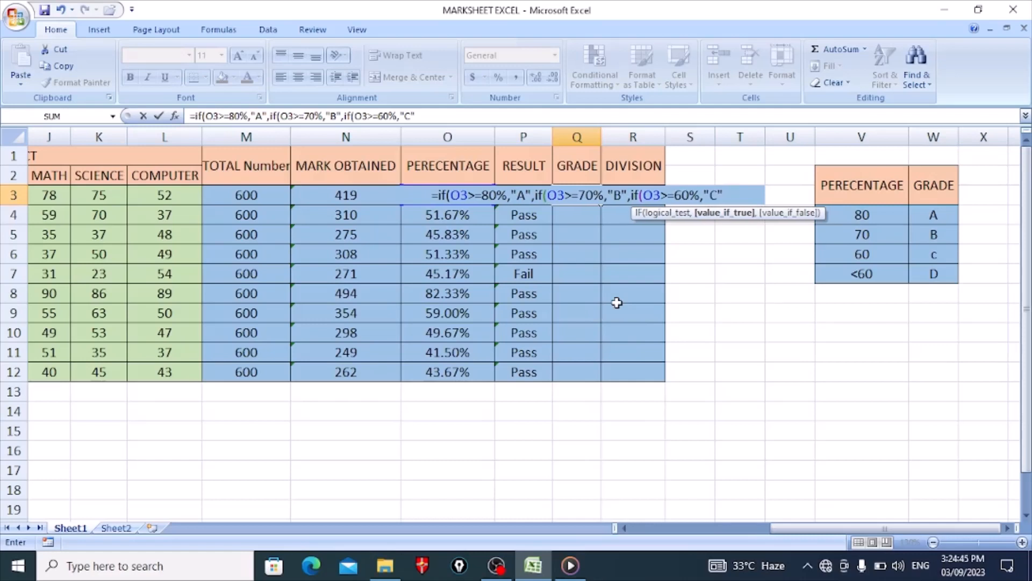
# Step: Finish the Q3 grade formula with "D" as the last value if false, close all three IFs and enter it
pyautogui.write(',"')
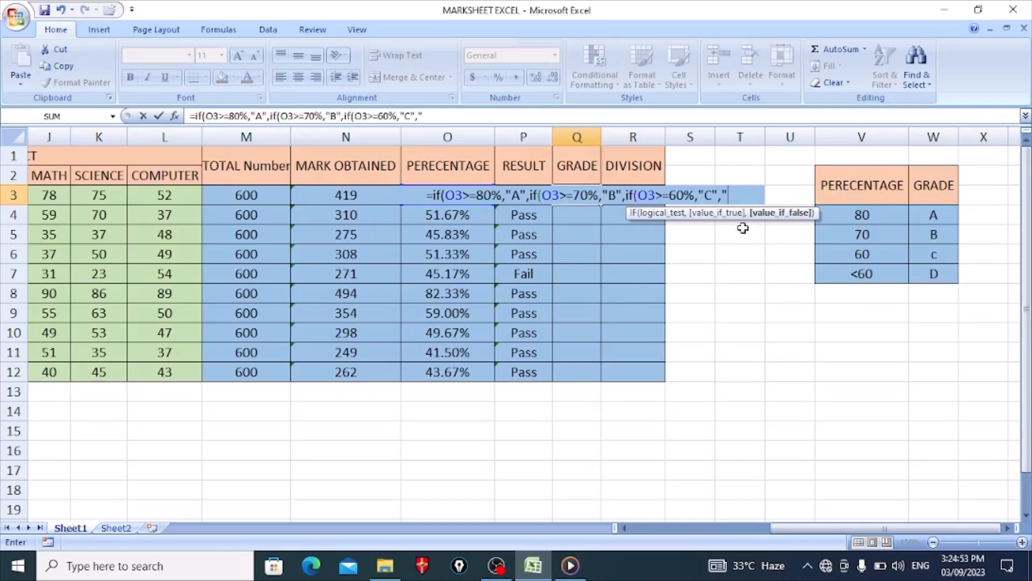
pyautogui.write('D')
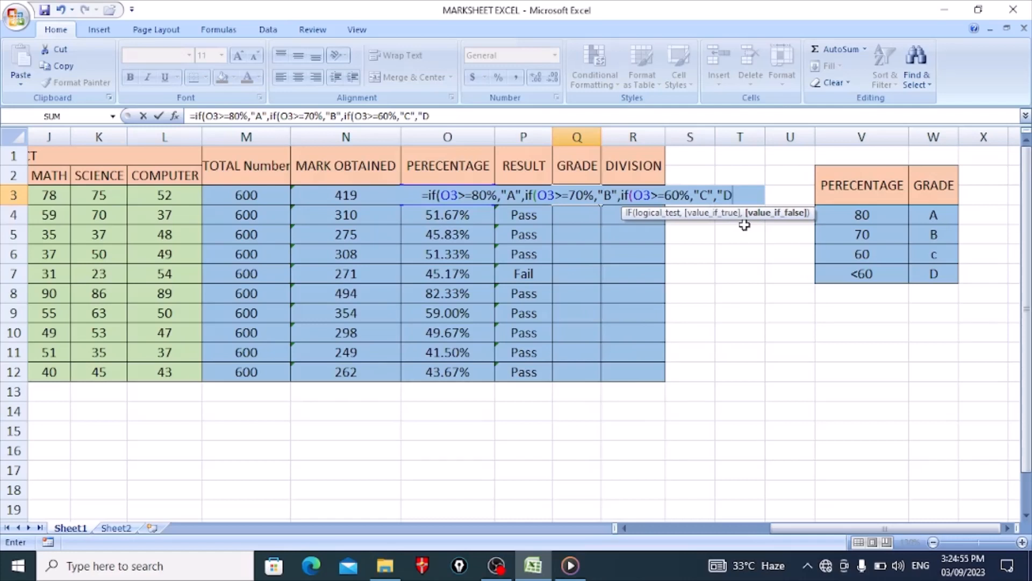
pyautogui.write('"')
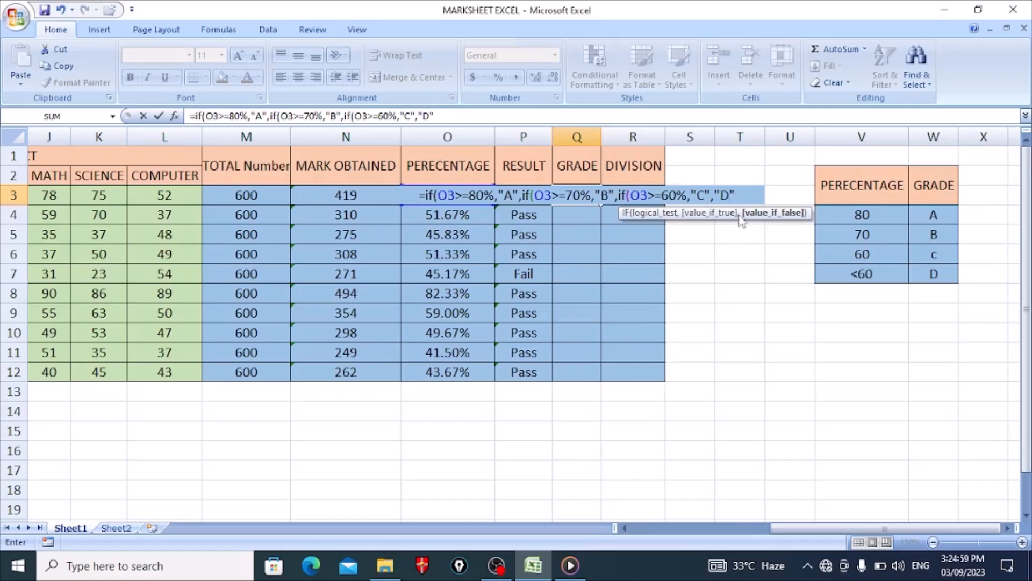
pyautogui.write('))')
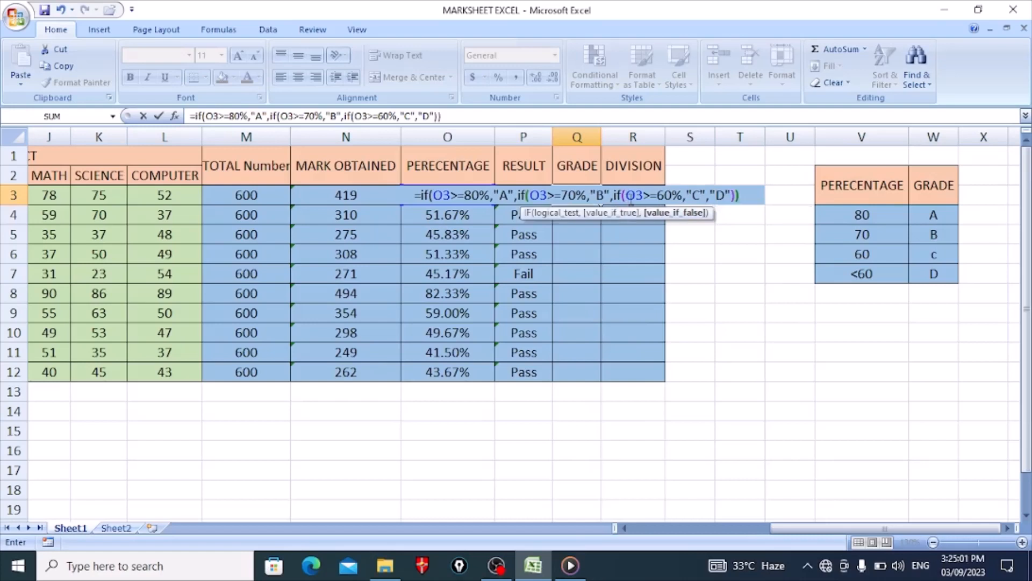
pyautogui.write(')')
pyautogui.press('Return')
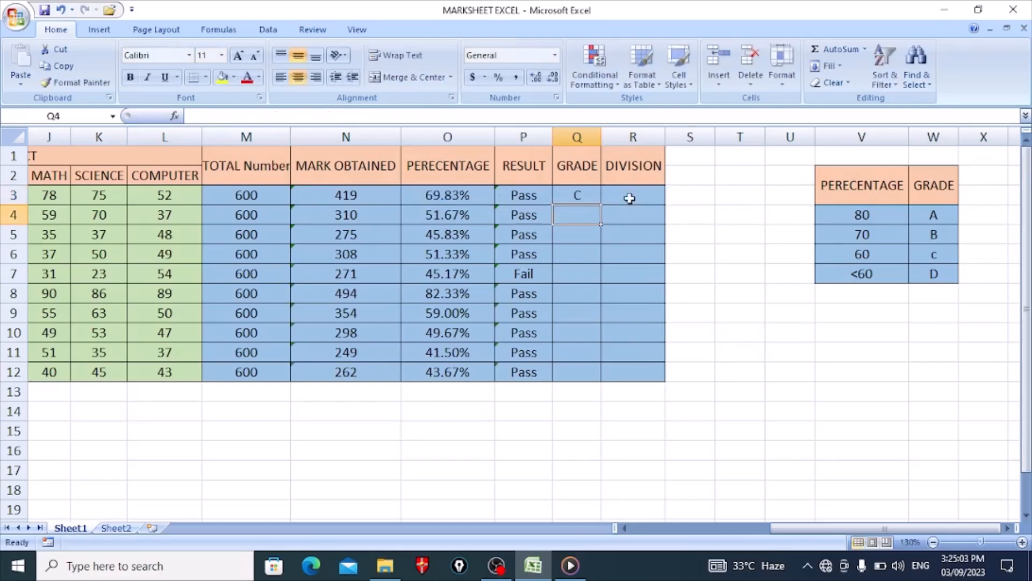
# Step: Fill the grade formula from Q3 down to Q12 for all students
pyautogui.click(577, 194)
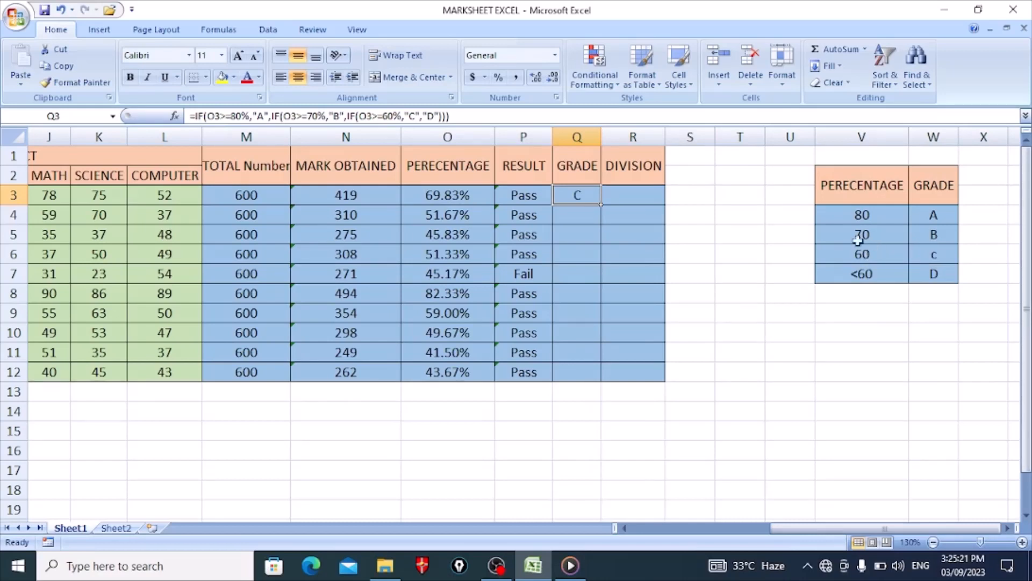
pyautogui.moveTo(602, 205); pyautogui.dragTo(602, 207)
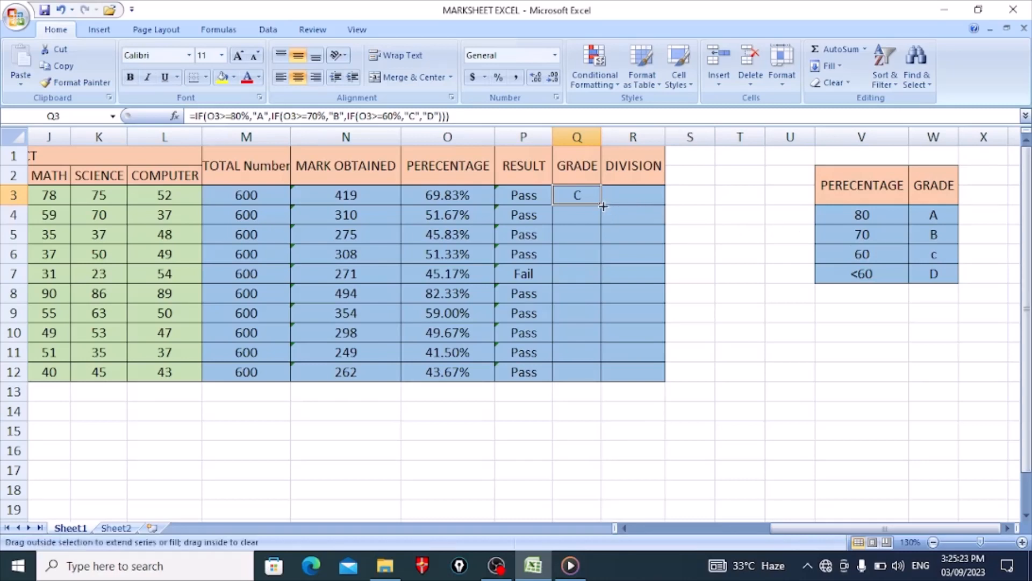
pyautogui.doubleClick(602, 205)
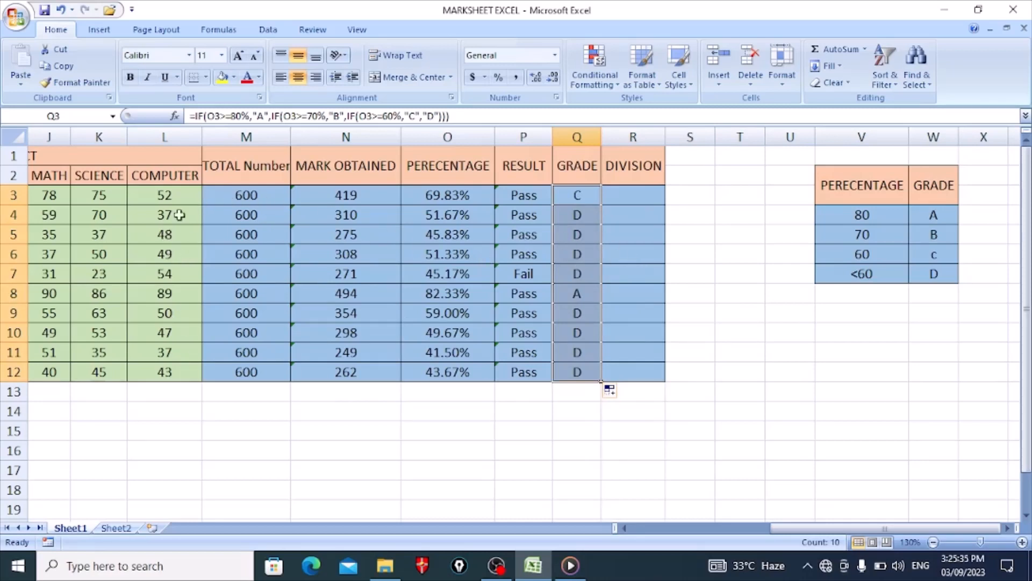
# Step: Change the third student's marks in row 5 to 98 in Computer, 65 in Math and 79 in Science to test the grade formula
pyautogui.click(164, 233)
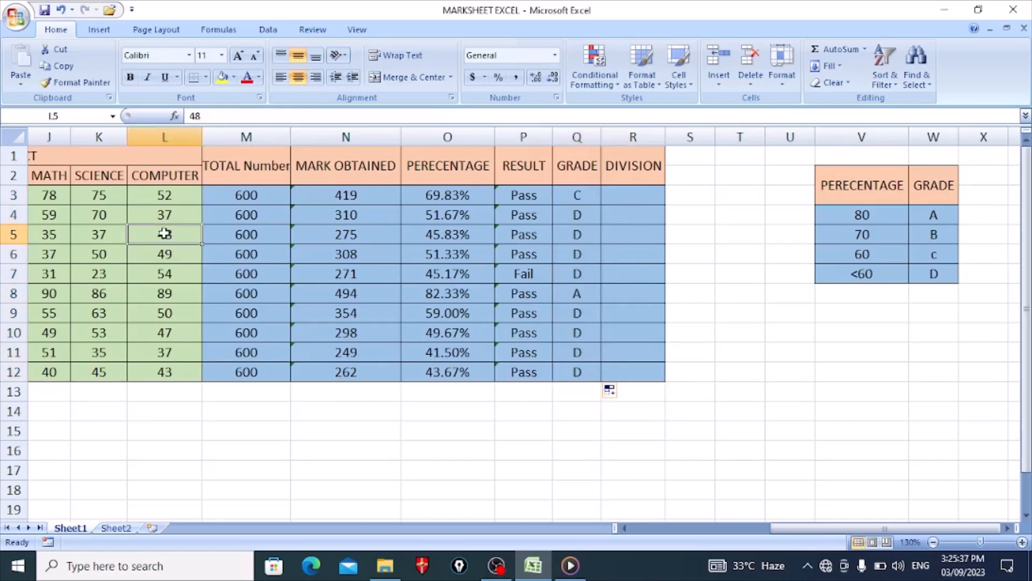
pyautogui.write('98')
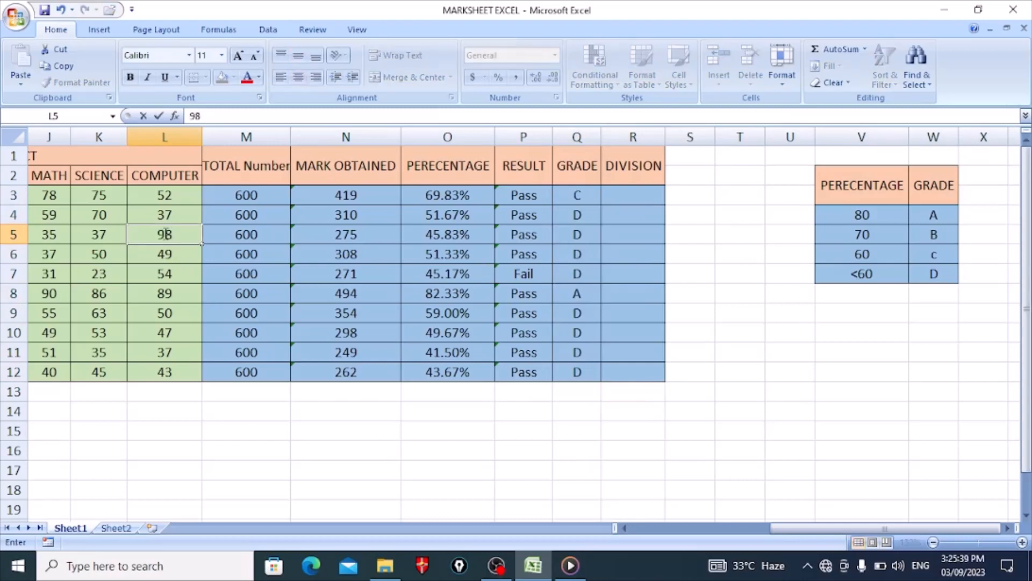
pyautogui.press('Return')
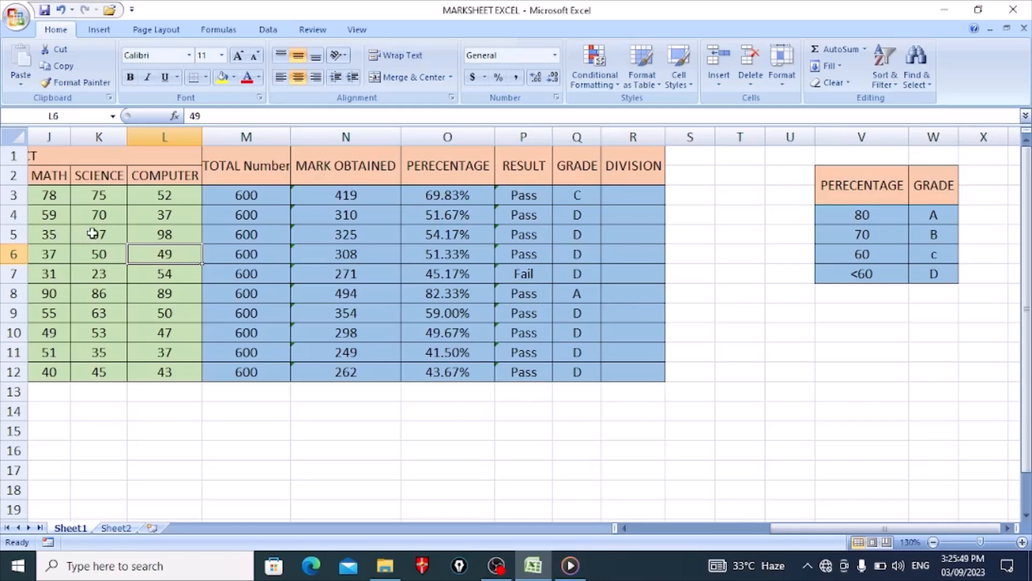
pyautogui.click(54, 235)
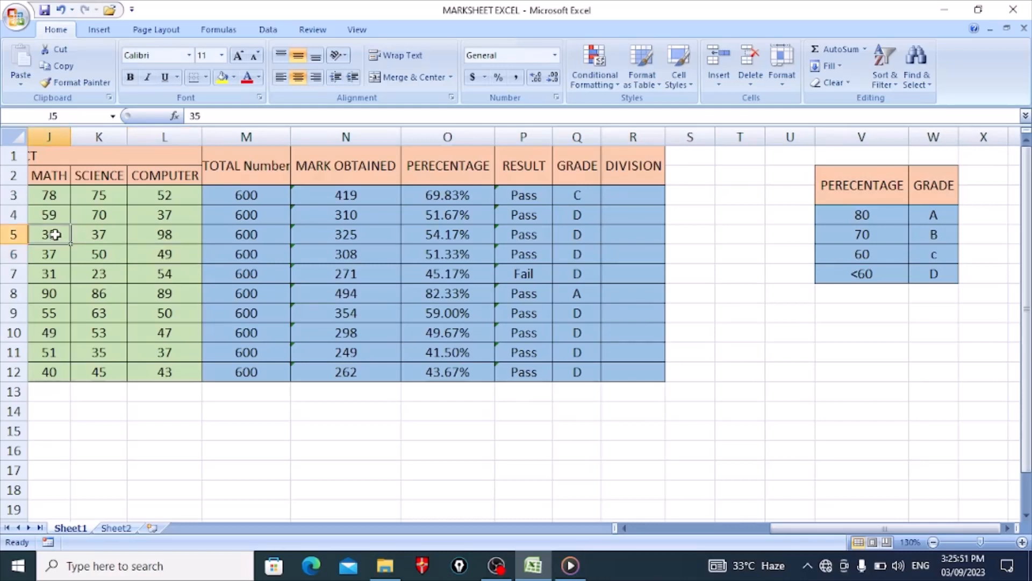
pyautogui.write('65')
pyautogui.press('Return')
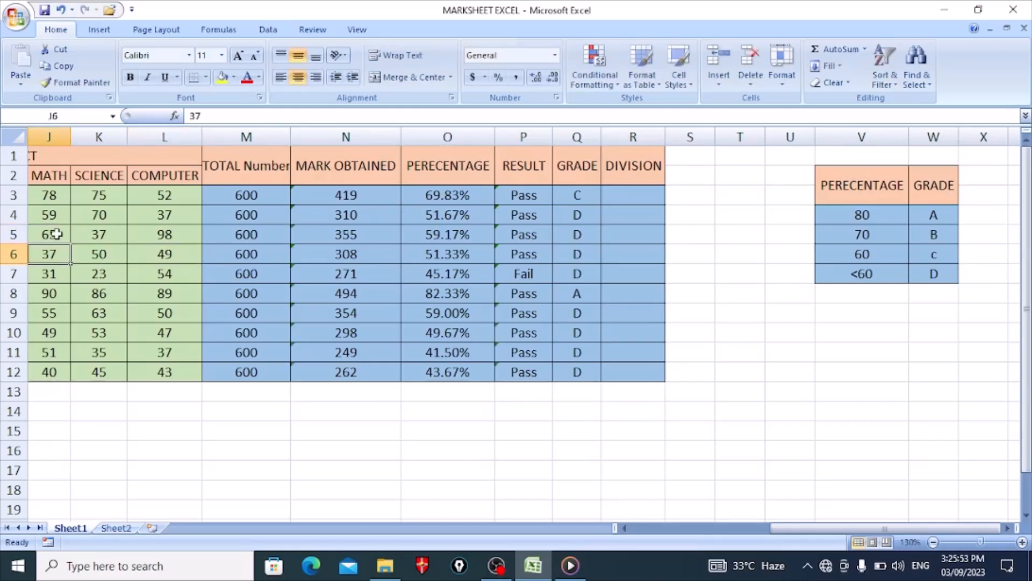
pyautogui.click(105, 234)
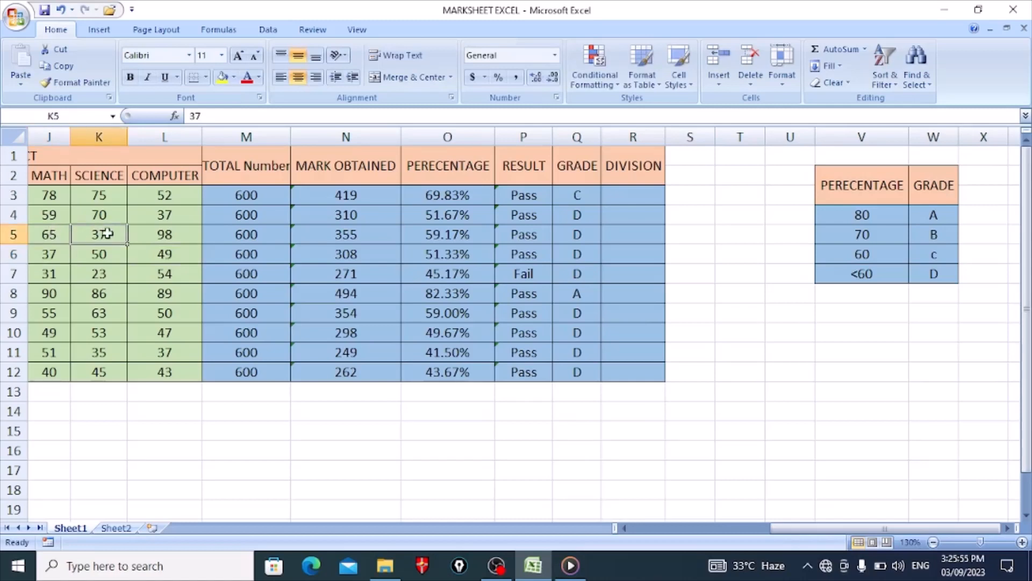
pyautogui.write('79')
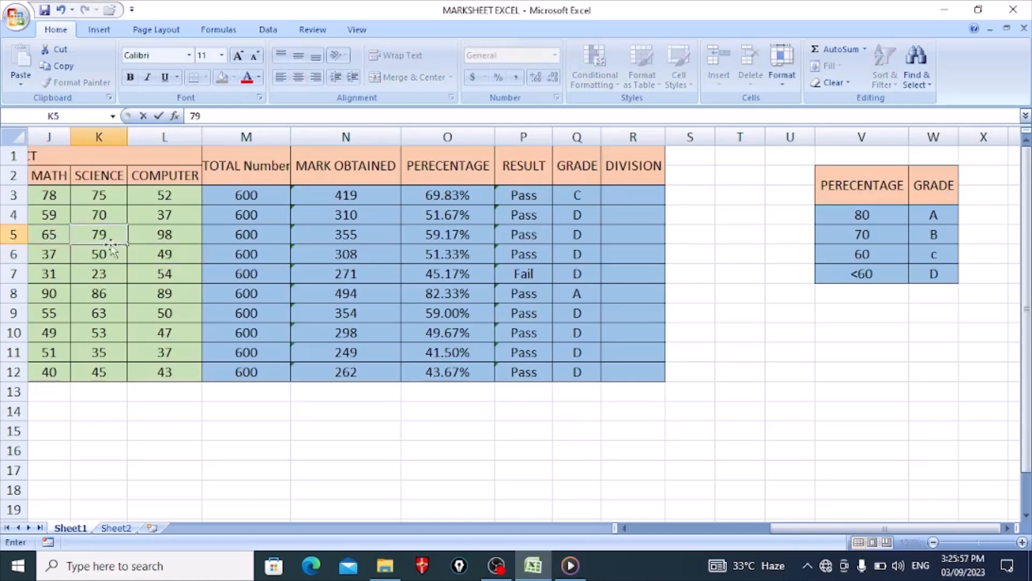
pyautogui.press('Return')
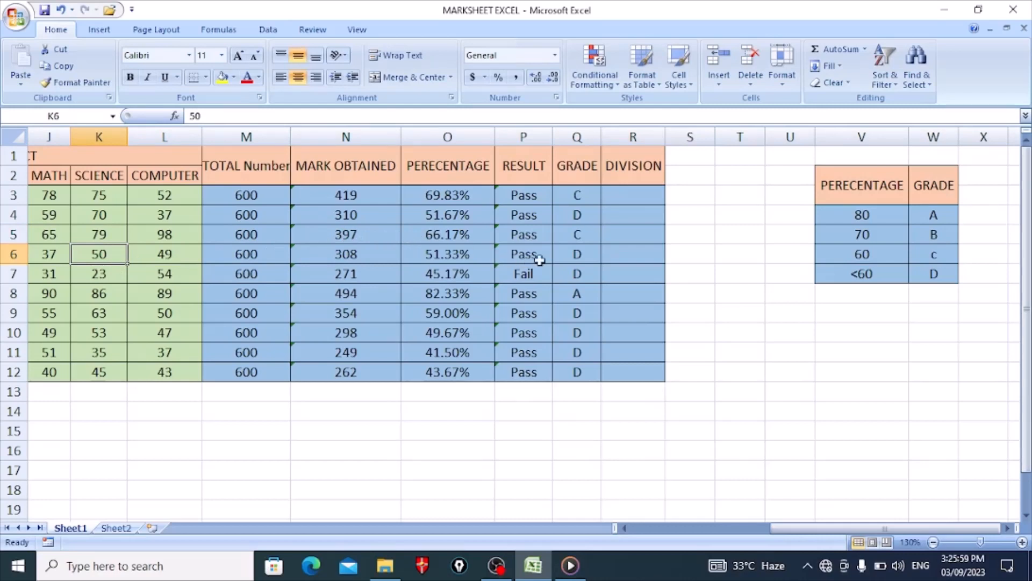
pyautogui.click(577, 293)
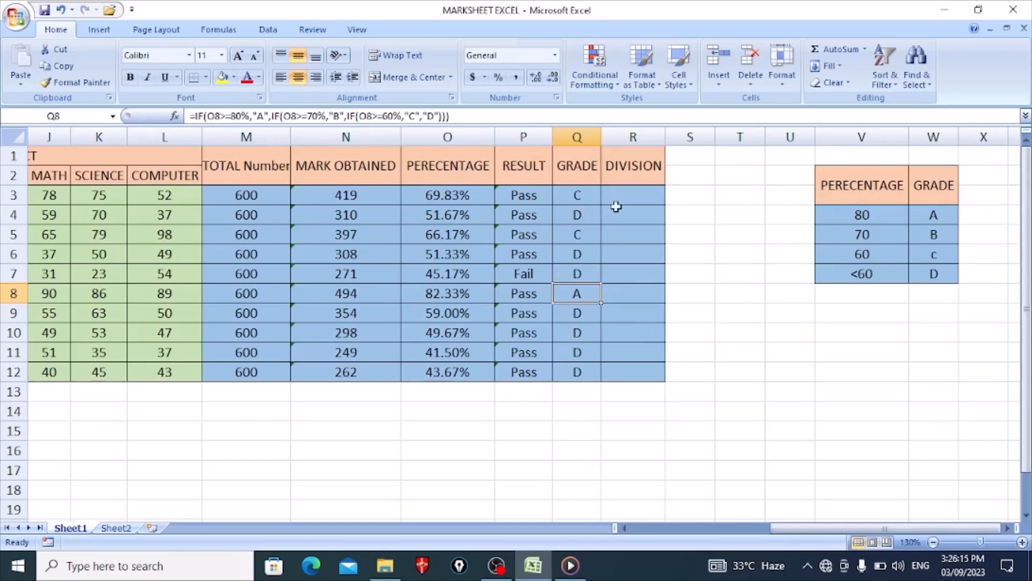
# Step: Start the division formula in R3 with an IF testing whether the percentage O3>=60%
pyautogui.click(621, 195)
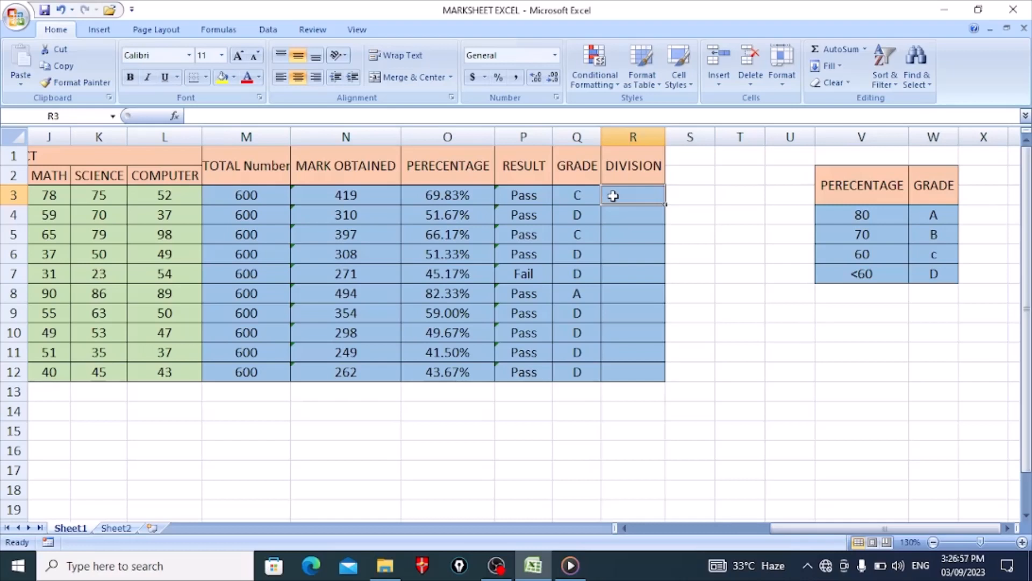
pyautogui.write('=')
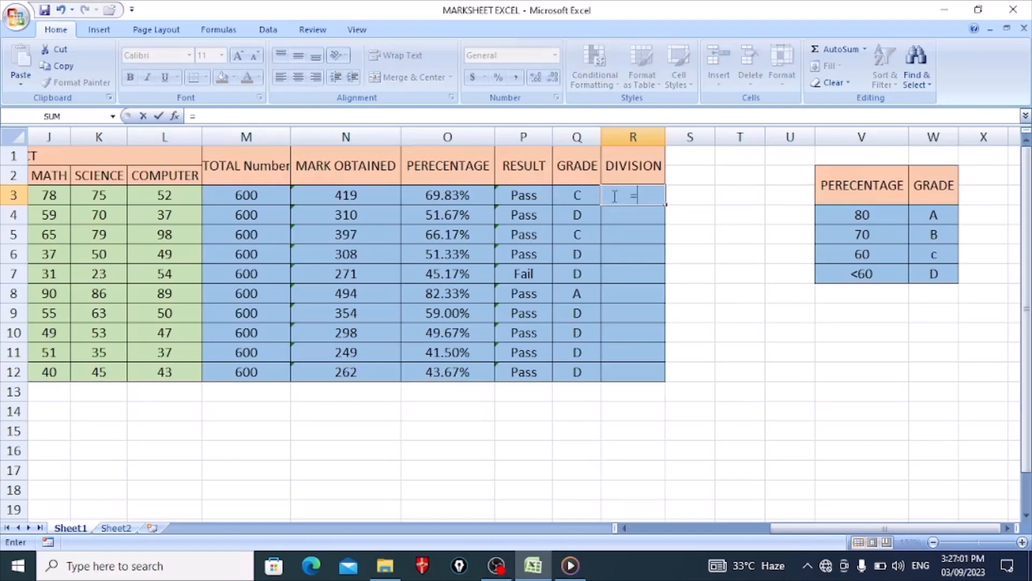
pyautogui.write('i')
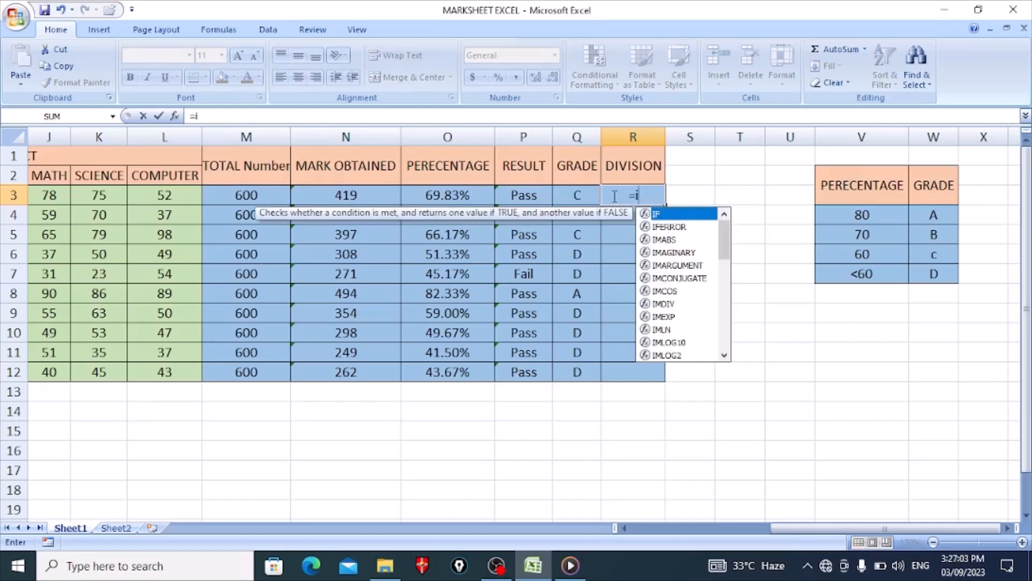
pyautogui.write('f(')
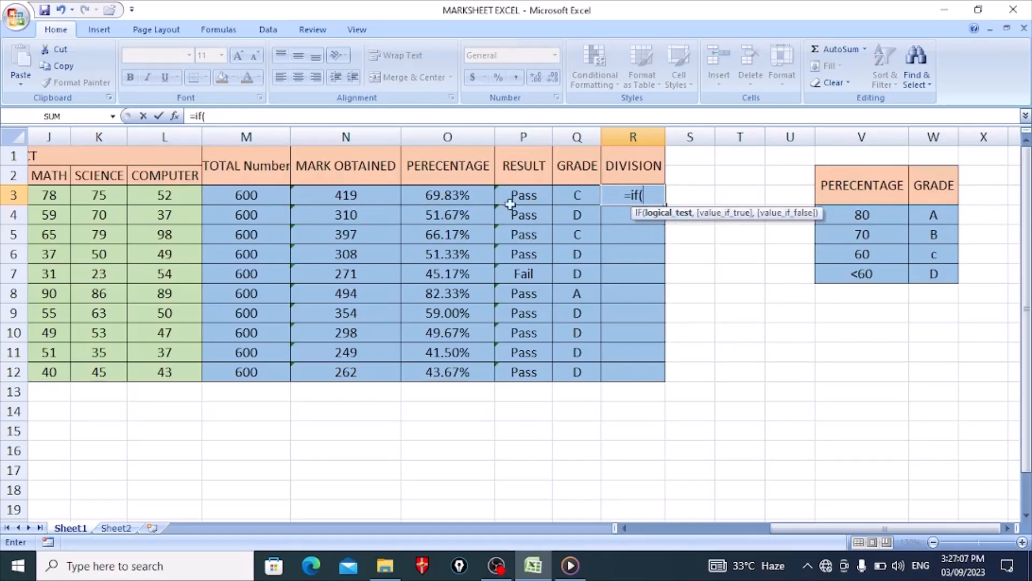
pyautogui.click(437, 196)
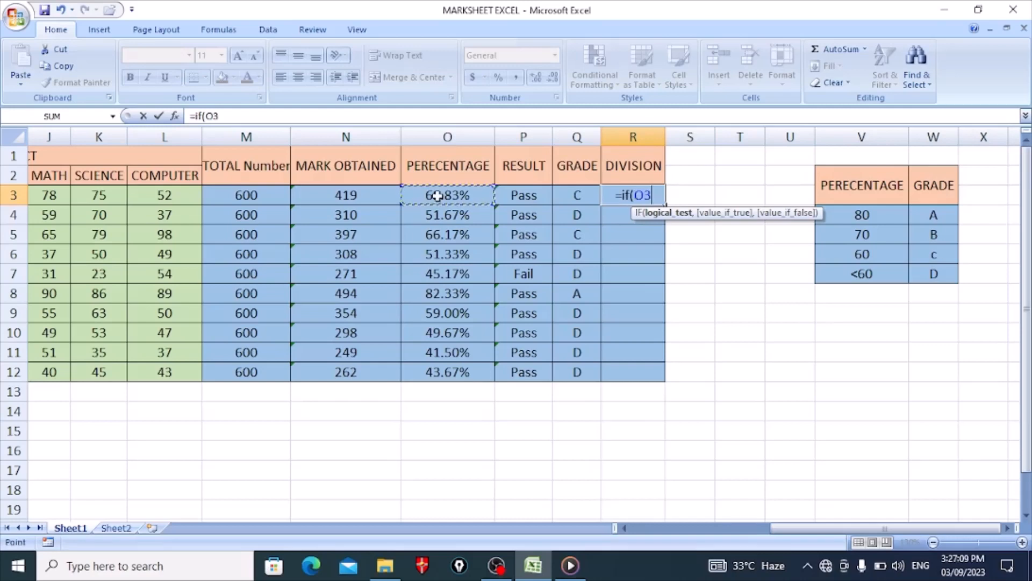
pyautogui.write('>')
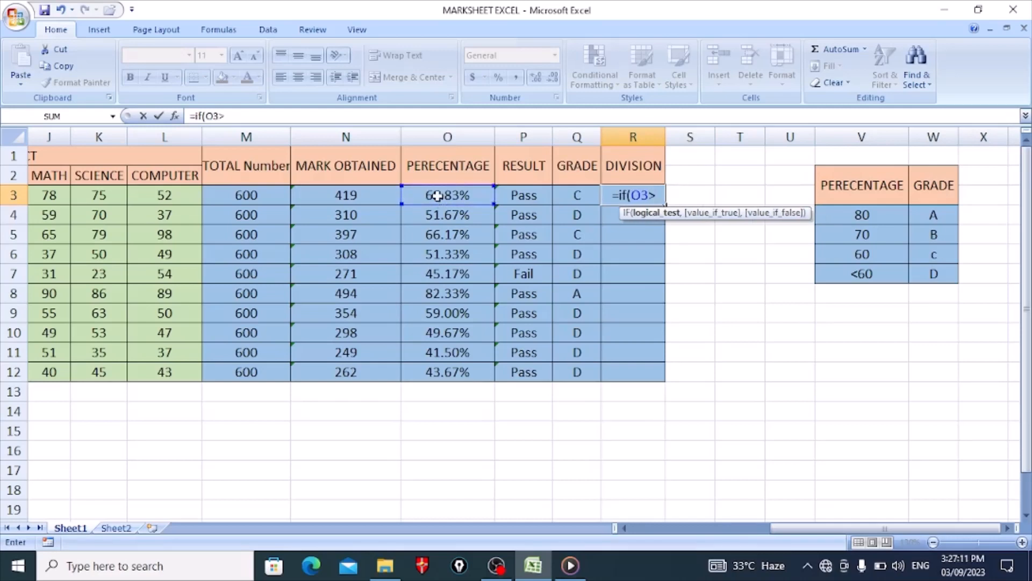
pyautogui.write('=')
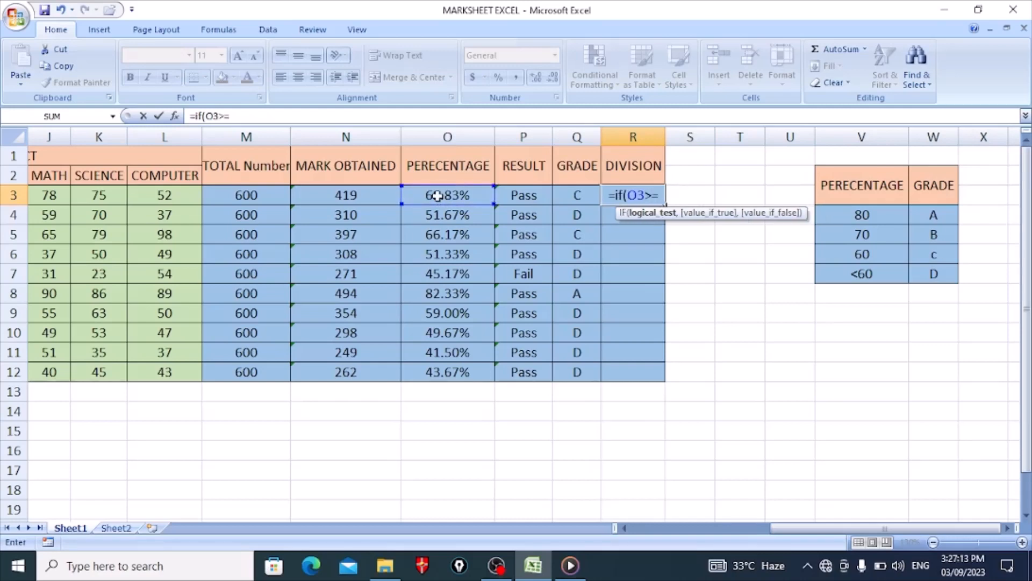
pyautogui.write('60')
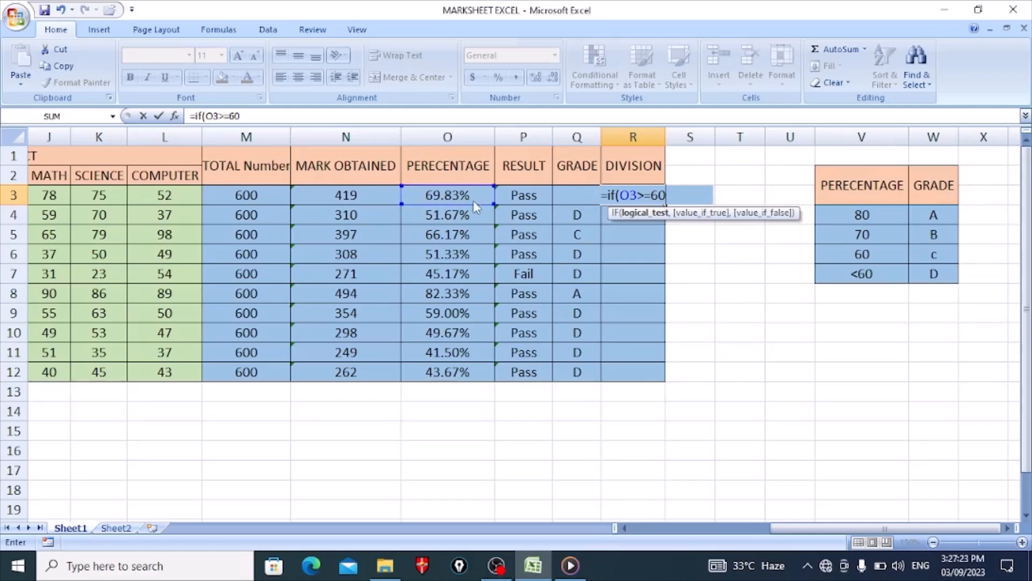
pyautogui.write('%')
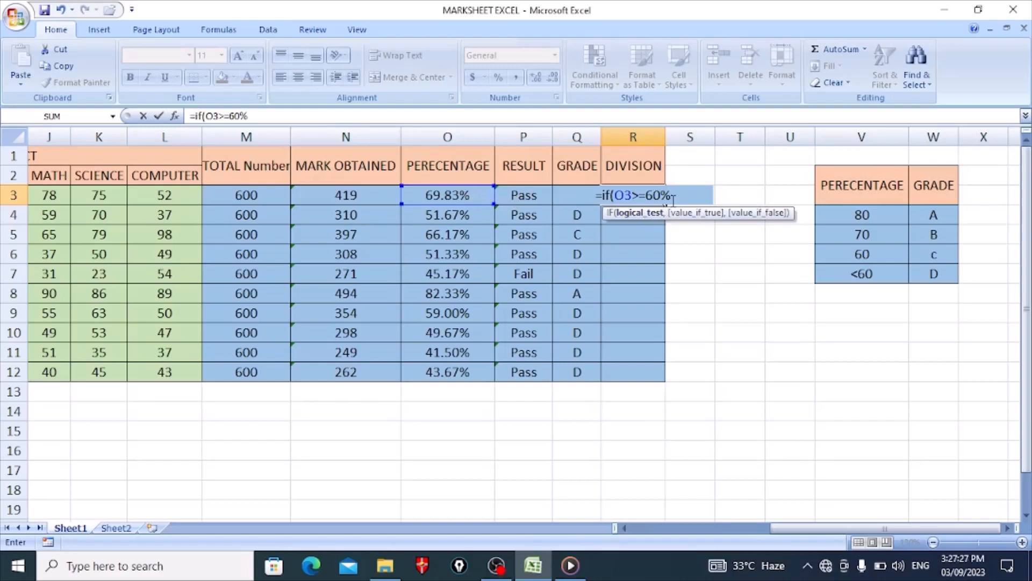
# Step: Set "First" as the value if true in R3's division formula
pyautogui.write(',')
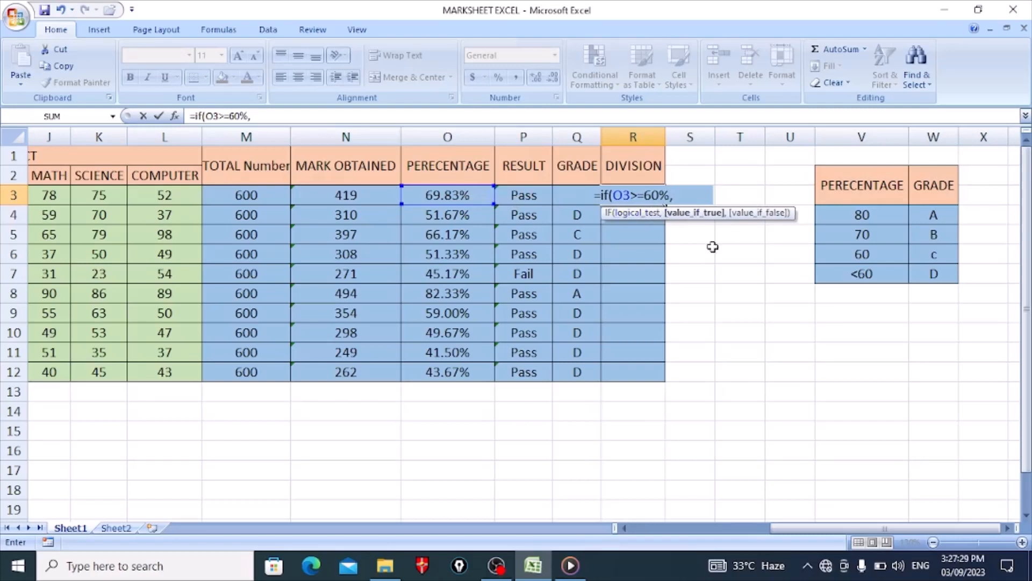
pyautogui.write('"')
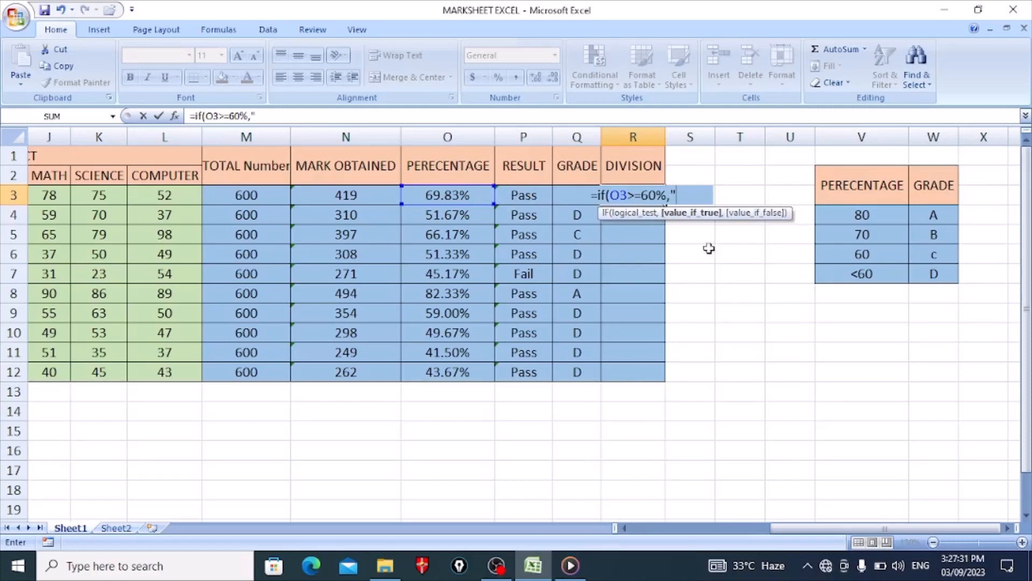
pyautogui.write('F')
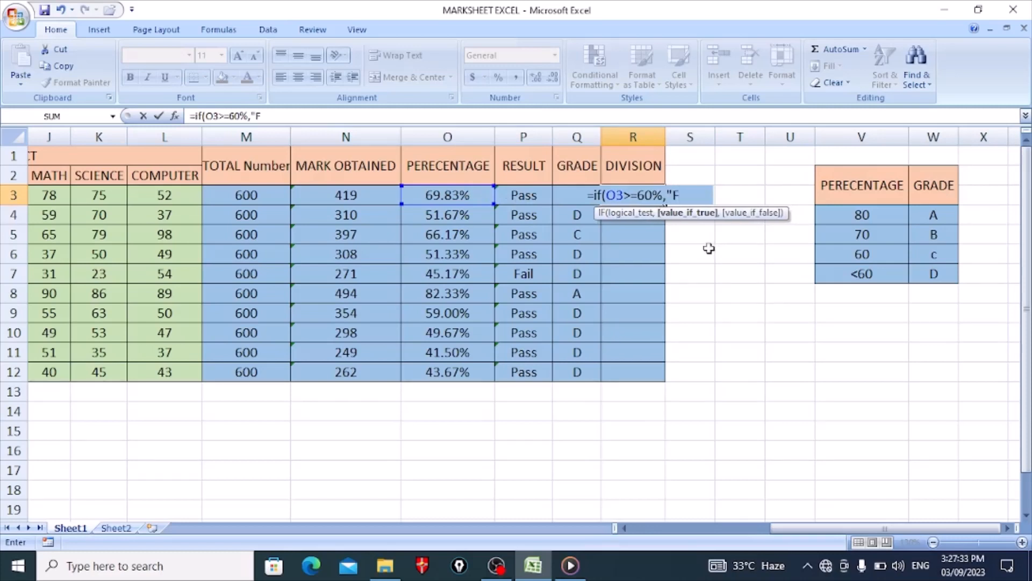
pyautogui.write('ir')
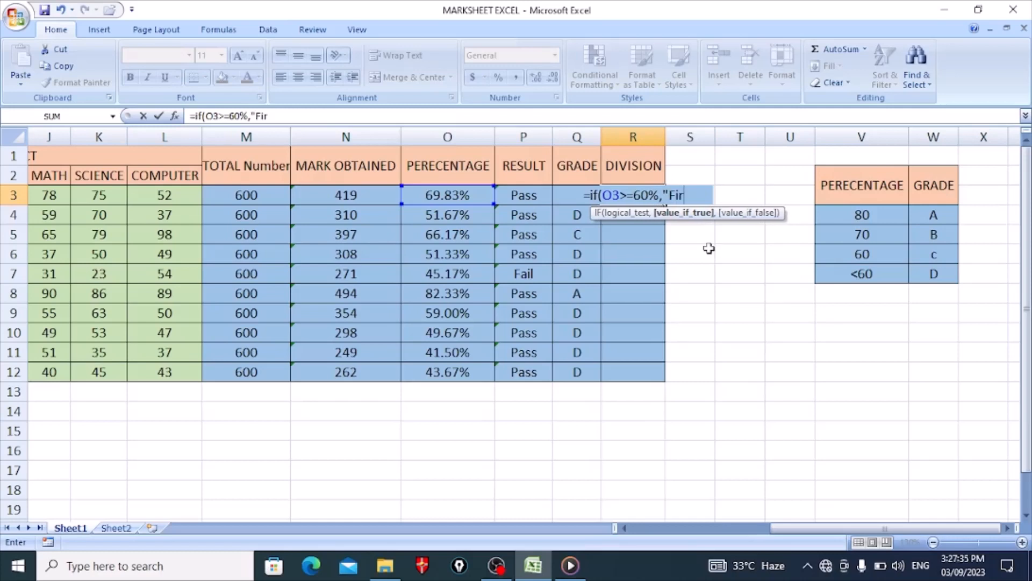
pyautogui.write('st')
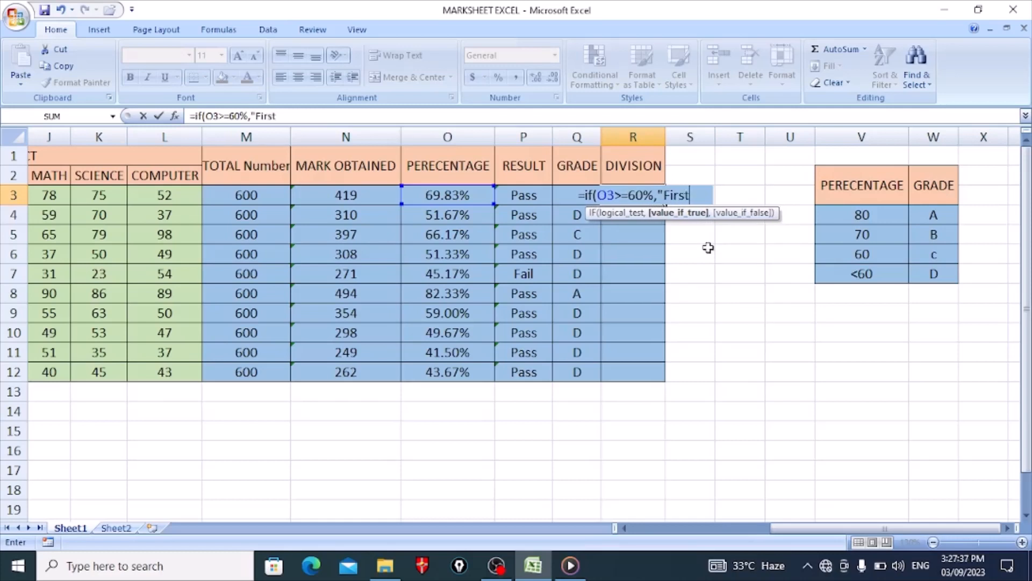
pyautogui.write('"')
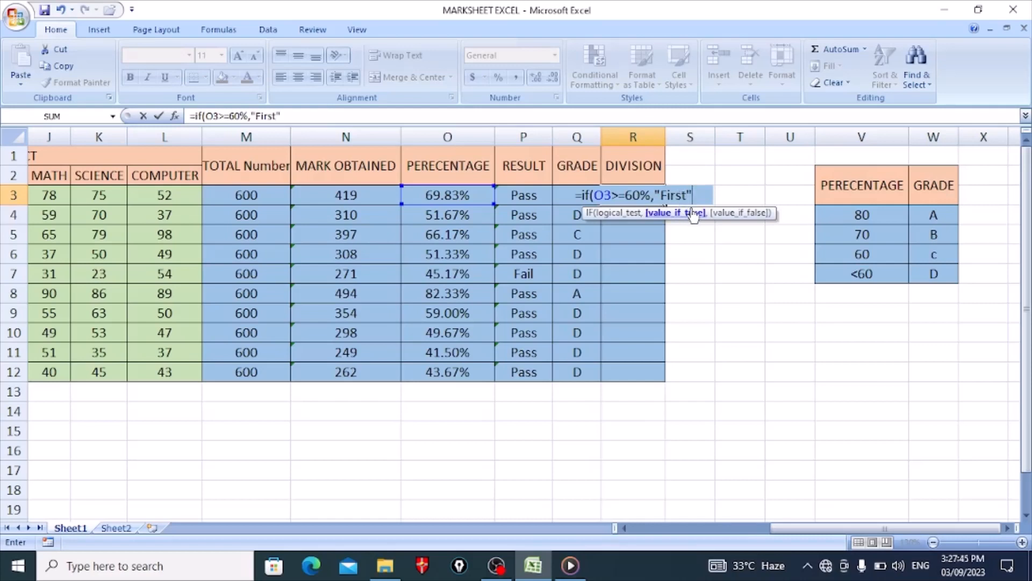
# Step: Nest a second IF as the value if false in R3's division formula, testing O3>=45% and returning "Second" if true
pyautogui.write(',')
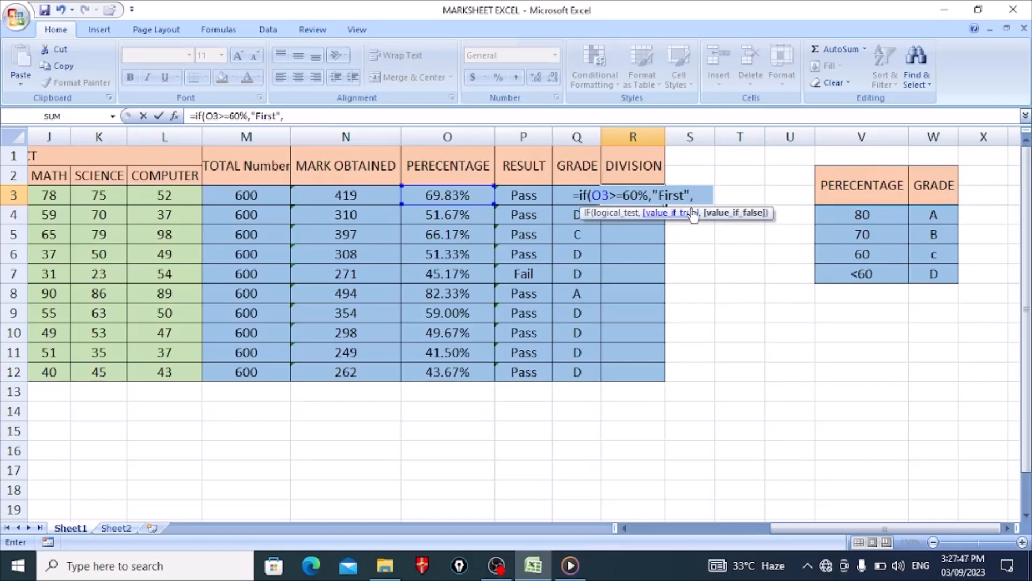
pyautogui.write('if(')
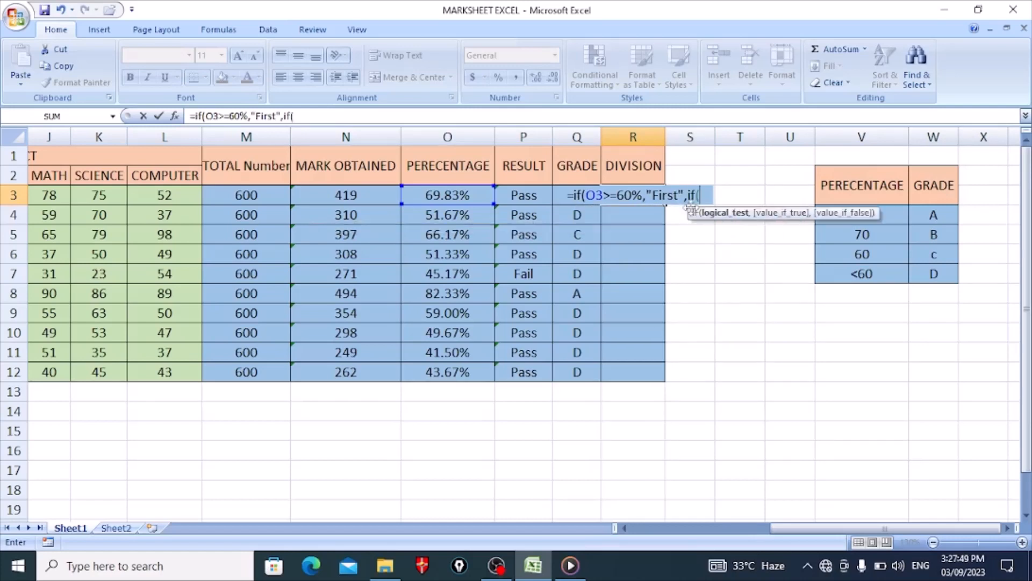
pyautogui.click(446, 197)
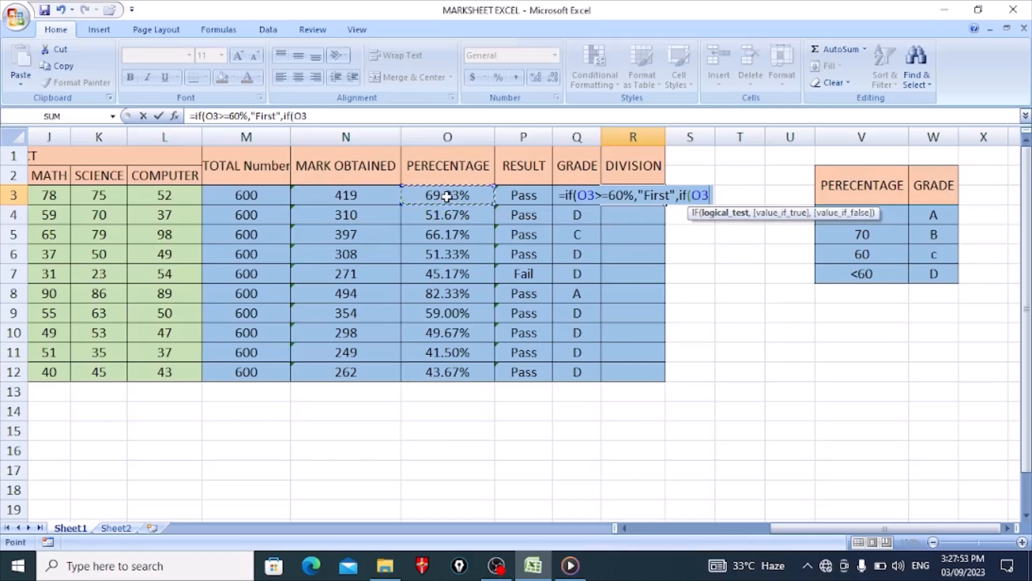
pyautogui.write('>=')
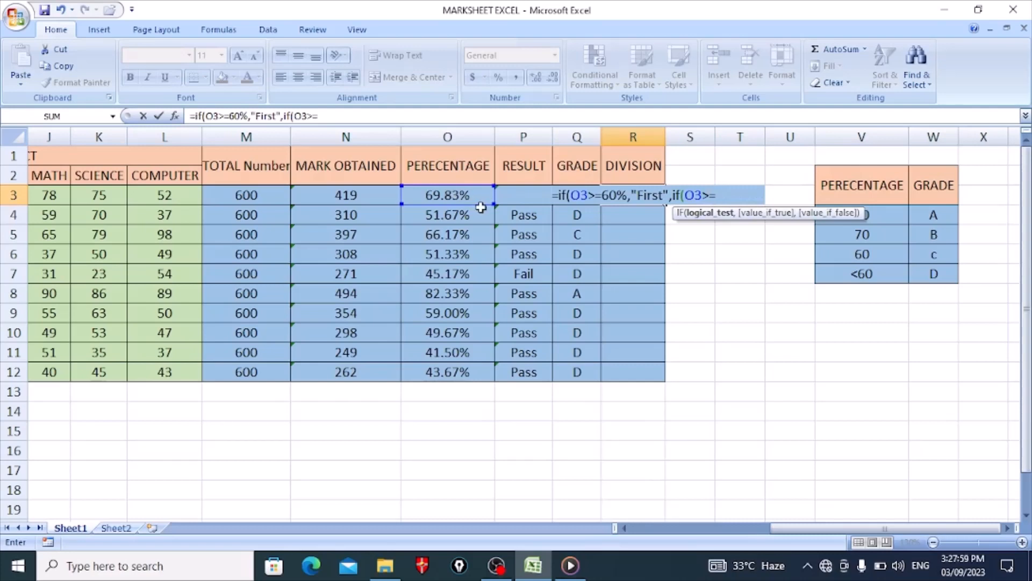
pyautogui.write('45')
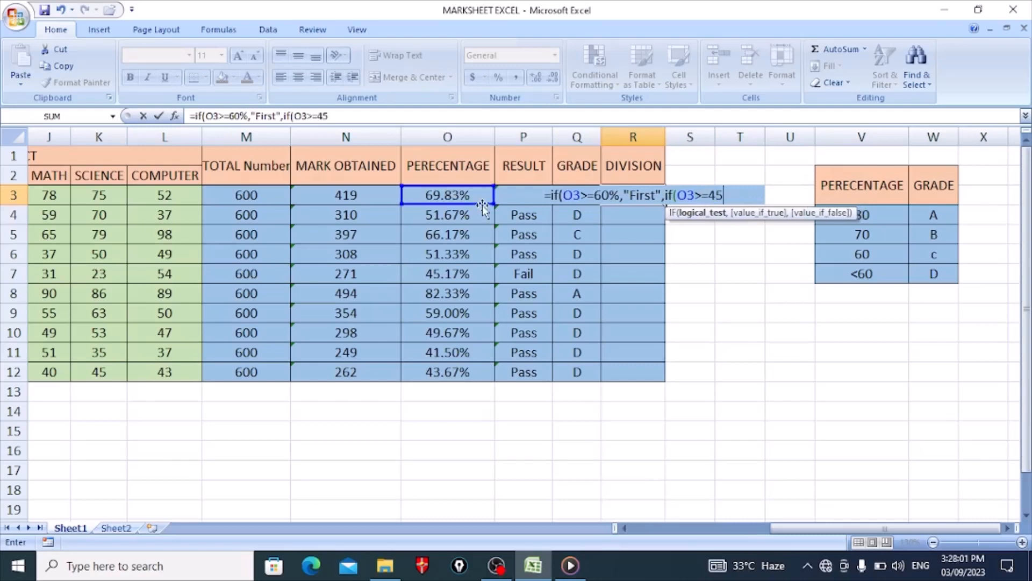
pyautogui.write('%,')
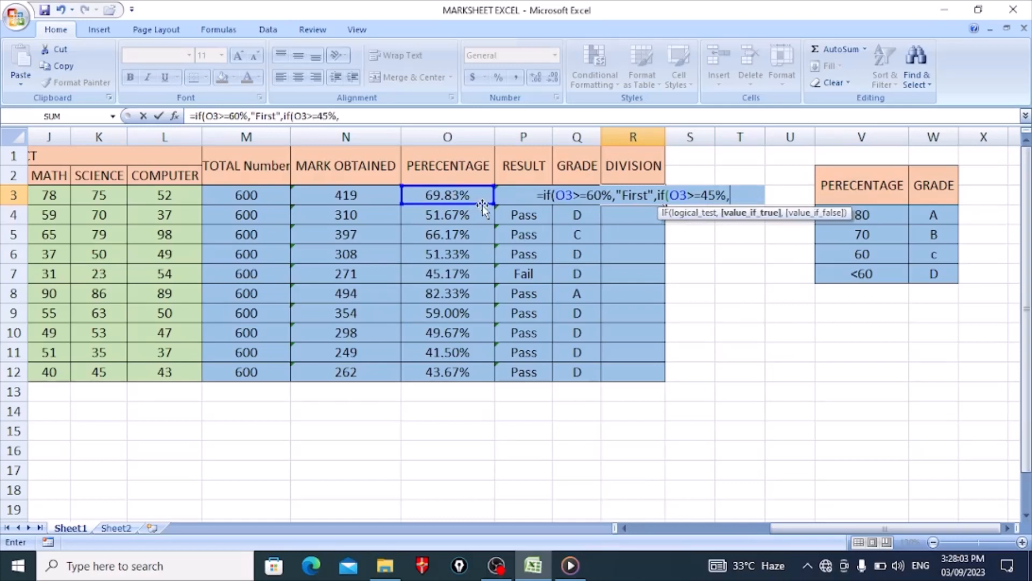
pyautogui.write('"')
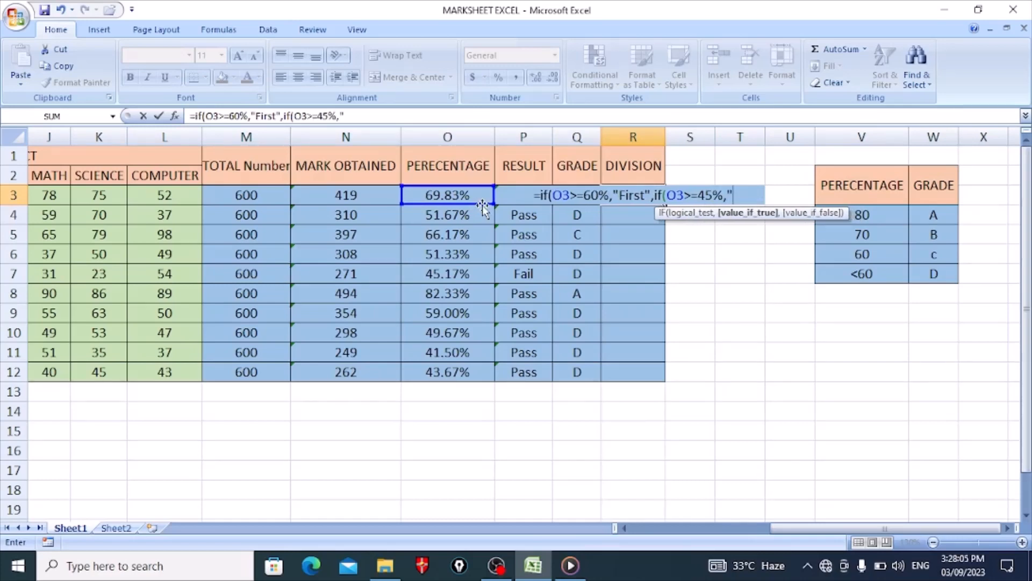
pyautogui.write('Se')
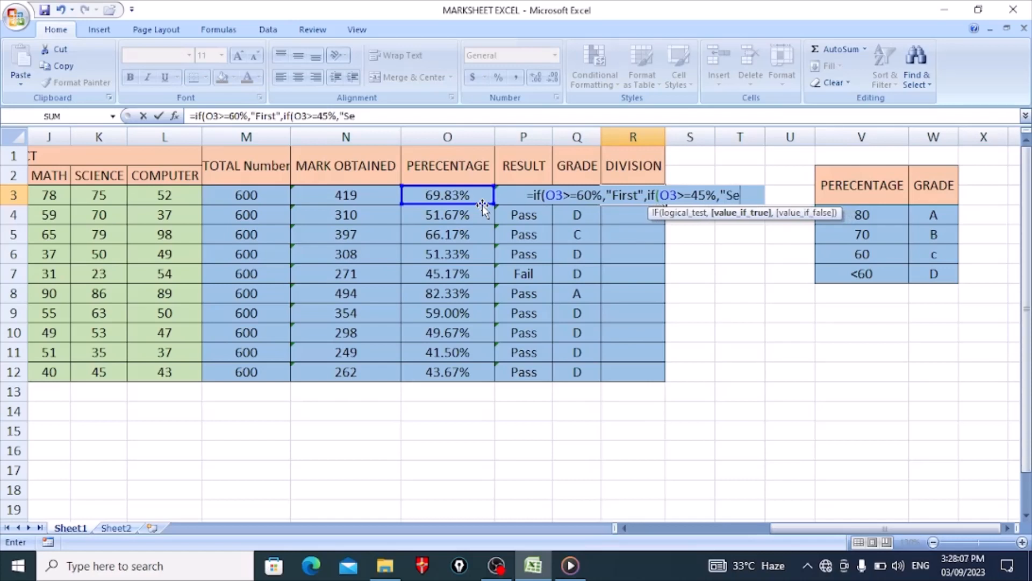
pyautogui.write('co')
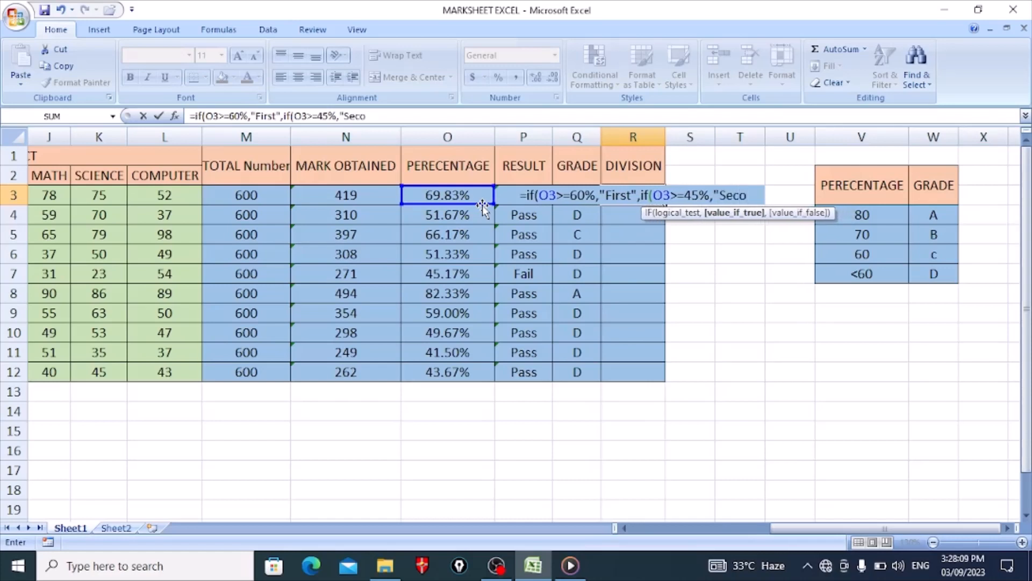
pyautogui.write('nd')
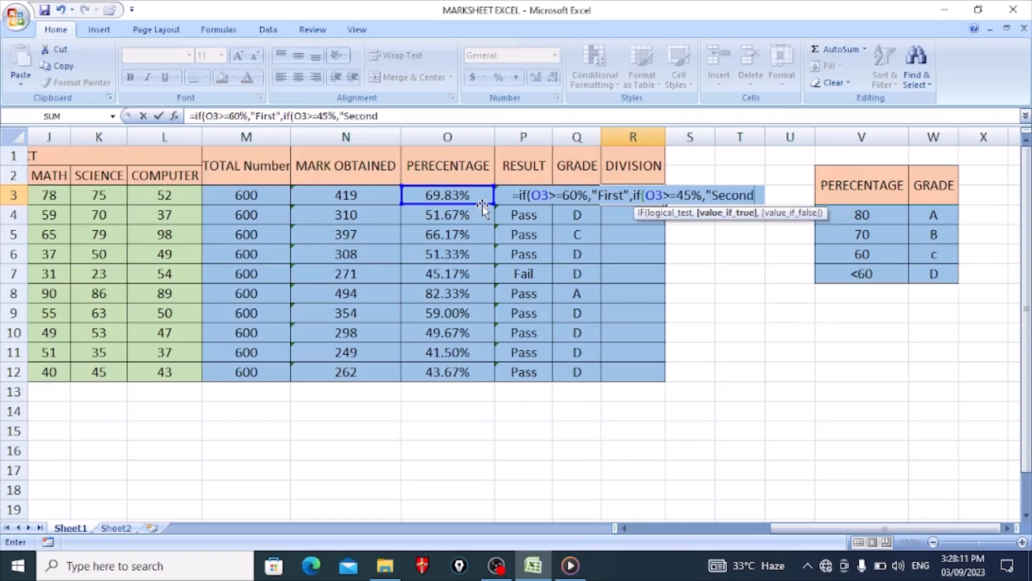
pyautogui.write('"')
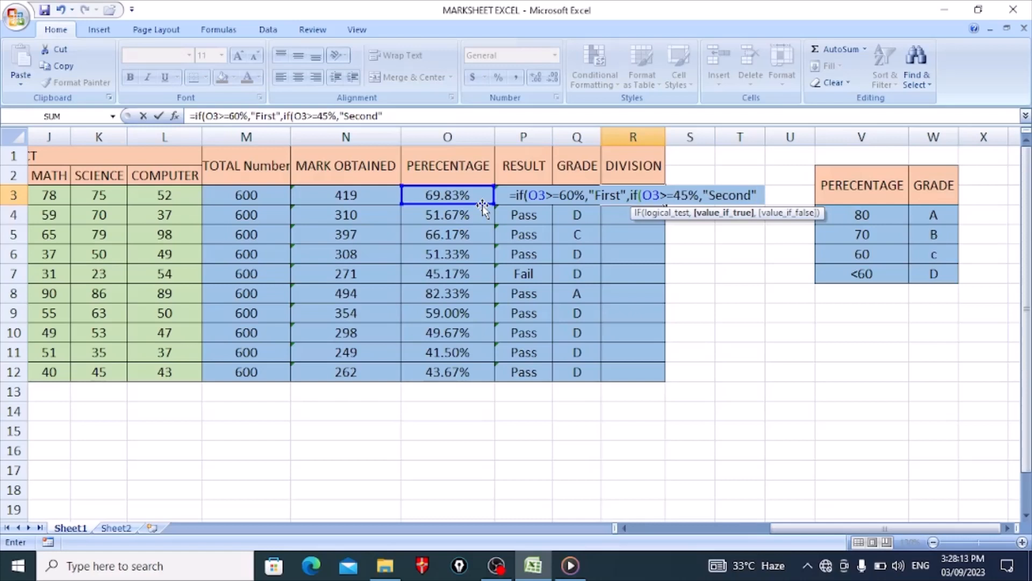
# Step: Finish the R3 division formula with "Third" as the last value if false, close both IFs and enter it
pyautogui.write(',')
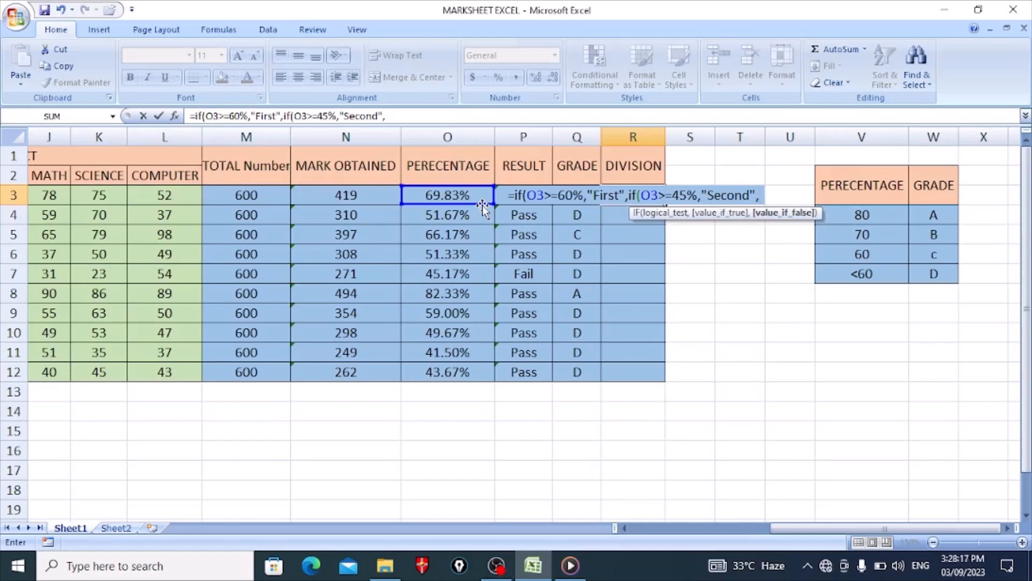
pyautogui.write('"')
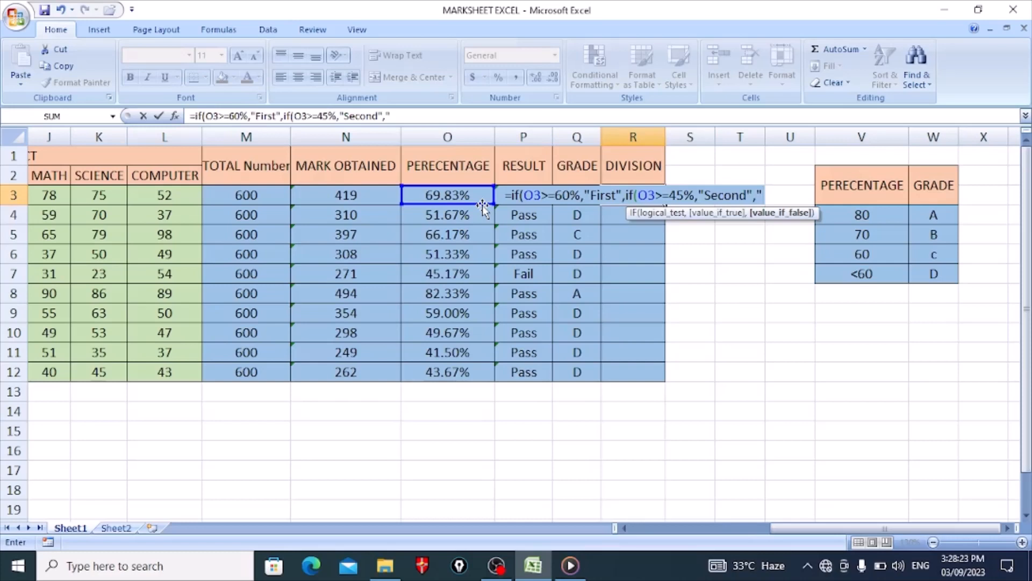
pyautogui.write('Th')
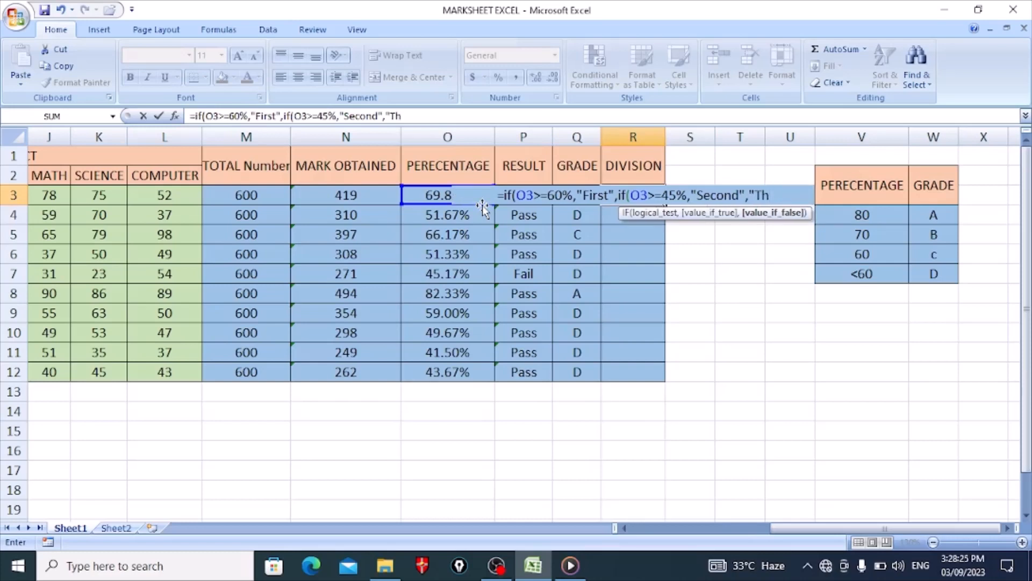
pyautogui.write('ird')
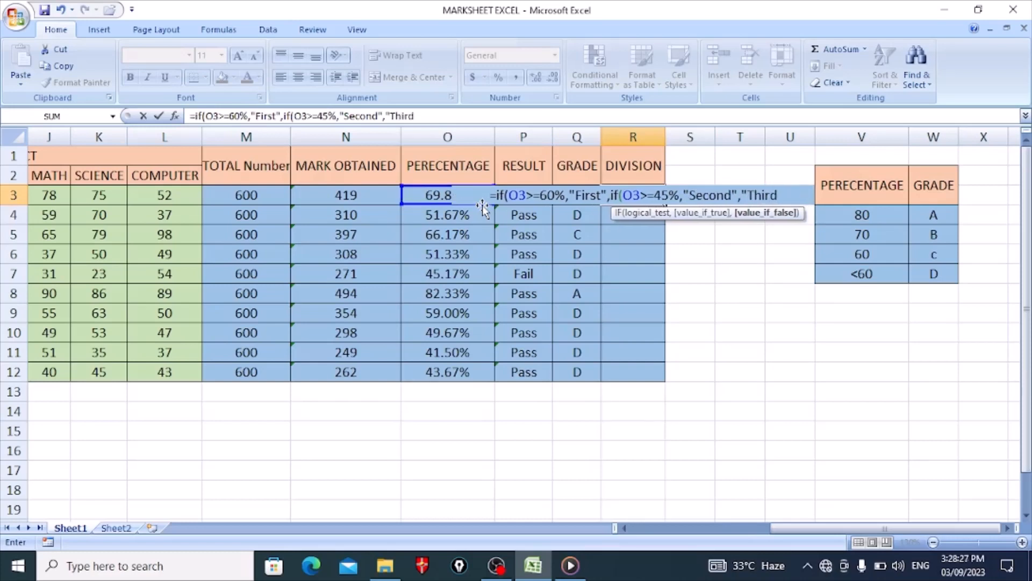
pyautogui.write('"')
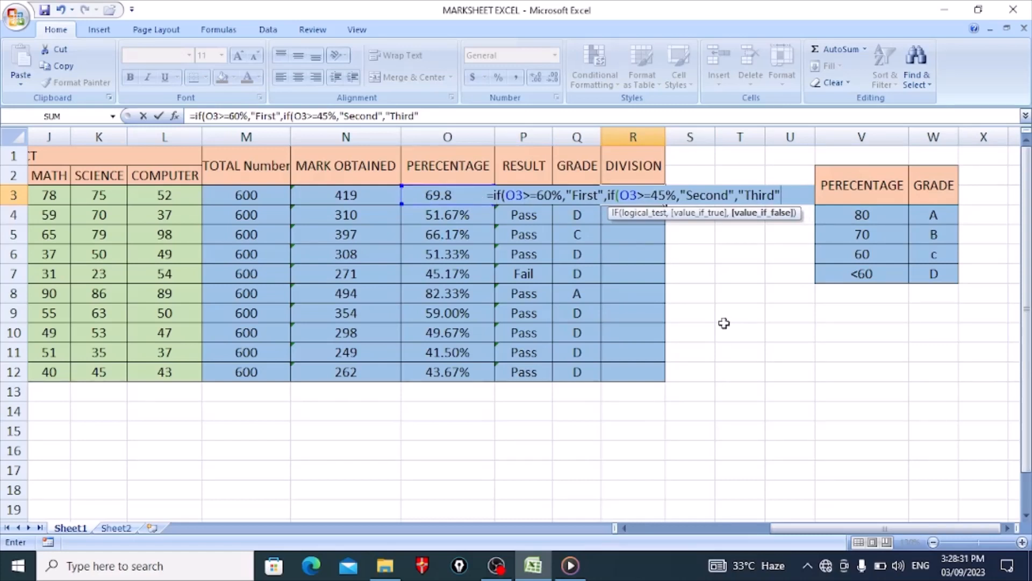
pyautogui.write('))')
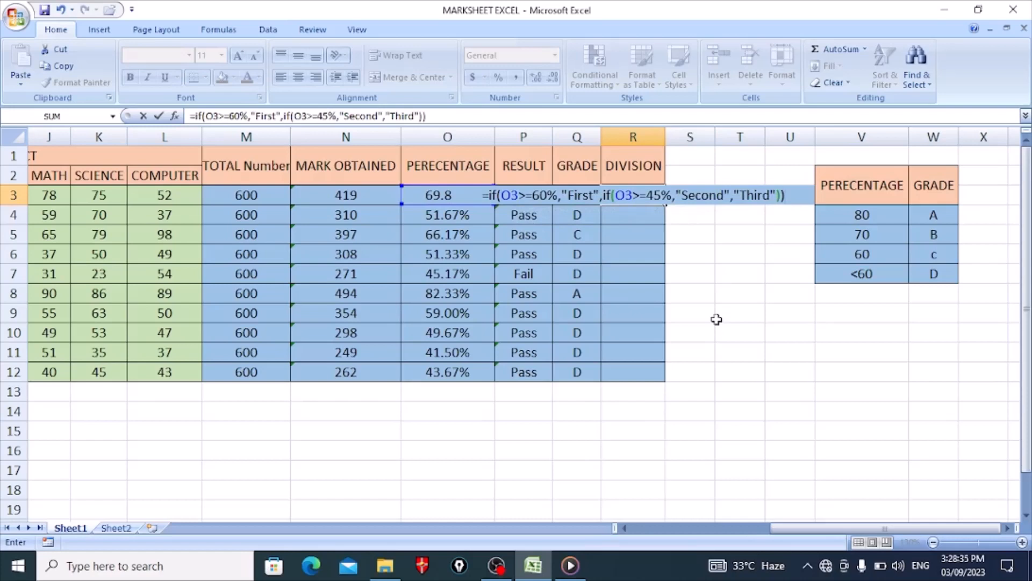
pyautogui.press('Return')
# Step: Fill the division formula from R3 down to R12 for all students
pyautogui.click(649, 194)
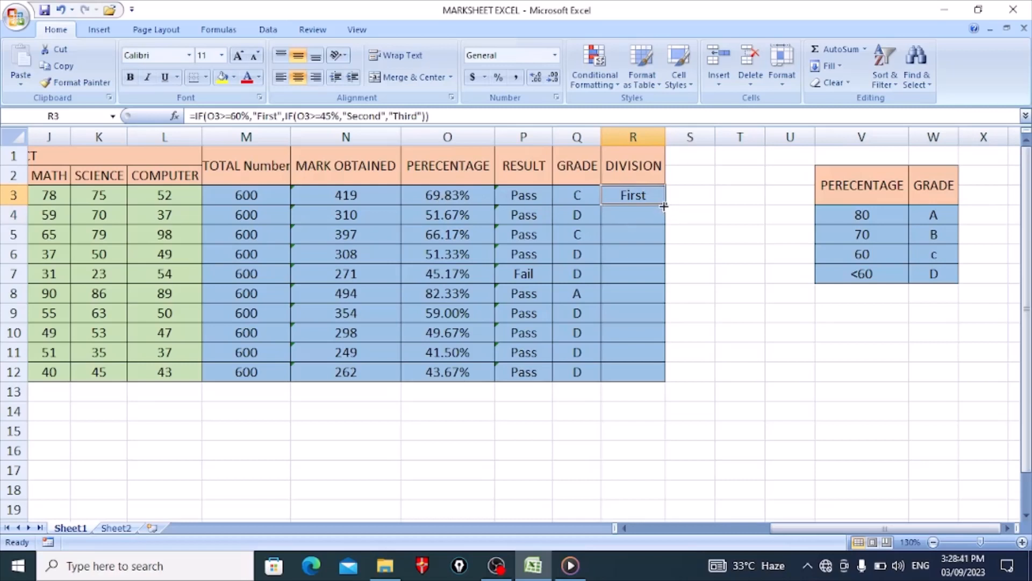
pyautogui.moveTo(669, 205); pyautogui.dragTo(661, 377)
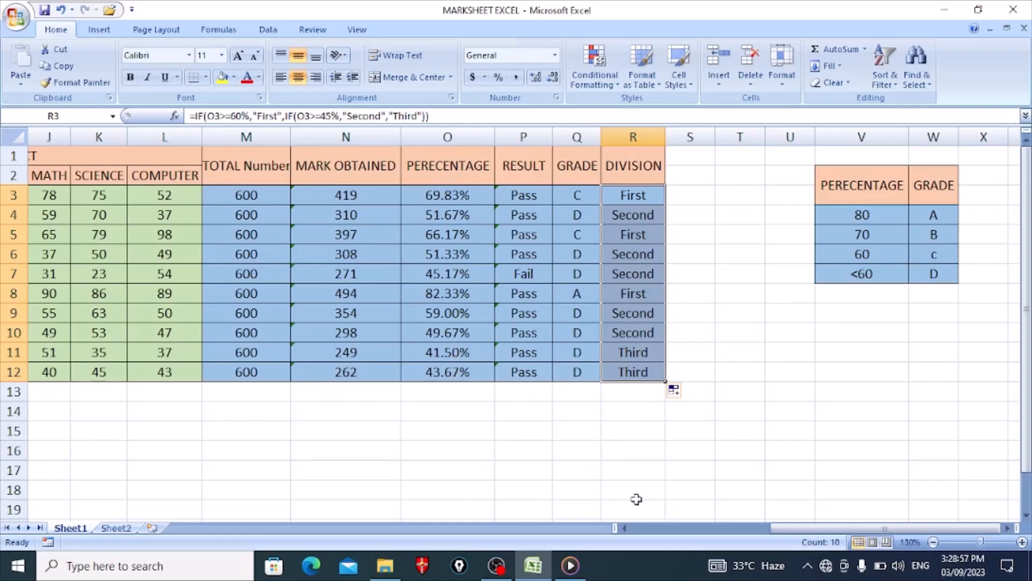
pyautogui.click(613, 450)
pyautogui.moveTo(784, 534); pyautogui.dragTo(641, 533)
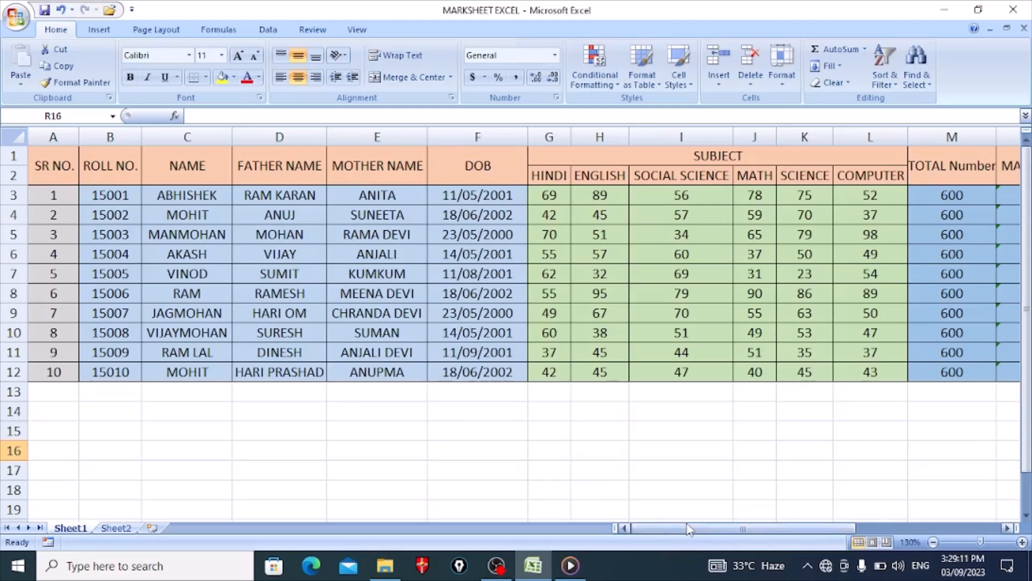
# Step: Add a blank worksheet after Sheet2 and open the high school marksheet on Sheet2
pyautogui.moveTo(695, 528); pyautogui.dragTo(666, 551)
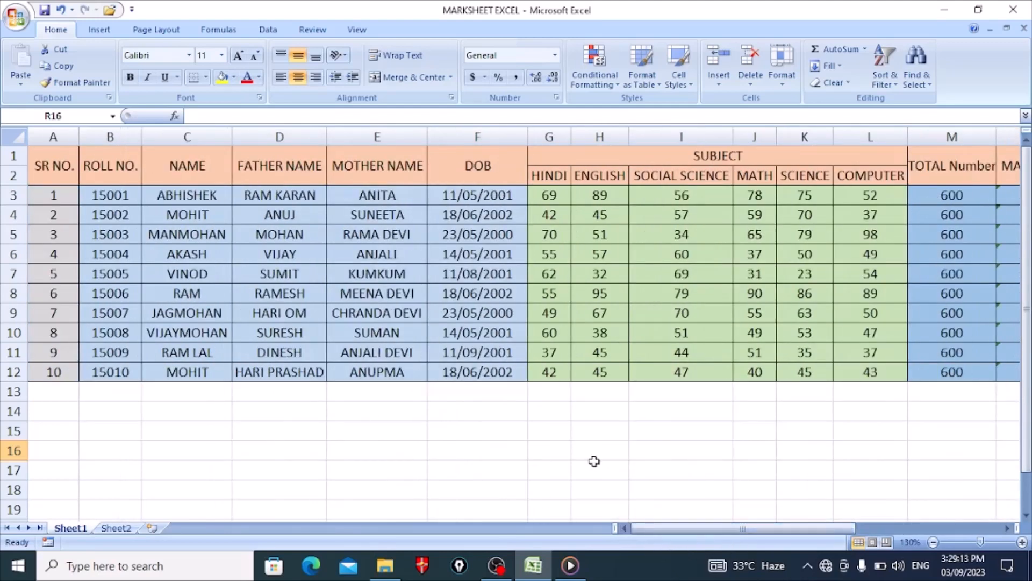
pyautogui.click(151, 528)
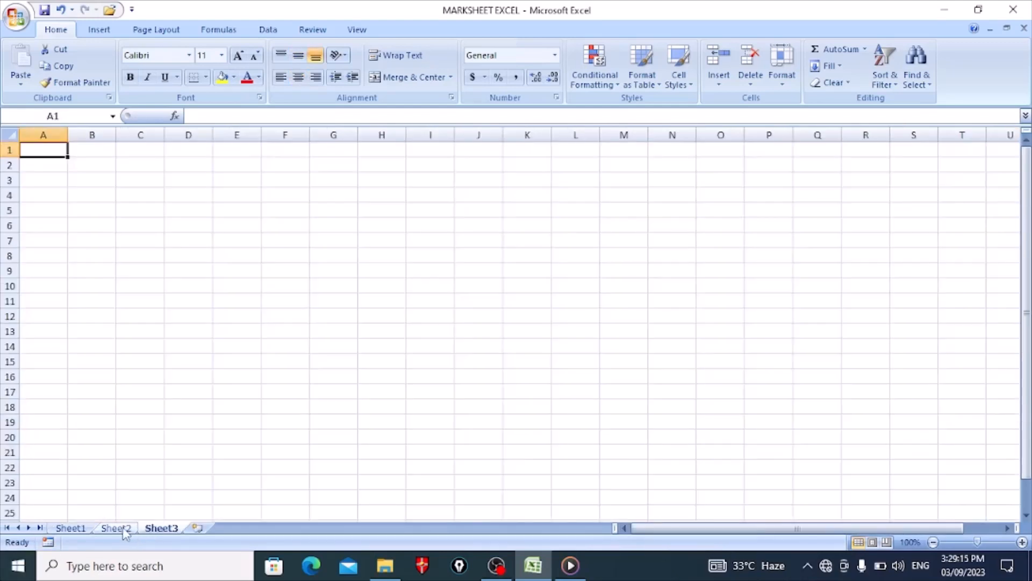
pyautogui.click(119, 530)
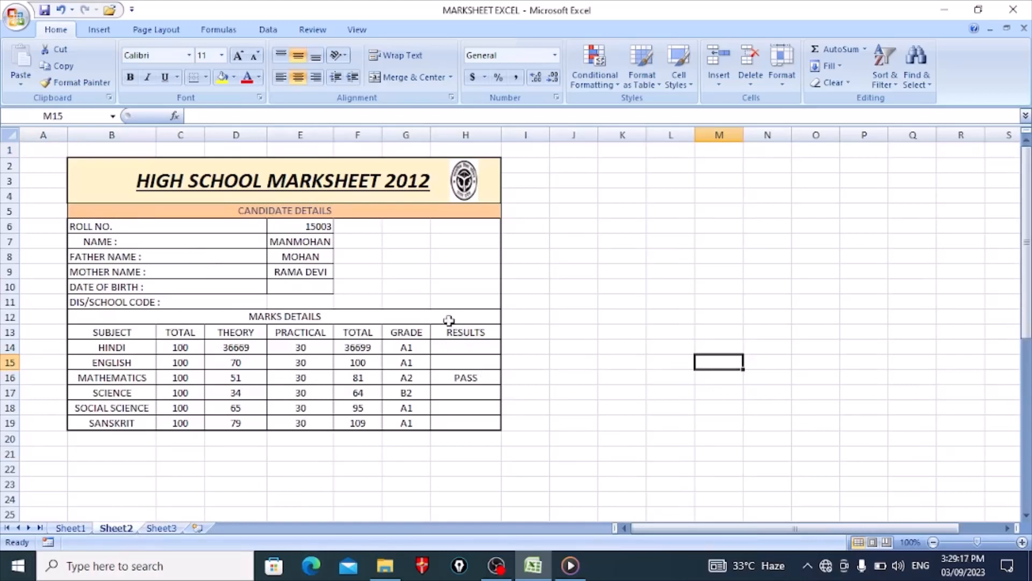
# Step: Change ROLL NO. in E6 of the Sheet2 marksheet to the roll number of the fifth student listed on Sheet1
pyautogui.click(316, 226)
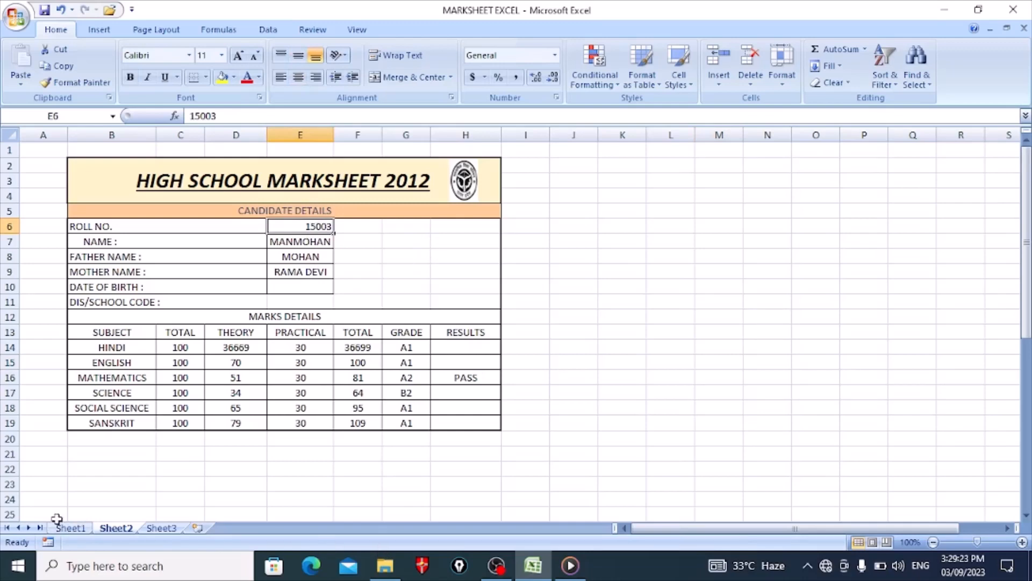
pyautogui.click(72, 529)
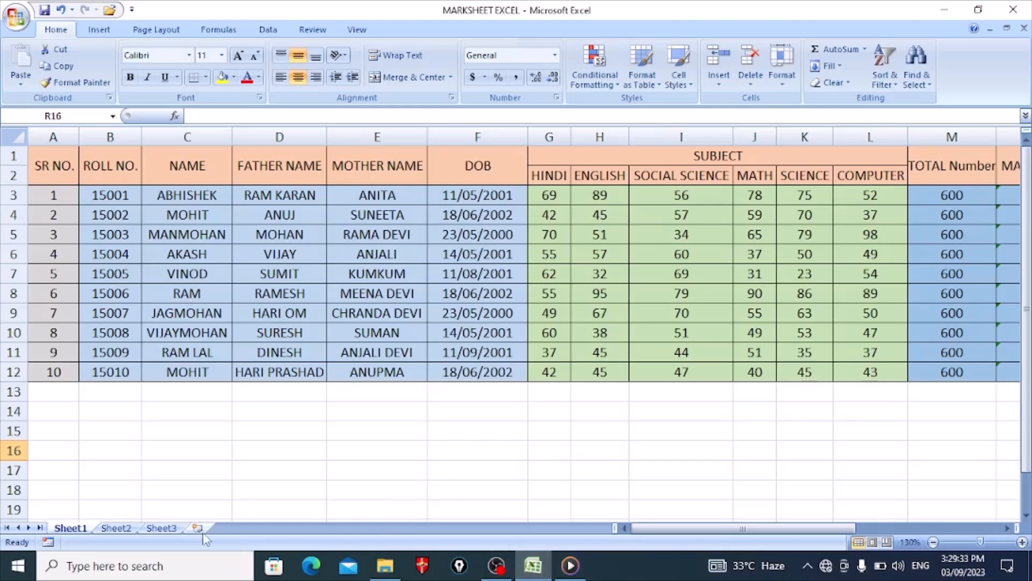
pyautogui.click(116, 527)
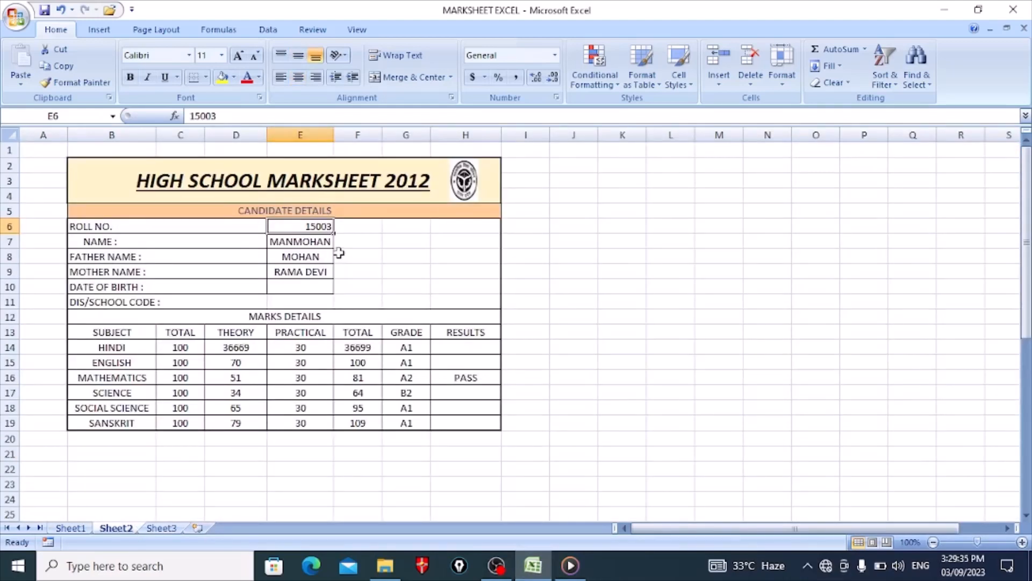
pyautogui.write('1500')
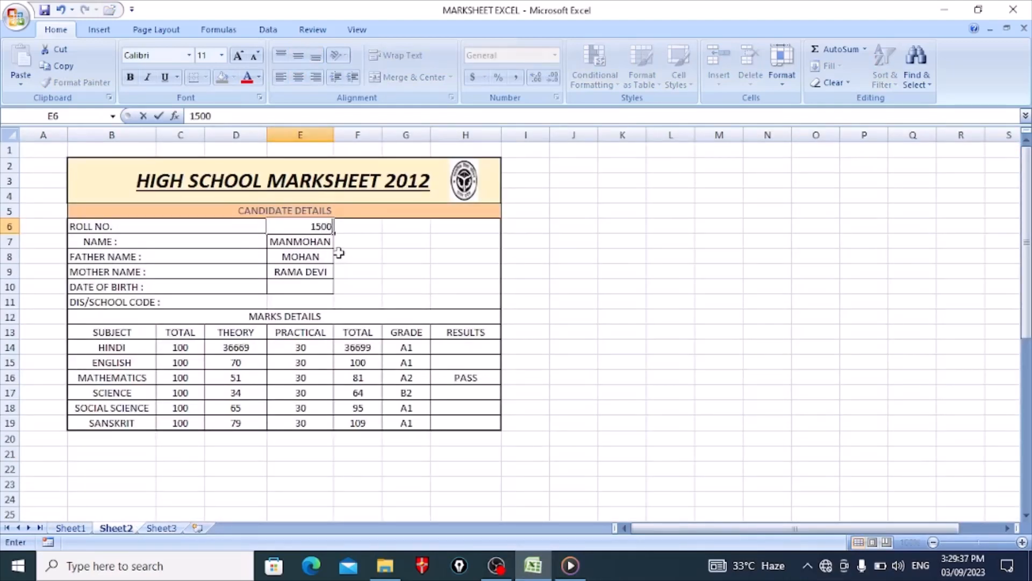
pyautogui.write('5')
pyautogui.press('Return')
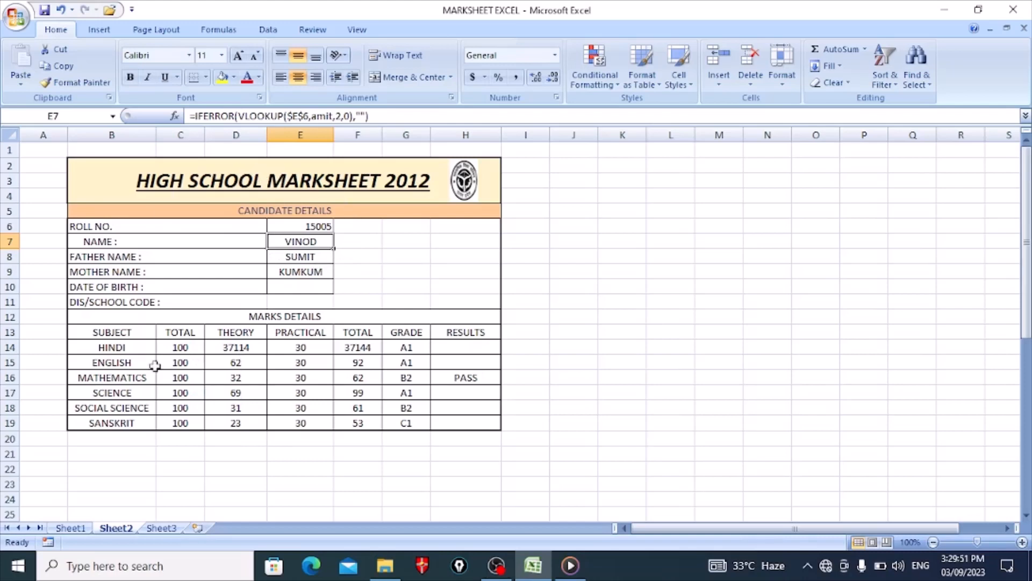
# Step: Compare the Sheet2 marksheet with the student data on Sheet1, and review the Sheet1 columns through DIVISION
pyautogui.click(79, 529)
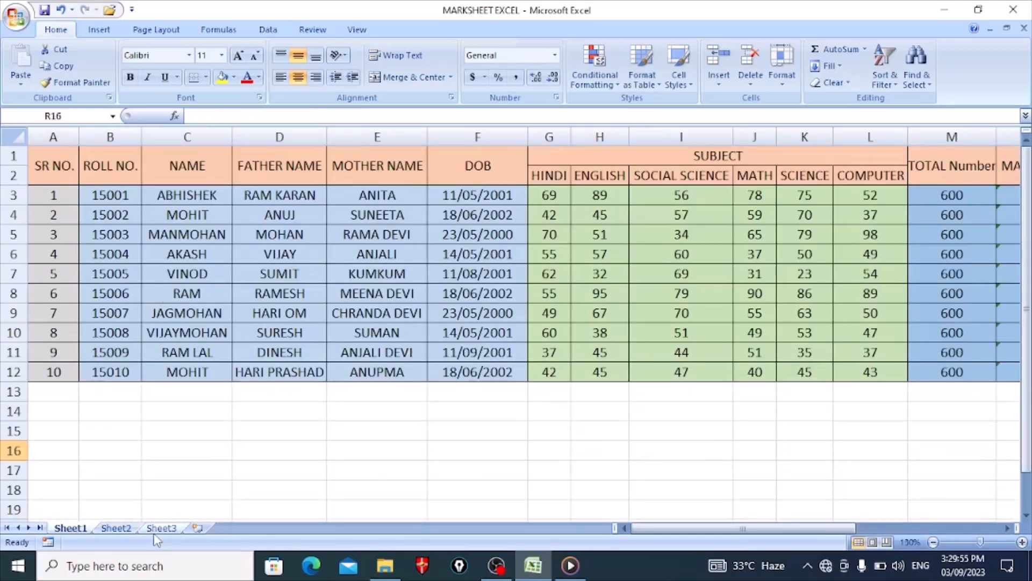
pyautogui.click(115, 528)
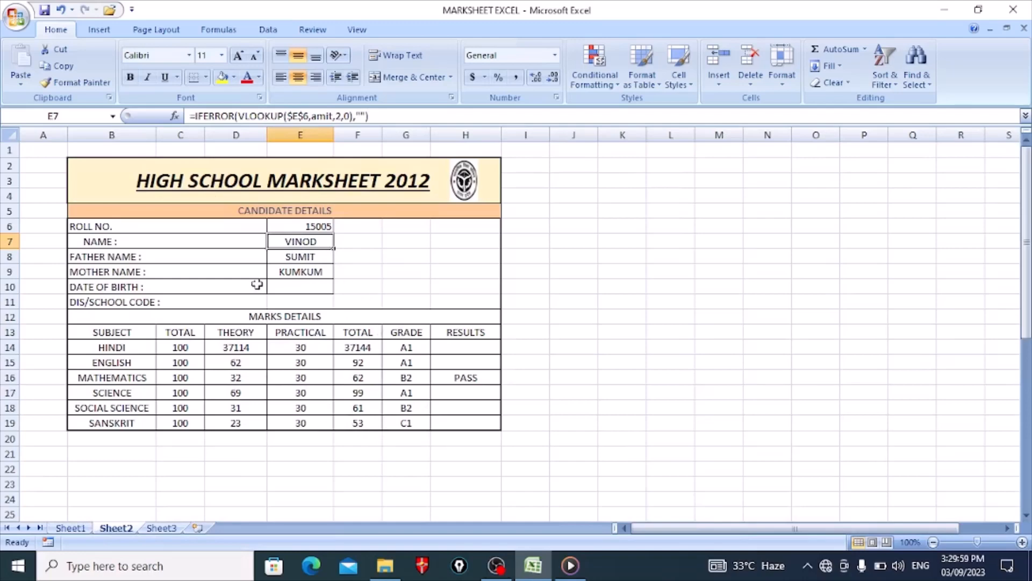
pyautogui.click(81, 530)
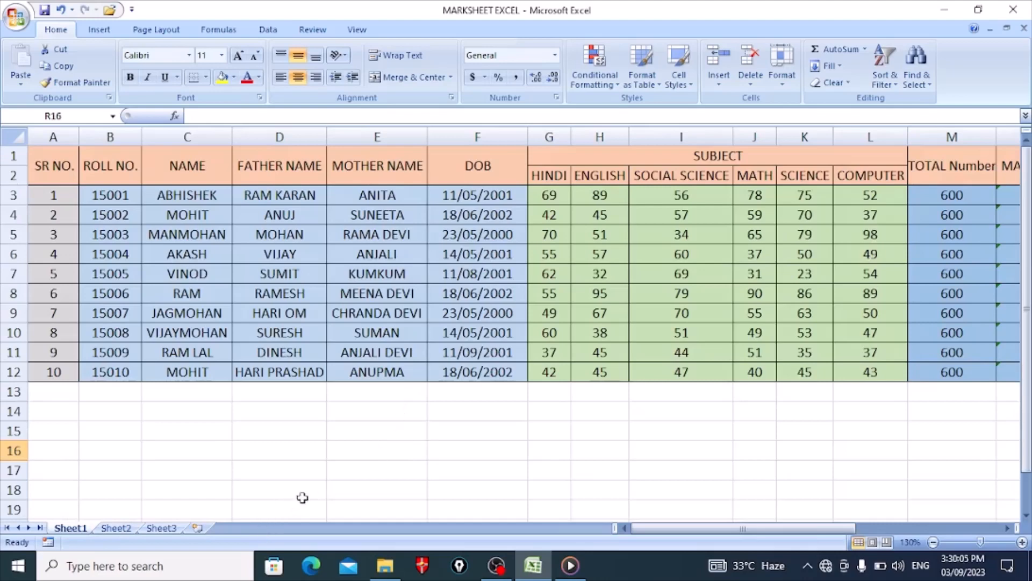
pyautogui.moveTo(649, 529); pyautogui.dragTo(751, 534)
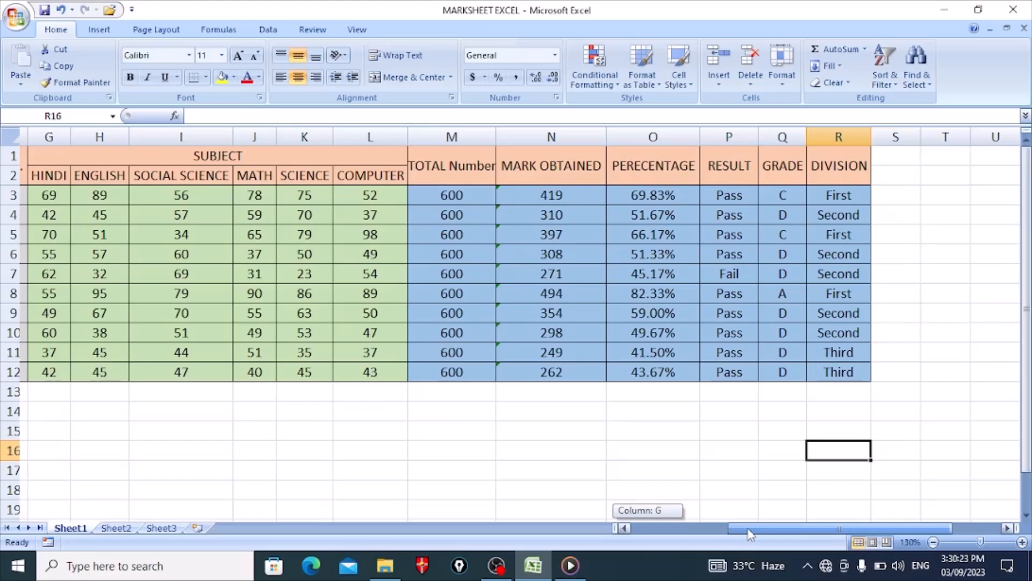
pyautogui.moveTo(751, 534); pyautogui.dragTo(746, 532)
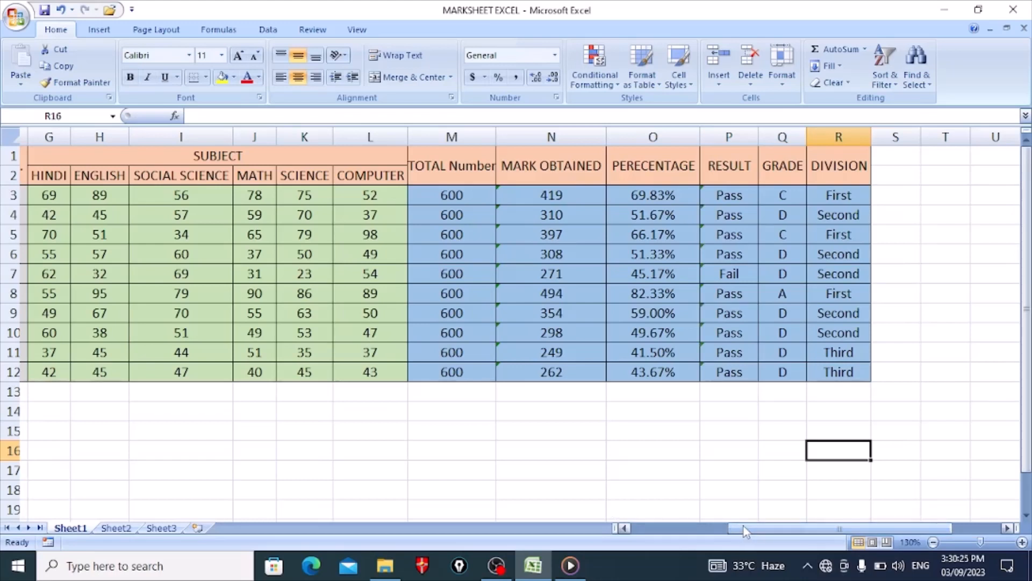
# Step: Switch to the media player with the paused screen recording and close it
pyautogui.click(571, 564)
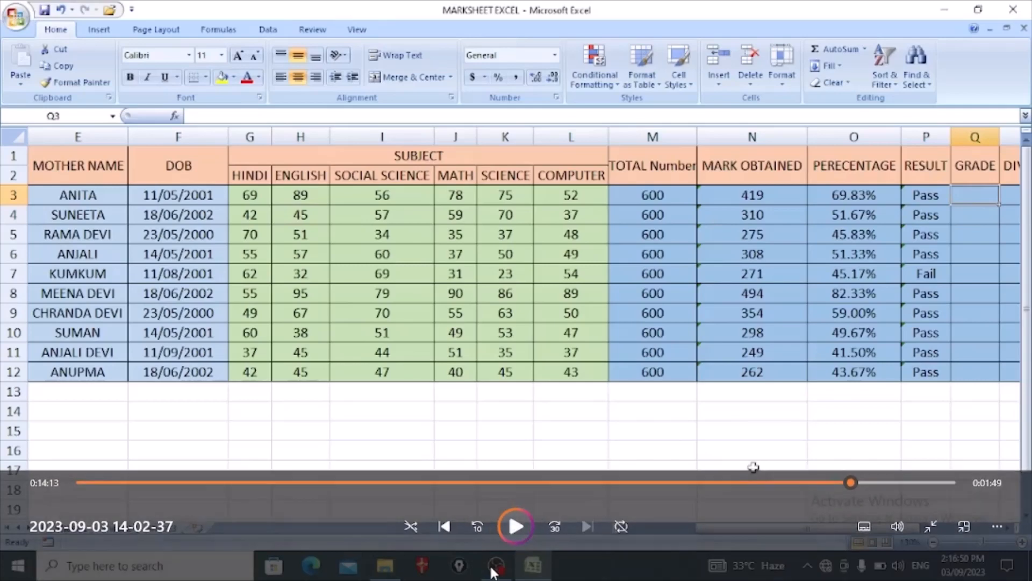
pyautogui.click(1017, 12)
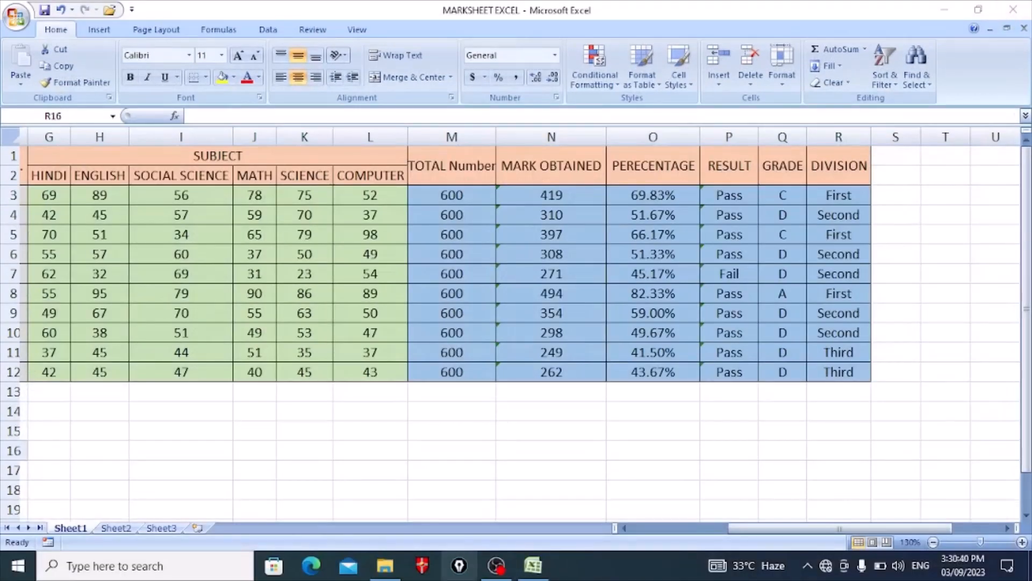